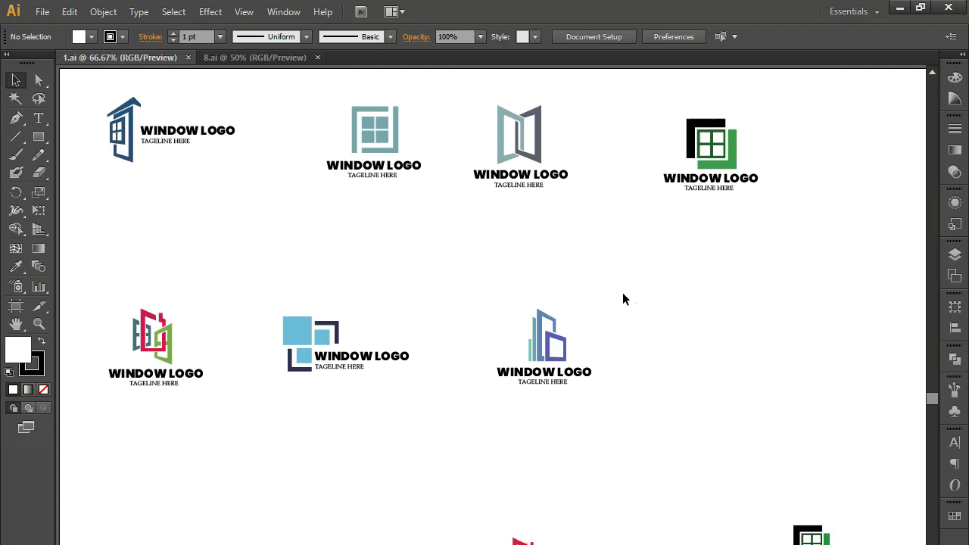
Copy the blue-squares window logo from 1.ai into 8.ai, place it outside the artboard beside the header, and group it
{"action": "left_click_drag", "start_coordinate": [252, 276], "coordinate": [371, 442]}
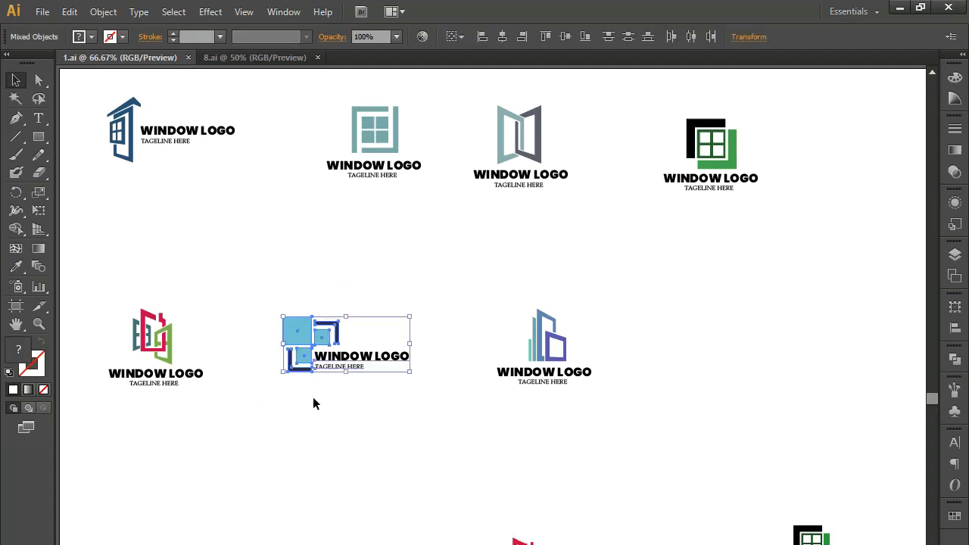
{"action": "left_click_drag", "start_coordinate": [302, 329], "coordinate": [237, 60]}
{"action": "left_click_drag", "start_coordinate": [713, 267], "coordinate": [785, 195]}
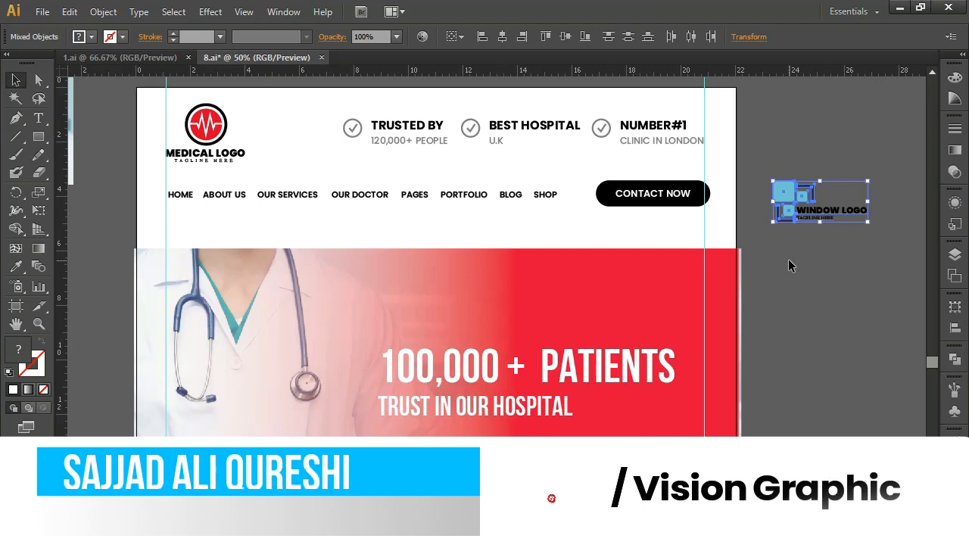
{"action": "key", "text": "ctrl+g"}
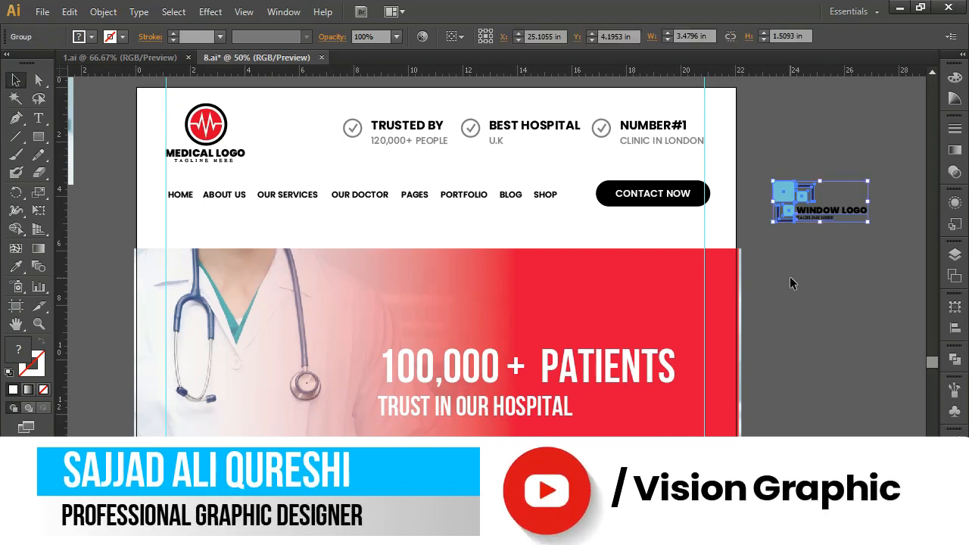
{"action": "left_click", "coordinate": [791, 277]}
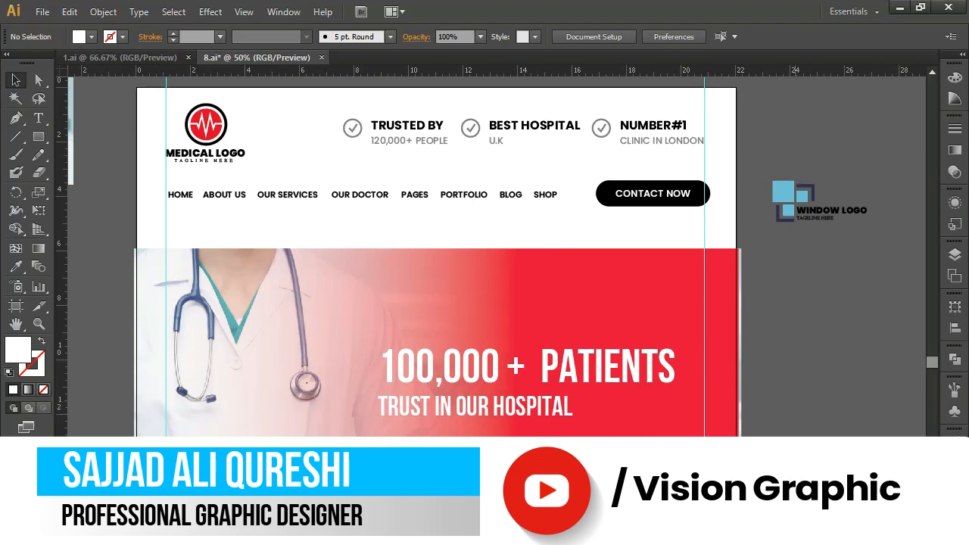
Delete the five stock photos scattered around the outside of the artboard
{"action": "key", "text": "ctrl+minus"}
{"action": "left_click_drag", "start_coordinate": [734, 380], "coordinate": [657, 487]}
{"action": "left_click", "coordinate": [635, 252]}
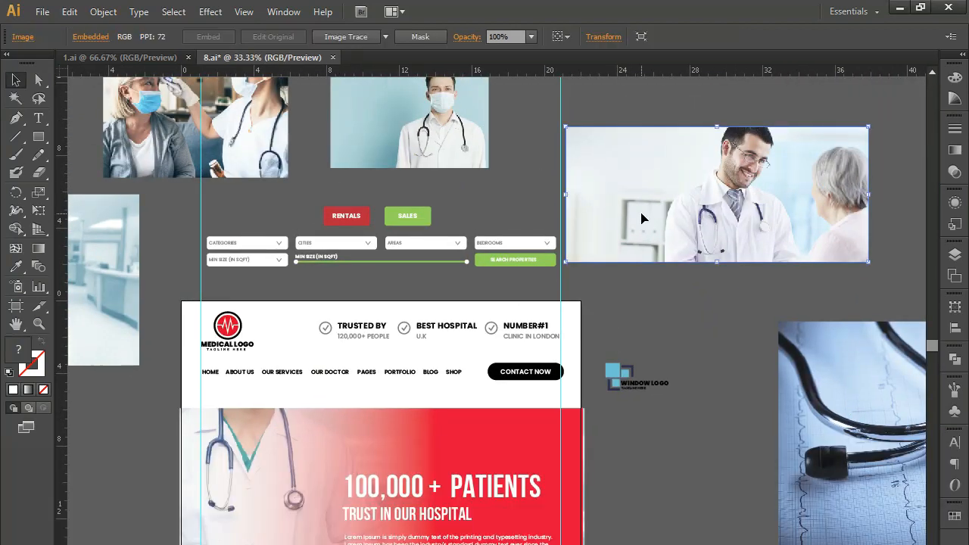
{"action": "key", "text": "Delete"}
{"action": "left_click", "coordinate": [841, 376]}
{"action": "key", "text": "Delete"}
{"action": "left_click", "coordinate": [408, 132]}
{"action": "key", "text": "Delete"}
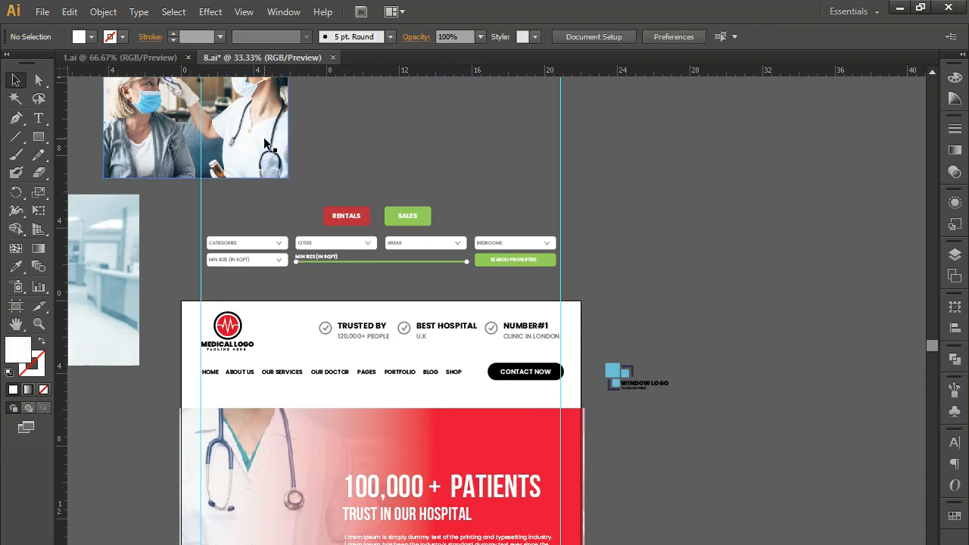
{"action": "left_click", "coordinate": [227, 132]}
{"action": "key", "text": "Delete"}
{"action": "left_click", "coordinate": [125, 225]}
{"action": "key", "text": "Delete"}
Delete the TRUSTED BY, BEST HOSPITAL and NUMBER#1 check-mark items from the page header
{"action": "left_click_drag", "start_coordinate": [275, 335], "coordinate": [357, 288]}
{"action": "key", "text": "ctrl+plus"}
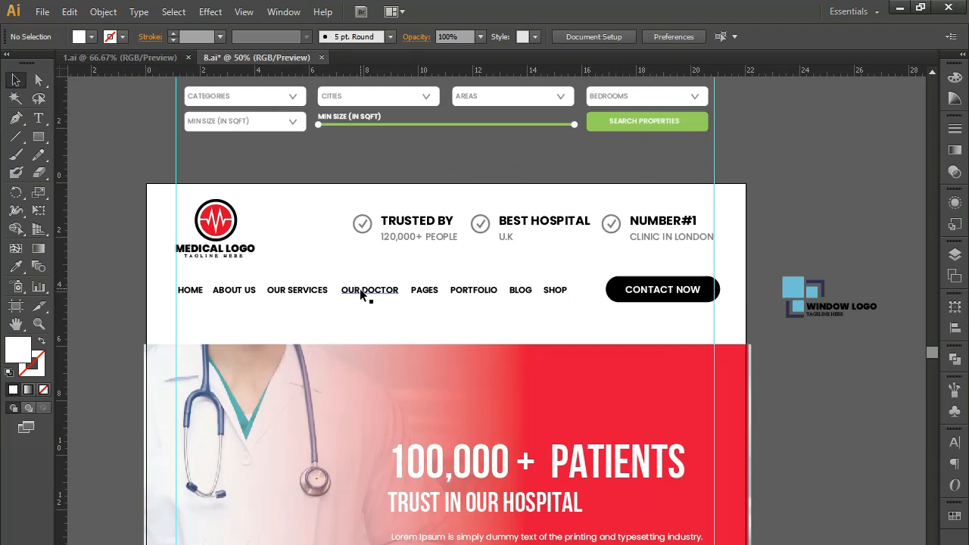
{"action": "left_click_drag", "start_coordinate": [310, 212], "coordinate": [673, 253]}
{"action": "key", "text": "Delete"}
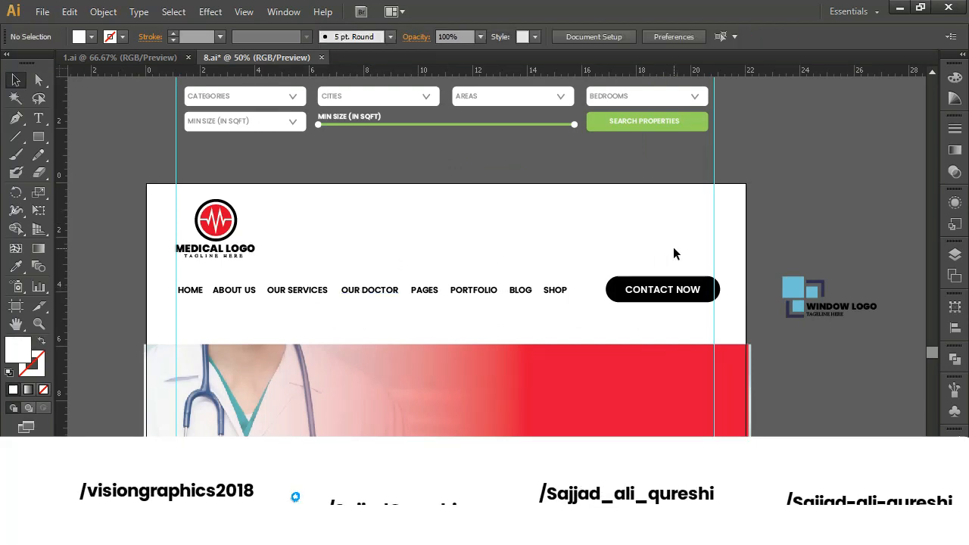
Delete the black CONTACT NOW button and the medical logo from the page header
{"action": "left_click_drag", "start_coordinate": [597, 255], "coordinate": [670, 346]}
{"action": "left_click_drag", "start_coordinate": [611, 253], "coordinate": [676, 333]}
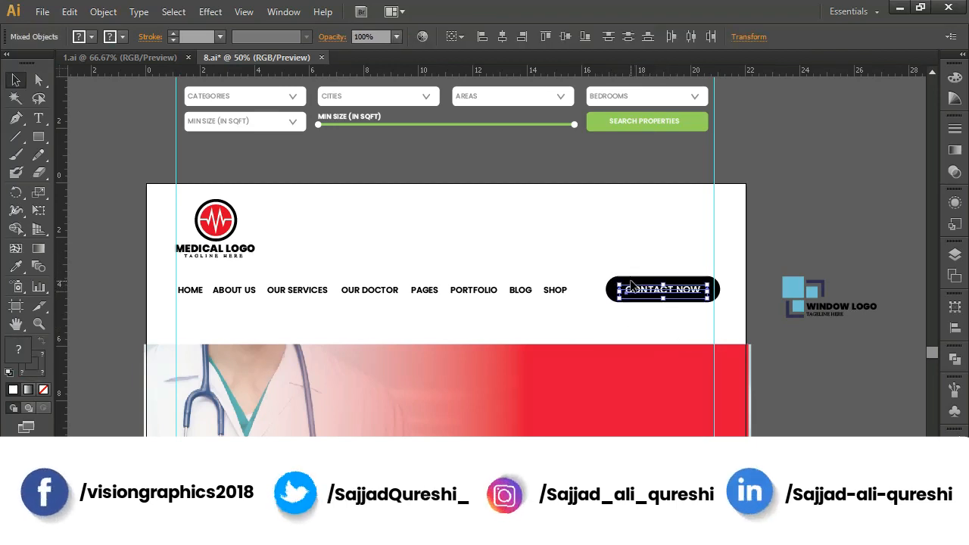
{"action": "key", "text": "Delete"}
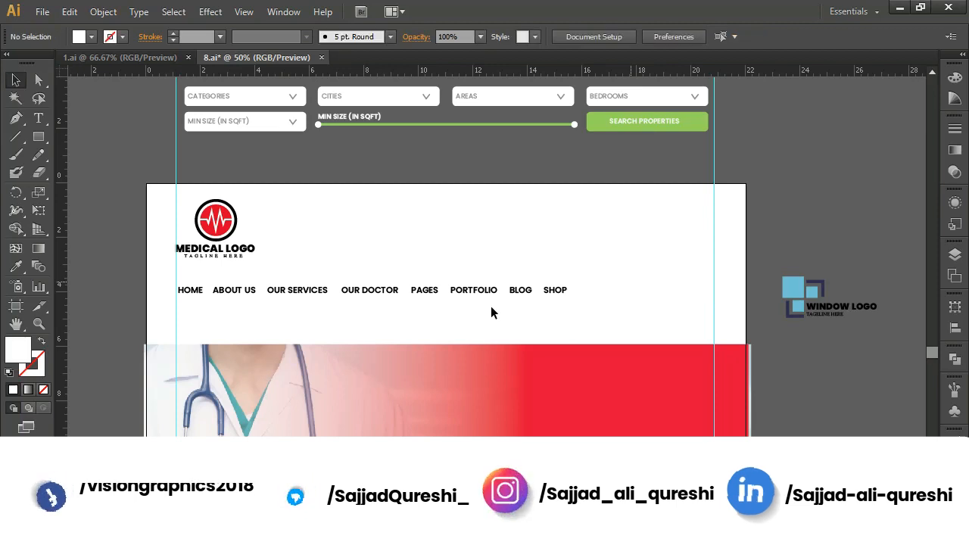
{"action": "left_click", "coordinate": [221, 244]}
{"action": "key", "text": "Delete"}
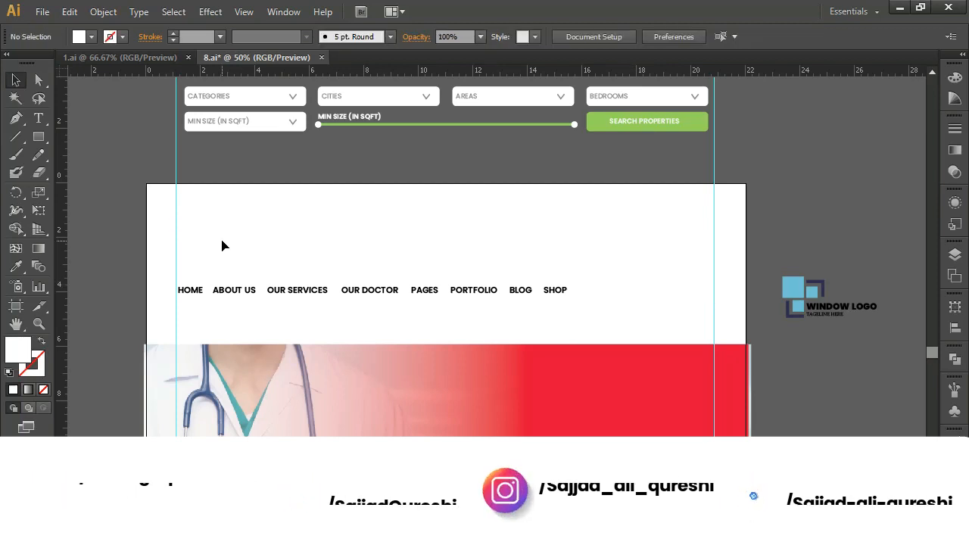
Move the window logo into the header against the left margin guide and enlarge it
{"action": "left_click_drag", "start_coordinate": [627, 305], "coordinate": [633, 231]}
{"action": "left_click", "coordinate": [810, 213]}
{"action": "left_click_drag", "start_coordinate": [809, 213], "coordinate": [201, 150]}
{"action": "left_click_drag", "start_coordinate": [280, 175], "coordinate": [316, 188]}
{"action": "left_click", "coordinate": [240, 232]}
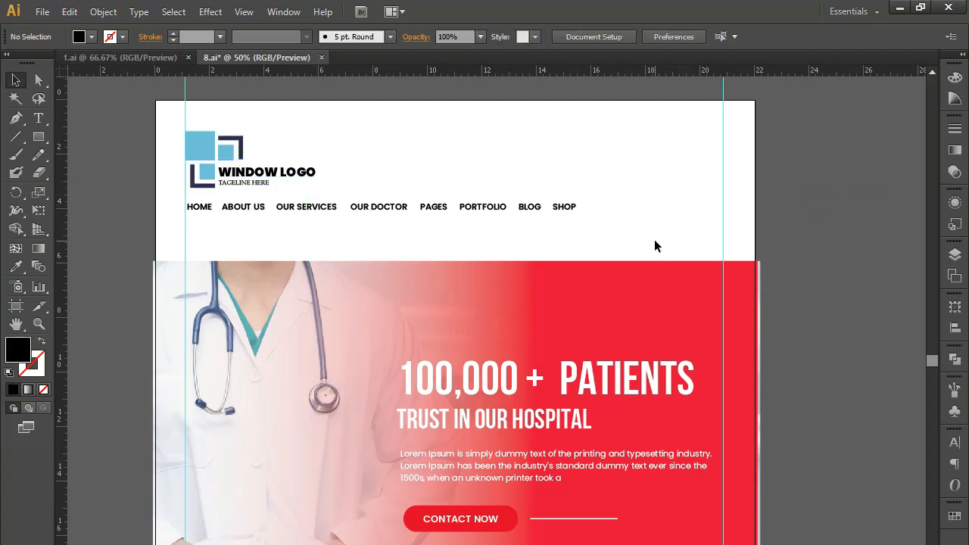
Move the navigation items up beside the window logo and delete PORTFOLIO, BLOG and SHOP
{"action": "left_click_drag", "start_coordinate": [594, 230], "coordinate": [360, 171]}
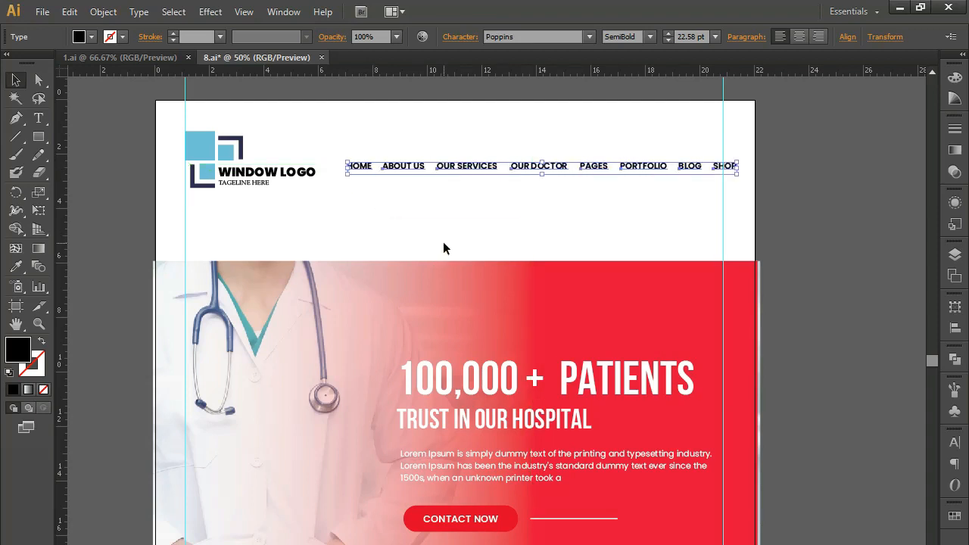
{"action": "left_click", "coordinate": [509, 240]}
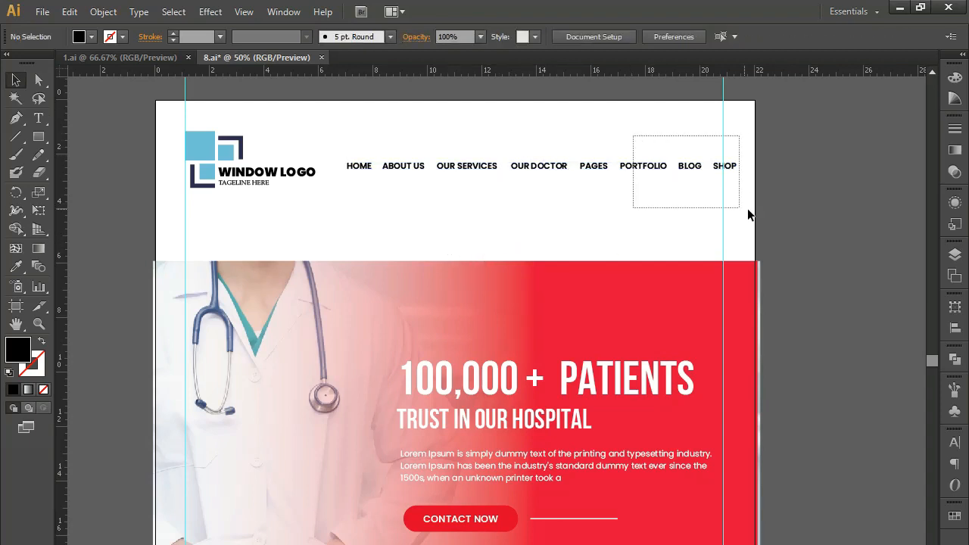
{"action": "left_click", "coordinate": [726, 206]}
{"action": "key", "text": "Delete"}
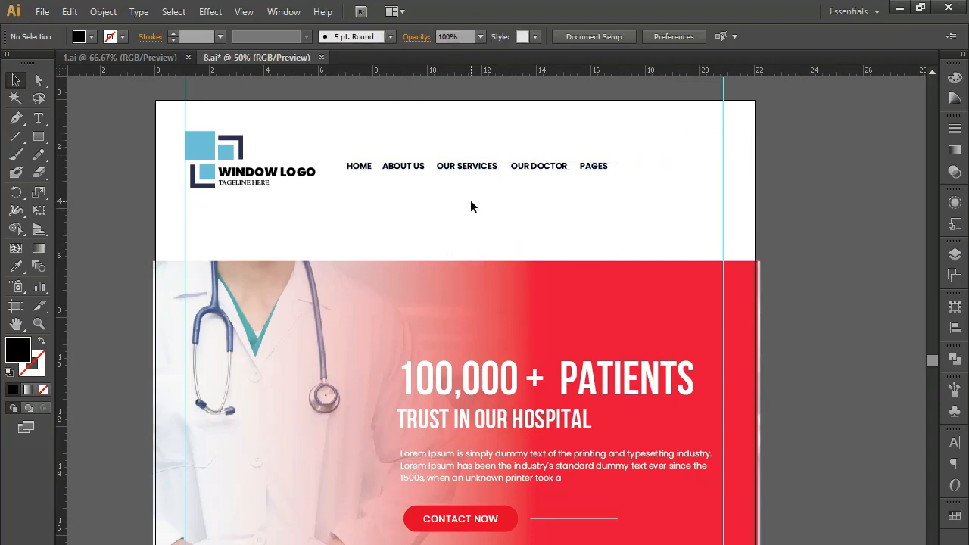
Draw a black square about 1.7 inches wide over the HOME navigation item
{"action": "left_click", "coordinate": [43, 140]}
{"action": "left_click_drag", "start_coordinate": [335, 145], "coordinate": [528, 283]}
{"action": "key", "text": "ctrl+="}
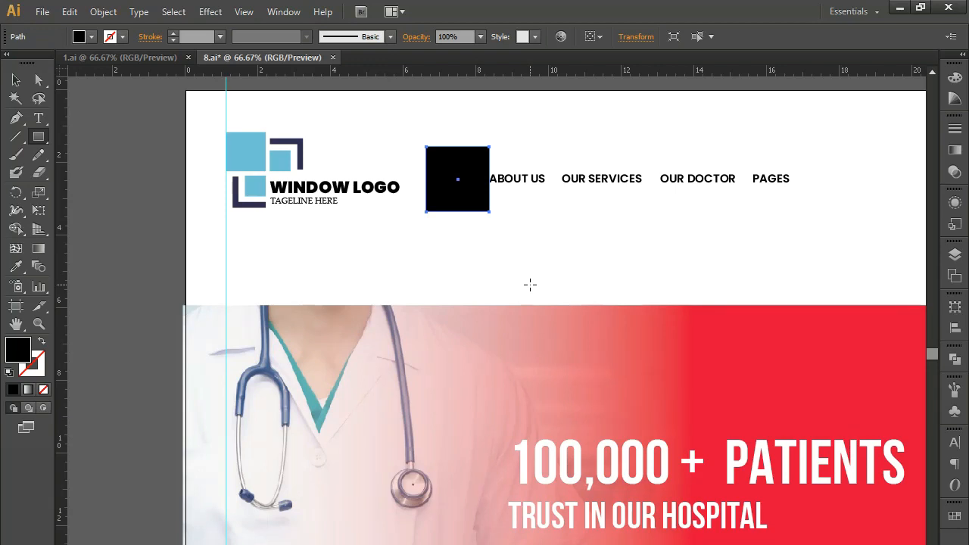
{"action": "key", "text": "v"}
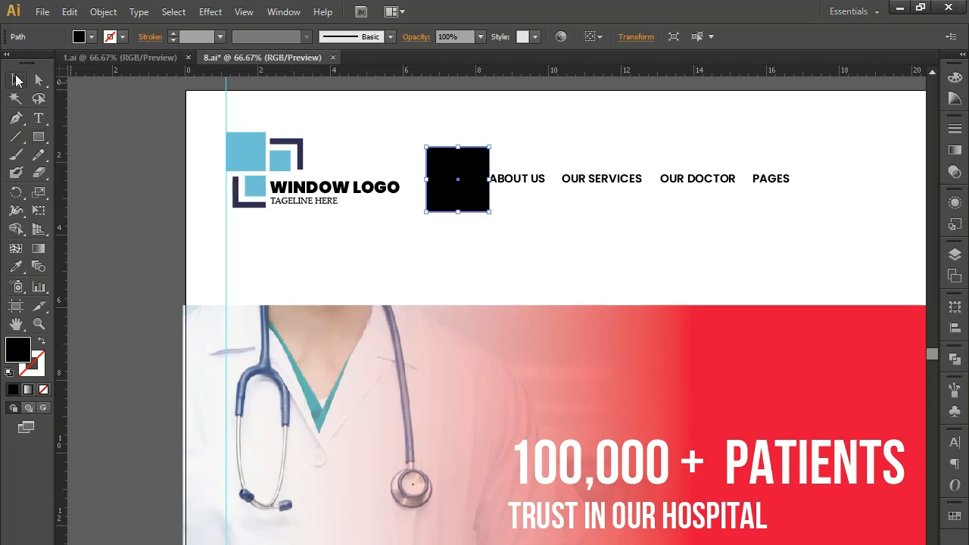
Fill the square over the HOME item with a near-white color
{"action": "double_click", "coordinate": [11, 355]}
{"action": "left_click", "coordinate": [281, 421]}
{"action": "left_click_drag", "start_coordinate": [281, 421], "coordinate": [281, 397]}
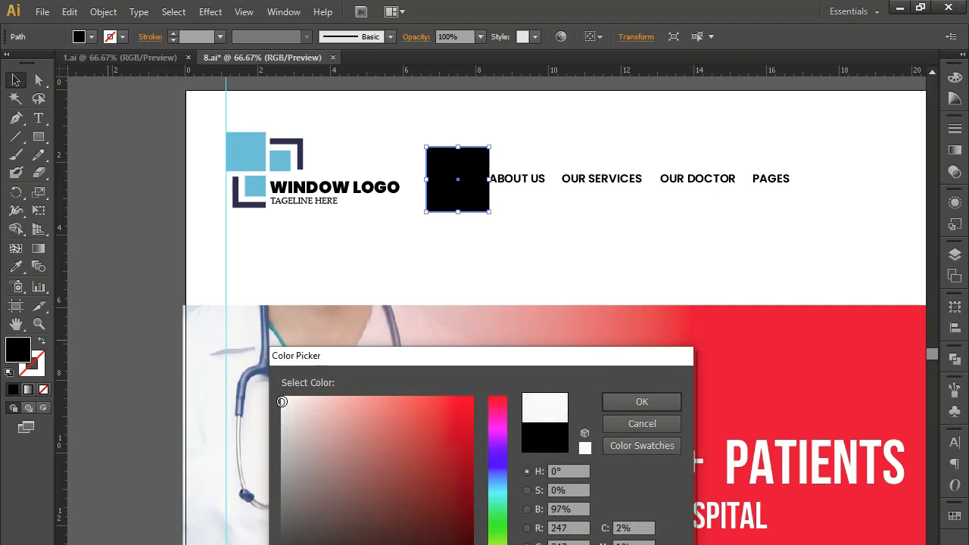
{"action": "left_click", "coordinate": [659, 401]}
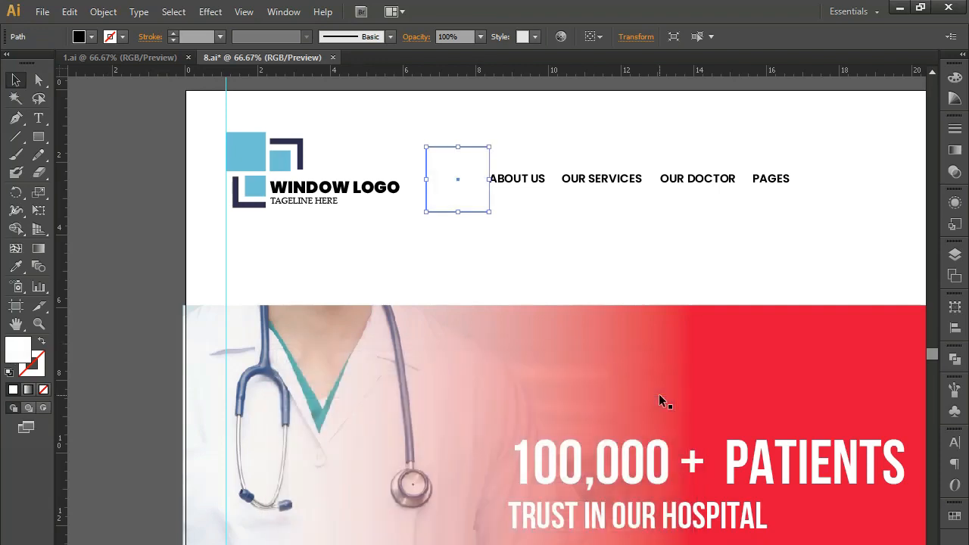
{"action": "left_click", "coordinate": [490, 254]}
Set the square's fill to a light grey with 0% saturation and 91% brightness
{"action": "left_click", "coordinate": [469, 179]}
{"action": "double_click", "coordinate": [19, 350]}
{"action": "left_click_drag", "start_coordinate": [280, 403], "coordinate": [281, 411]}
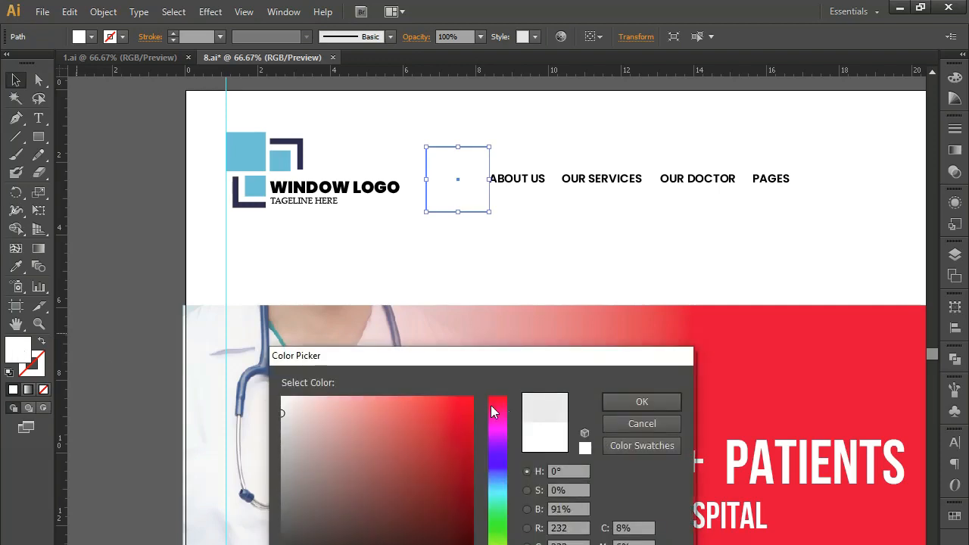
{"action": "left_click", "coordinate": [632, 405]}
{"action": "left_click", "coordinate": [497, 241]}
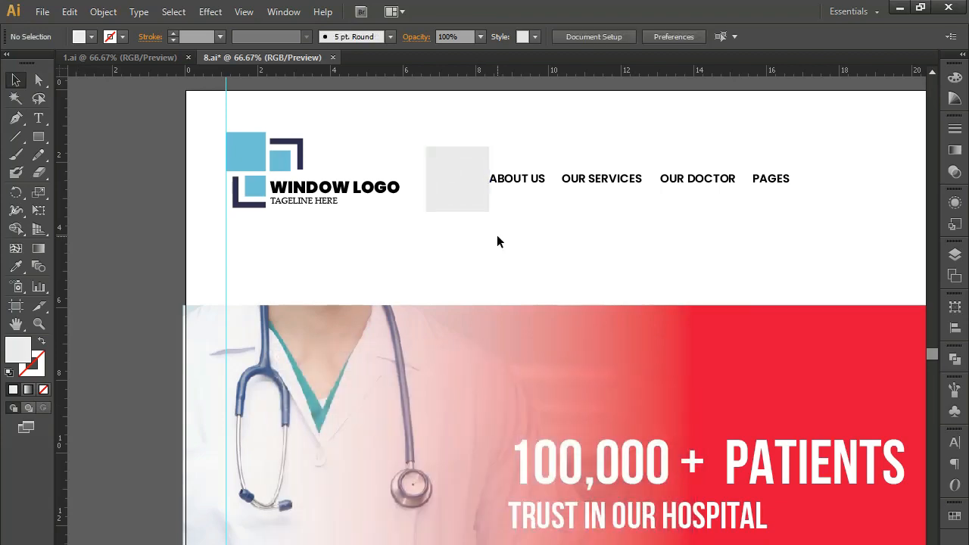
Place the grey square behind the HOME text and shift the ABOUT US to PAGES items to the right
{"action": "left_click", "coordinate": [466, 189]}
{"action": "key", "text": "ctrl"}
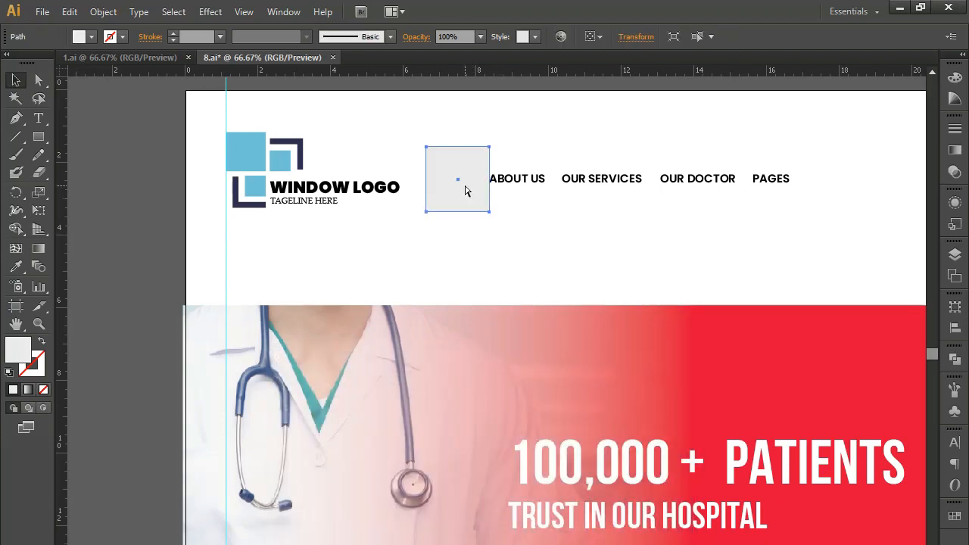
{"action": "key", "text": "ctrl+x"}
{"action": "left_click", "coordinate": [461, 184]}
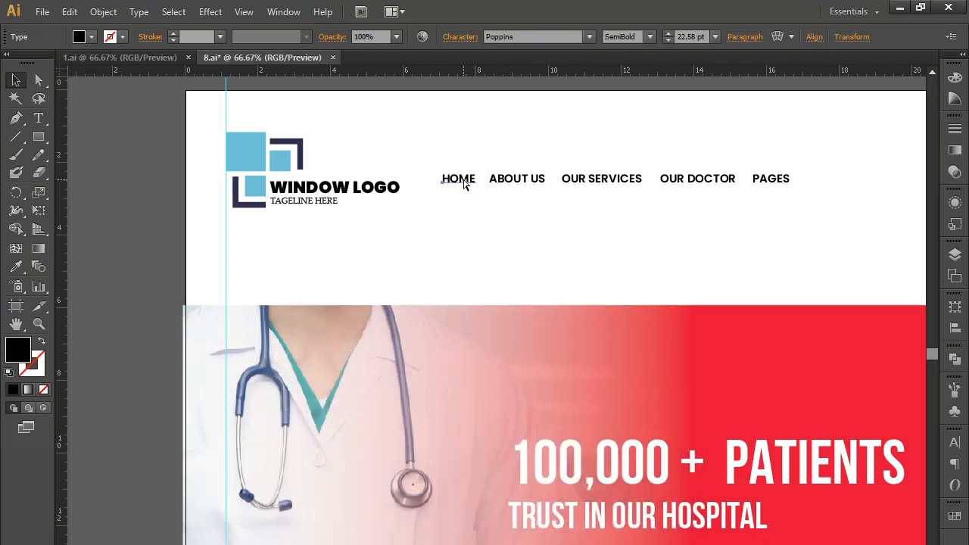
{"action": "key", "text": "ctrl+b"}
{"action": "left_click_drag", "start_coordinate": [593, 212], "coordinate": [793, 214]}
{"action": "left_click_drag", "start_coordinate": [541, 186], "coordinate": [605, 189]}
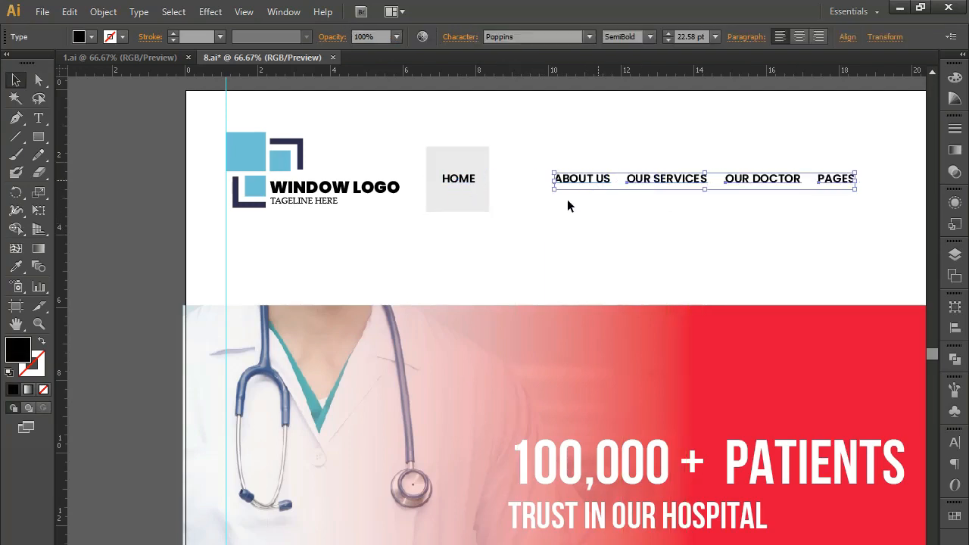
Center the HOME text horizontally on the grey square, try centering it vertically too, and undo the vertical alignment
{"action": "left_click_drag", "start_coordinate": [431, 126], "coordinate": [469, 201]}
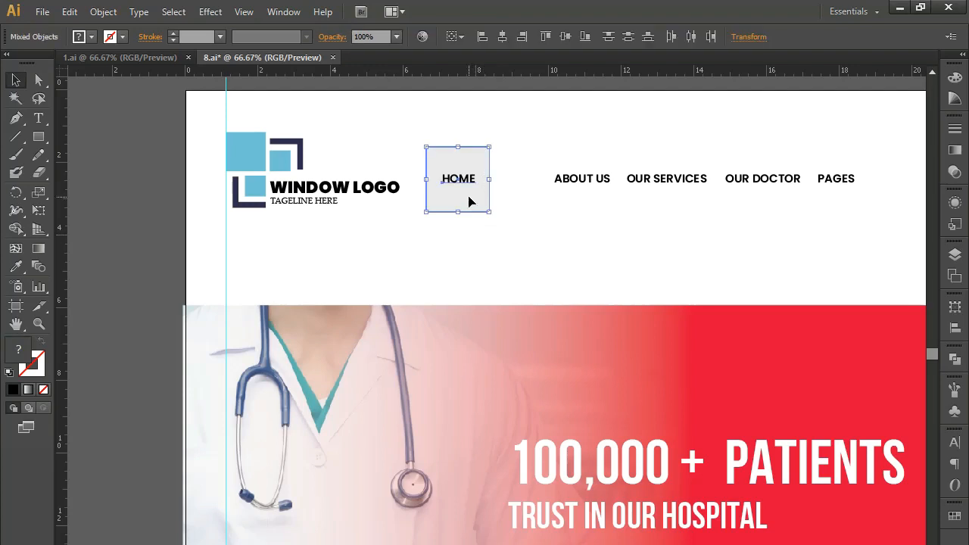
{"action": "left_click", "coordinate": [501, 37]}
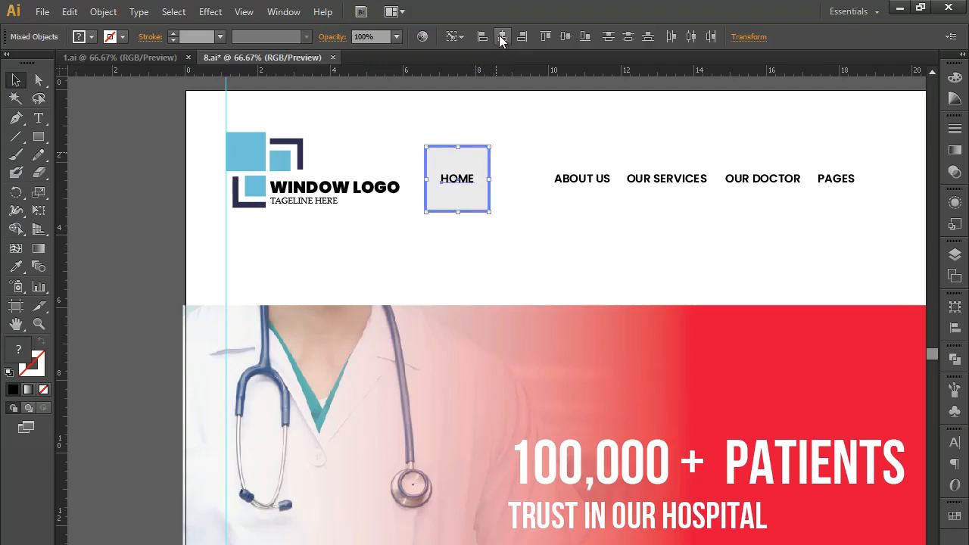
{"action": "left_click", "coordinate": [567, 36]}
{"action": "left_click", "coordinate": [527, 225]}
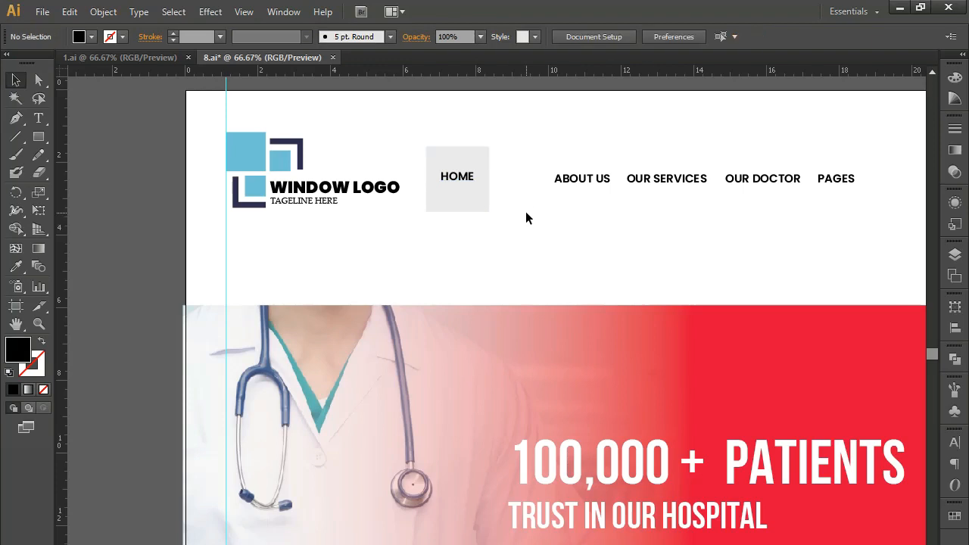
{"action": "key", "text": "ctrl+z"}
{"action": "left_click", "coordinate": [526, 213]}
Fill the square behind HOME with white sampled from the page background
{"action": "left_click", "coordinate": [445, 211]}
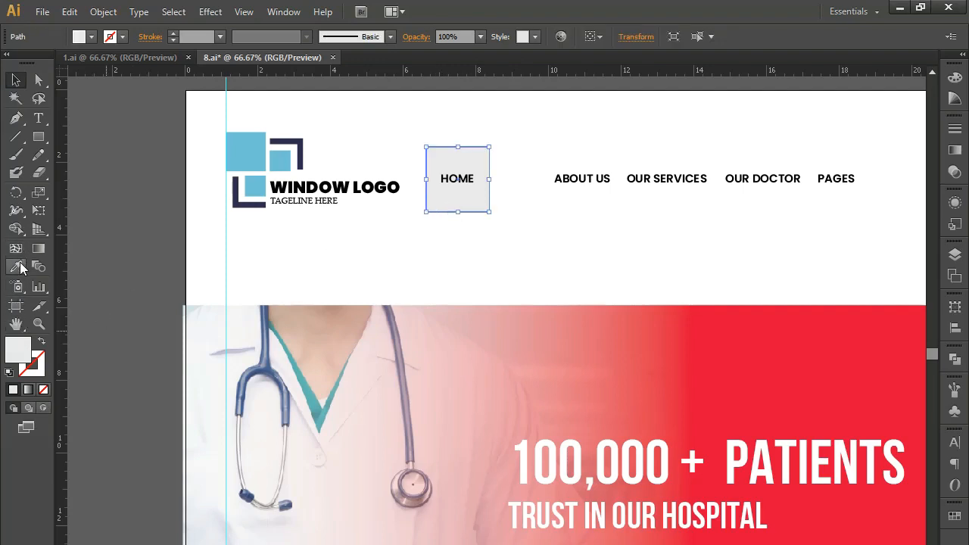
{"action": "left_click", "coordinate": [219, 245]}
{"action": "left_click", "coordinate": [15, 80]}
Place a copy of the white square behind it and fill the copy with black sampled from the logo text
{"action": "key", "text": "ctrl+shift+b"}
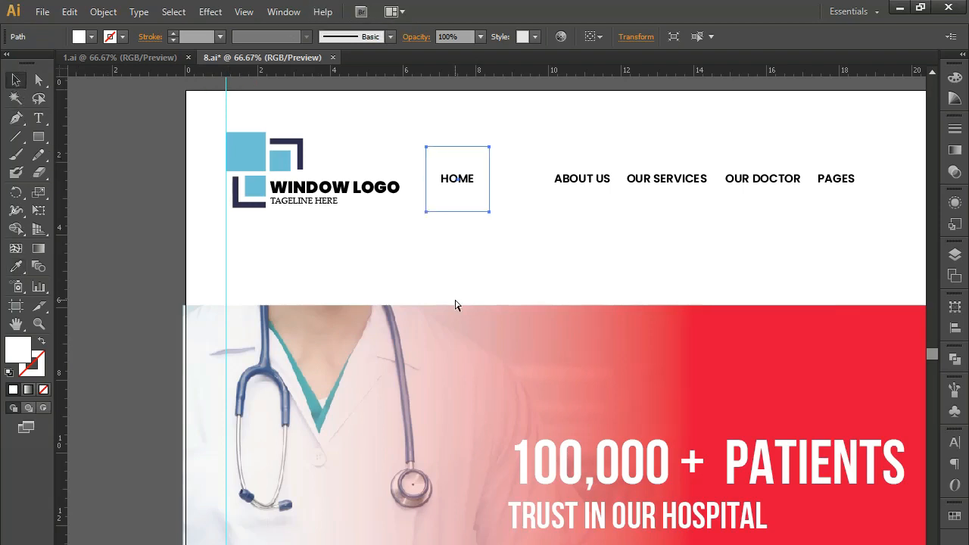
{"action": "left_click", "coordinate": [22, 263]}
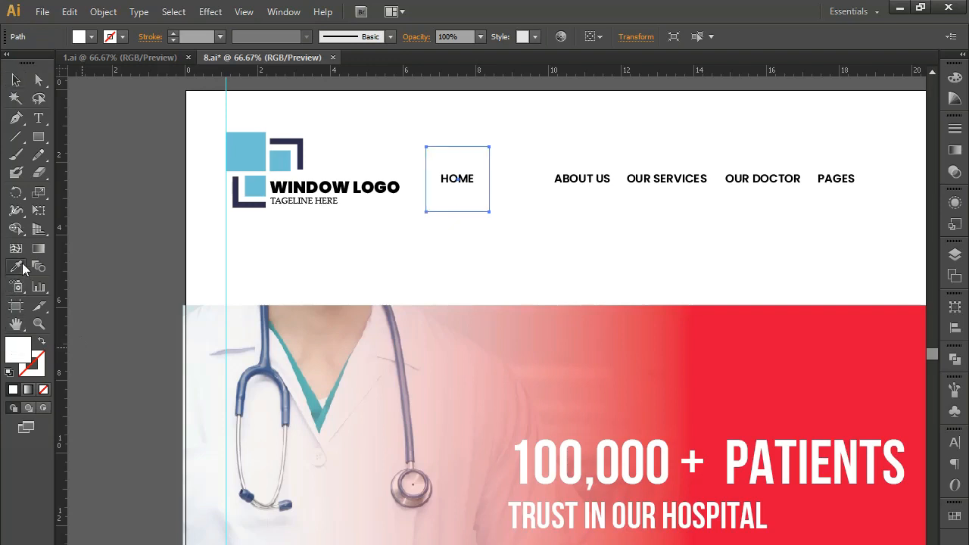
{"action": "left_click", "coordinate": [296, 187]}
{"action": "left_click", "coordinate": [15, 82]}
Apply a Gaussian Blur to the black square to make a soft shadow around the HOME box
{"action": "left_click", "coordinate": [212, 11]}
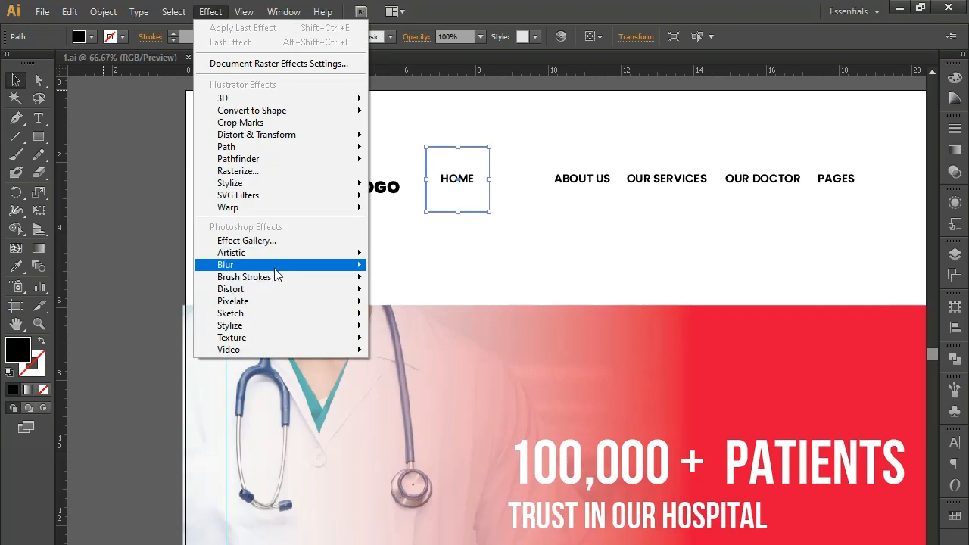
{"action": "mouse_move", "coordinate": [277, 267]}
{"action": "left_click", "coordinate": [414, 269]}
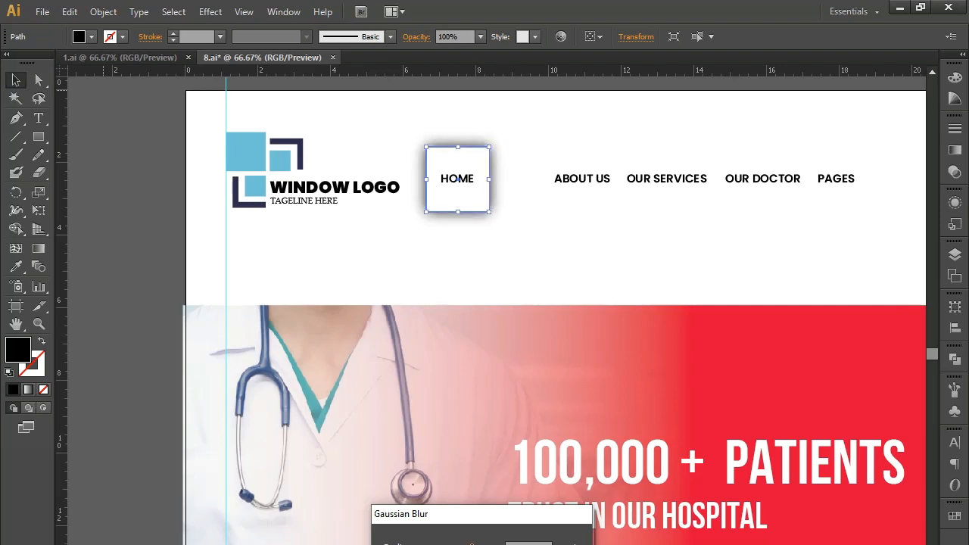
{"action": "left_click_drag", "start_coordinate": [466, 544], "coordinate": [468, 544]}
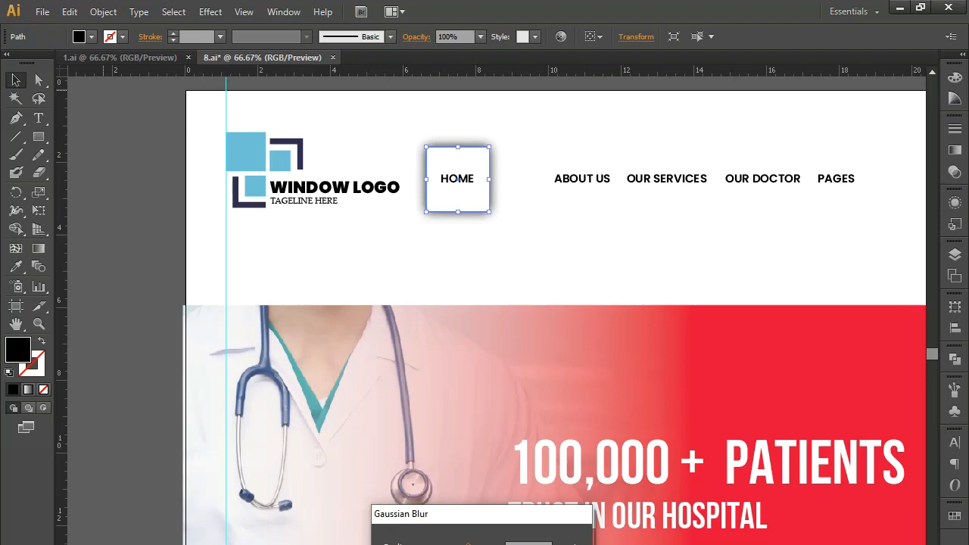
{"action": "key", "text": "Return"}
Lighten the fill color of the blurred shadow square behind the HOME box
{"action": "double_click", "coordinate": [27, 348]}
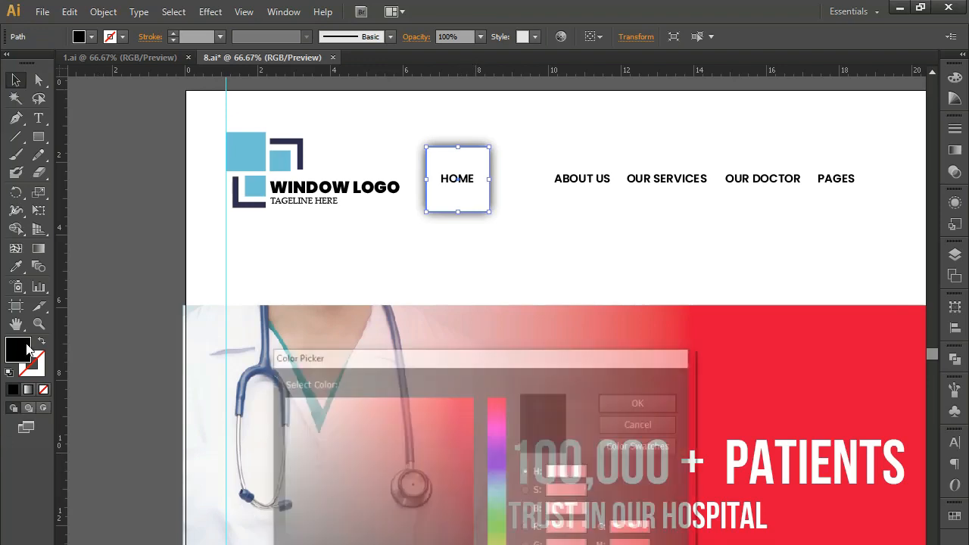
{"action": "left_click_drag", "start_coordinate": [280, 544], "coordinate": [274, 524]}
{"action": "left_click", "coordinate": [642, 401]}
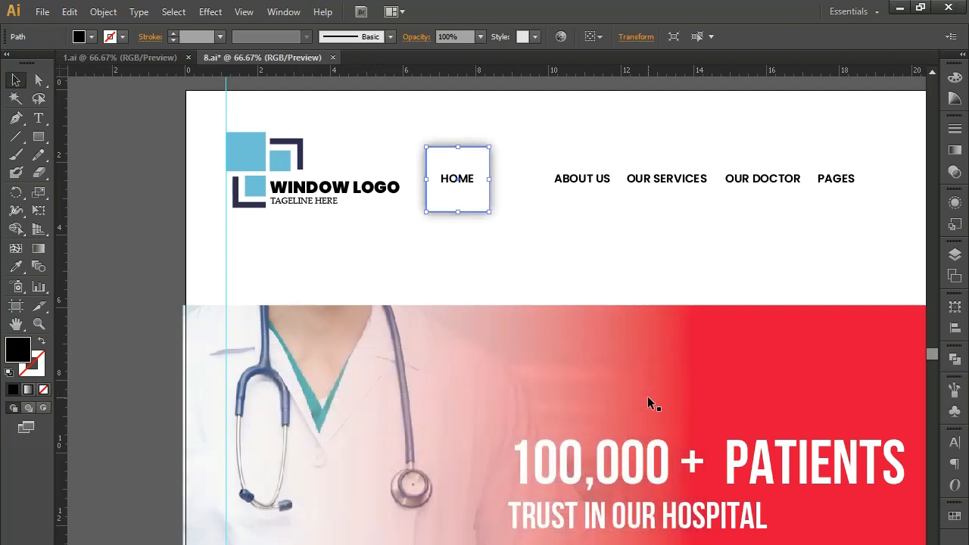
Move the HOME text with its white box and shadow to the right, closer to ABOUT US
{"action": "left_click", "coordinate": [516, 246]}
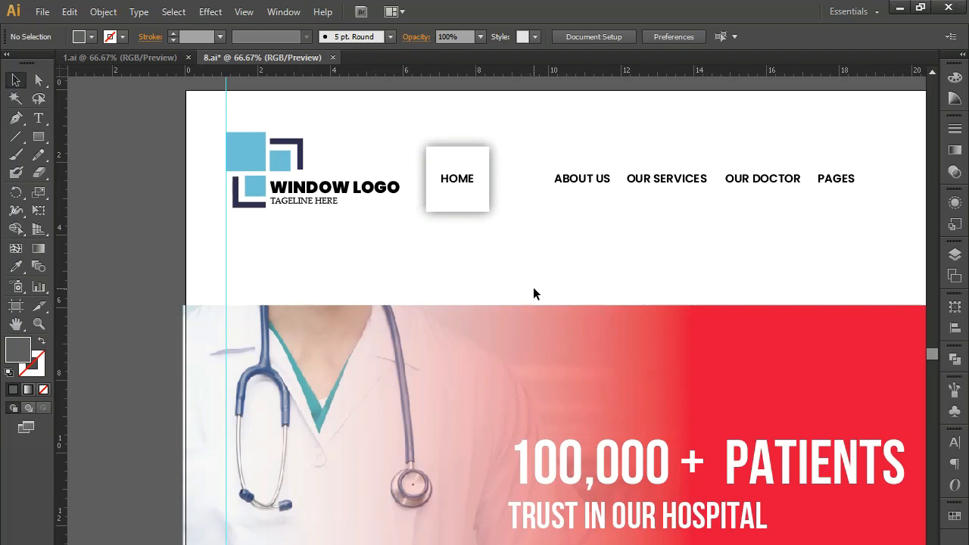
{"action": "left_click_drag", "start_coordinate": [427, 110], "coordinate": [500, 265]}
{"action": "left_click_drag", "start_coordinate": [467, 205], "coordinate": [506, 204]}
Shift OUR SERVICES, OUR DOCTOR and PAGES together to the right to widen the gap after ABOUT US
{"action": "left_click", "coordinate": [592, 248]}
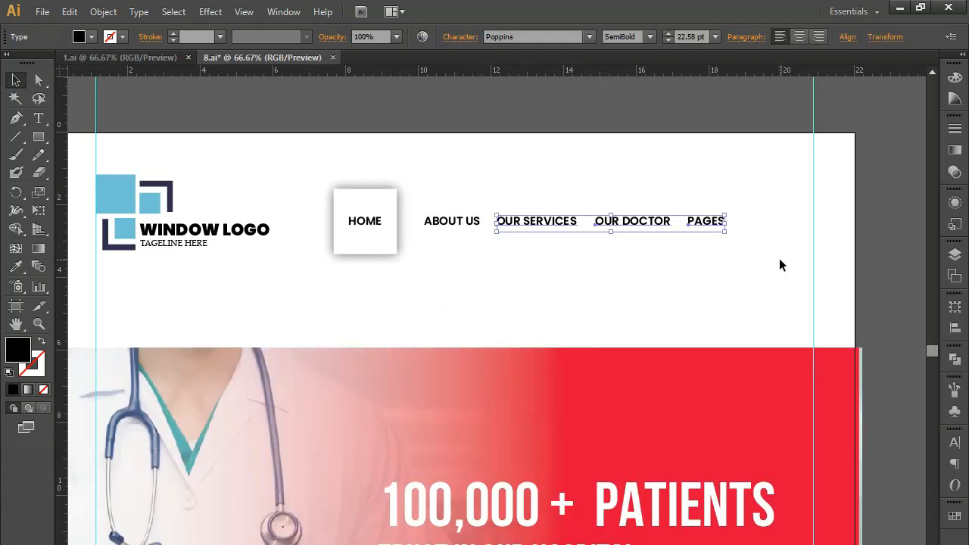
{"action": "key", "text": "shift+Right"}
{"action": "key", "text": "shift+Right"}
{"action": "key", "text": "shift+Right"}
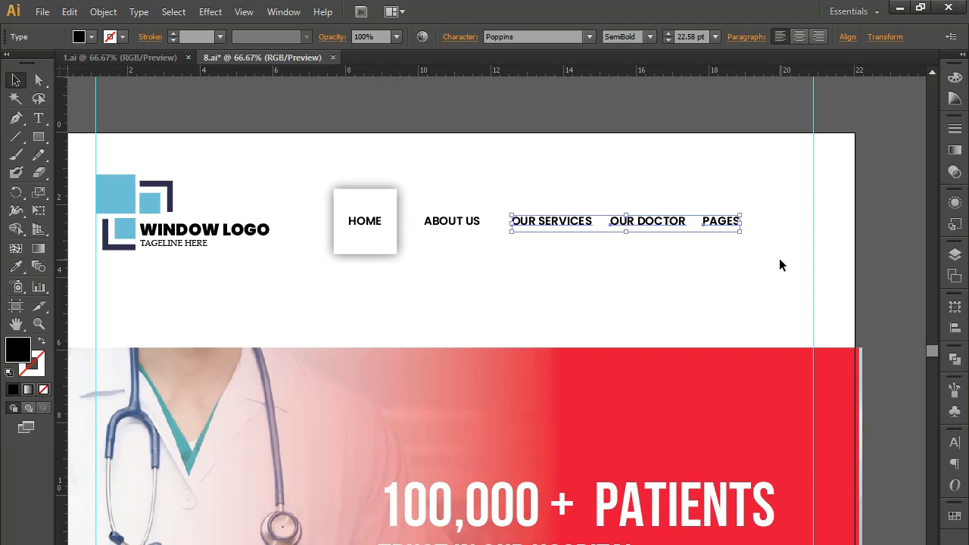
{"action": "left_click", "coordinate": [635, 265]}
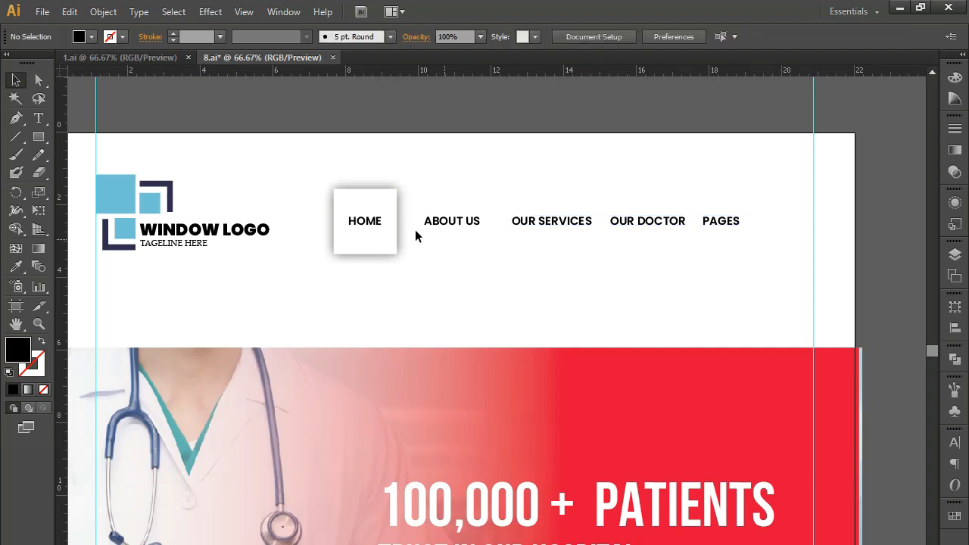
Change the ABOUT US menu item to WINDOWS and the OUR SERVICES item to DOORS
{"action": "double_click", "coordinate": [478, 225]}
{"action": "key", "text": "ctrl+a"}
{"action": "type", "text": "W"}
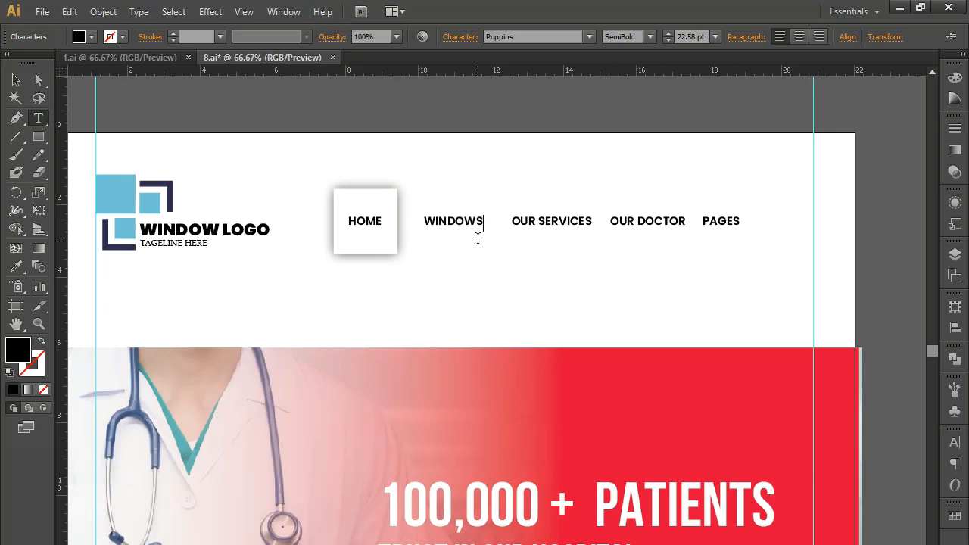
{"action": "double_click", "coordinate": [532, 221]}
{"action": "key", "text": "ctrl+a"}
{"action": "type", "text": "D"}
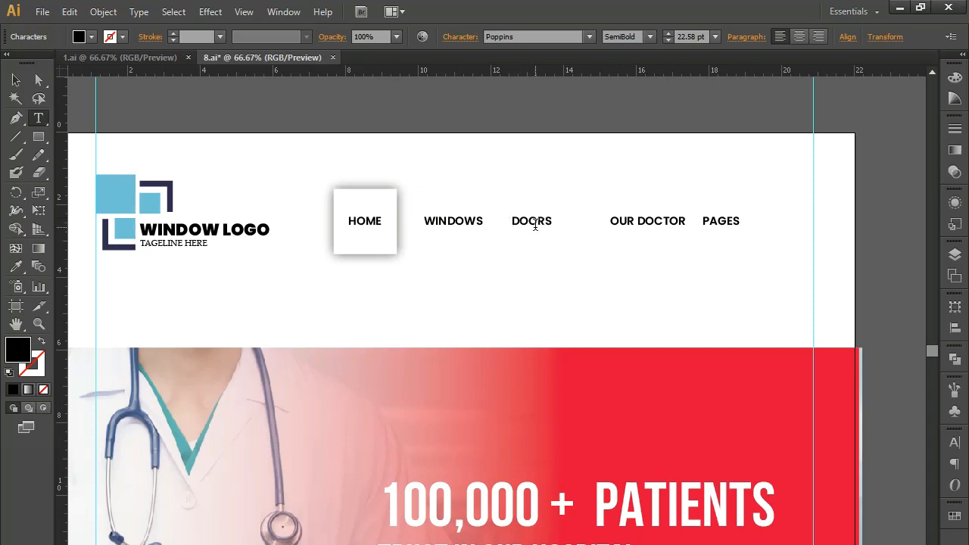
Change the OUR DOCTOR menu item to REQUEST and move it left, closer to DOORS
{"action": "left_click", "coordinate": [649, 220]}
{"action": "key", "text": "ctrl+a"}
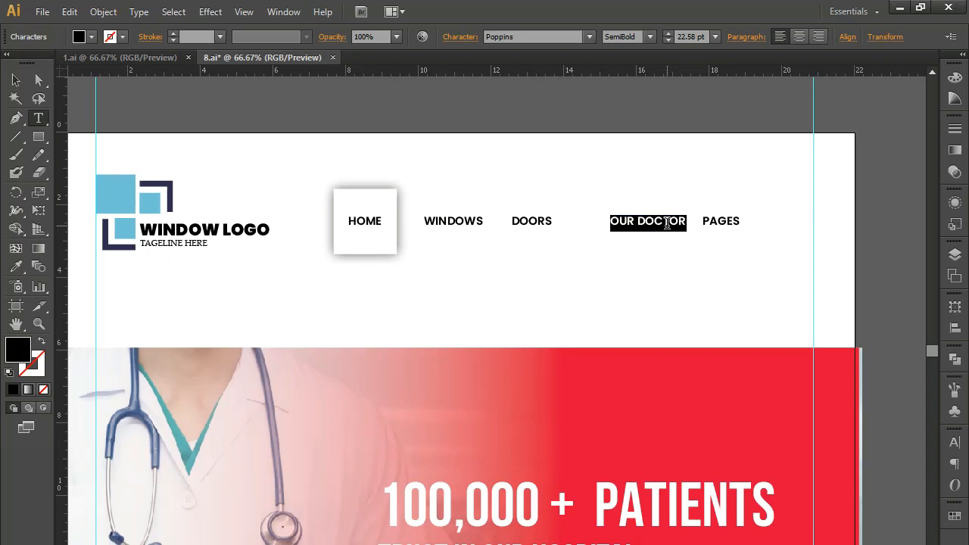
{"action": "type", "text": "RE"}
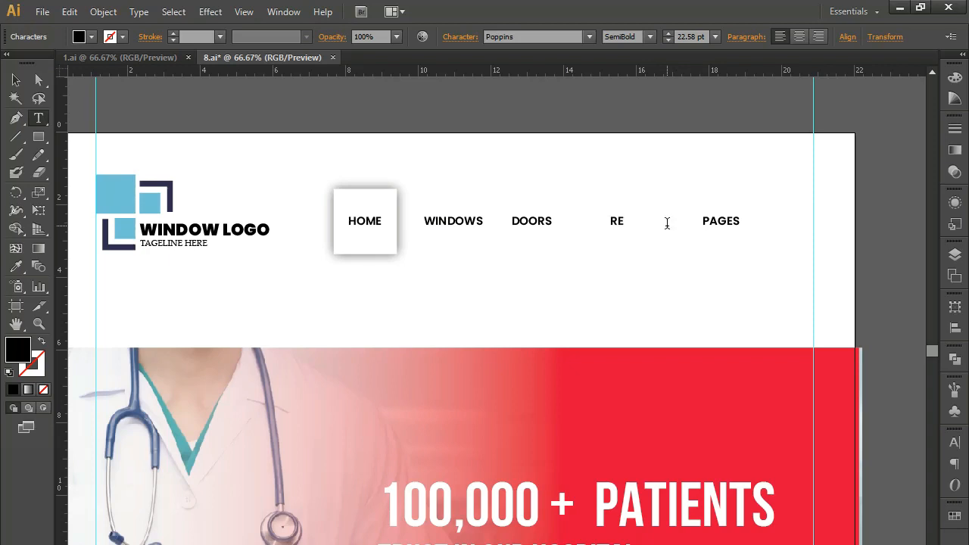
{"action": "key", "text": "Escape"}
{"action": "left_click_drag", "start_coordinate": [649, 232], "coordinate": [613, 227]}
{"action": "left_click_drag", "start_coordinate": [619, 226], "coordinate": [619, 226]}
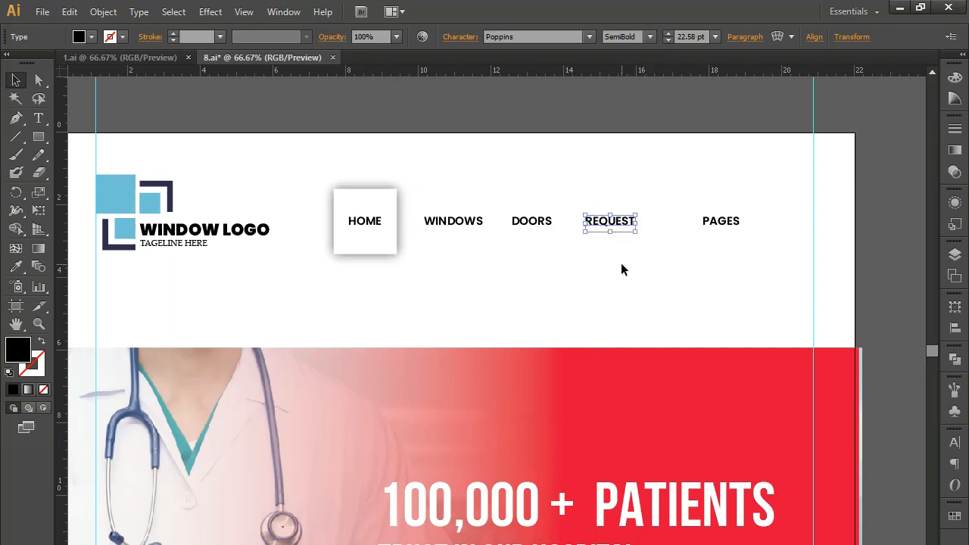
{"action": "left_click", "coordinate": [621, 263]}
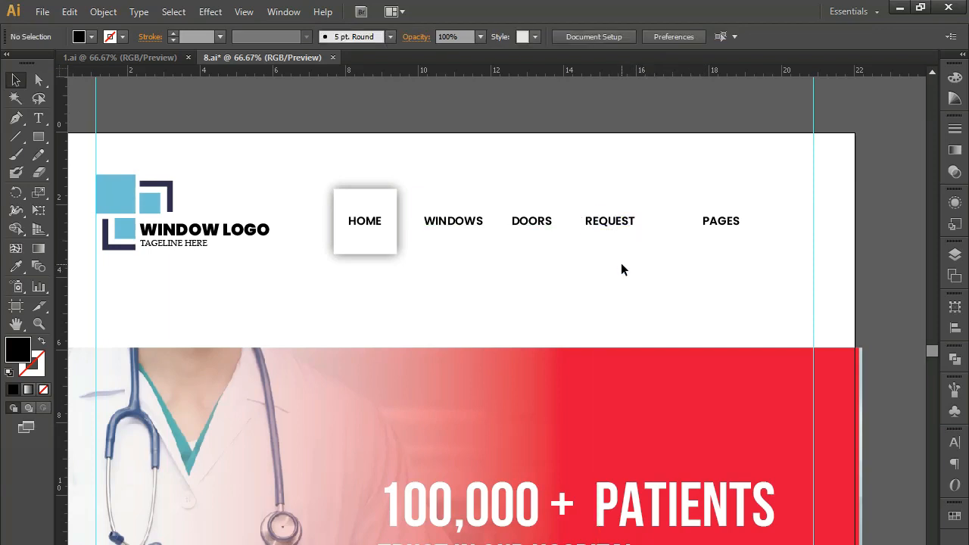
Move PAGES closer to REQUEST, place a copy to its right and change the copy's text to CONTACTS
{"action": "left_click_drag", "start_coordinate": [716, 224], "coordinate": [746, 226]}
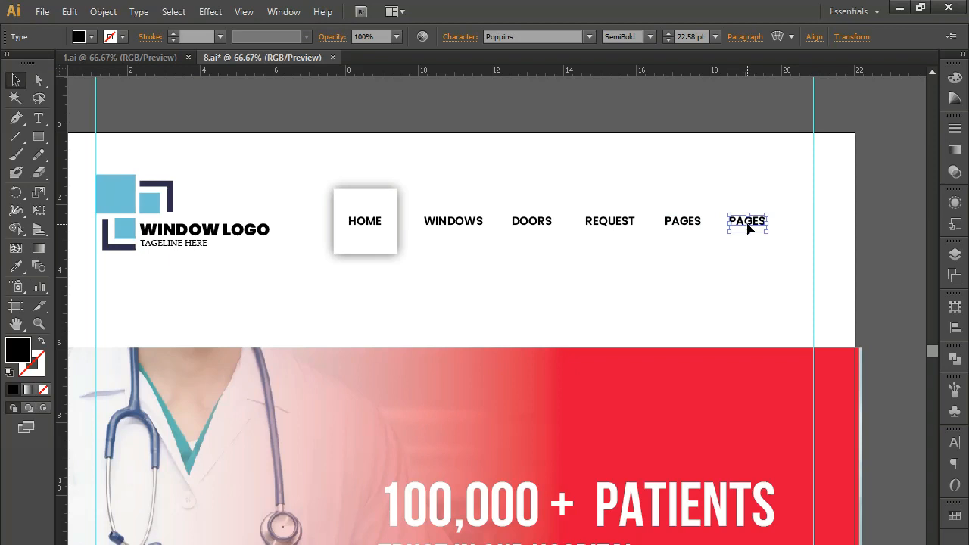
{"action": "double_click", "coordinate": [747, 227]}
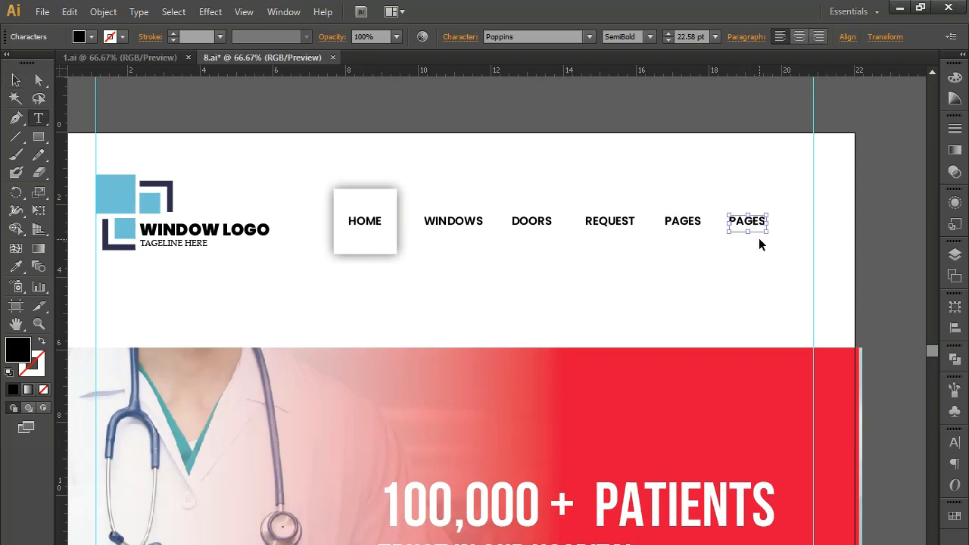
{"action": "type", "text": "CONTACTS"}
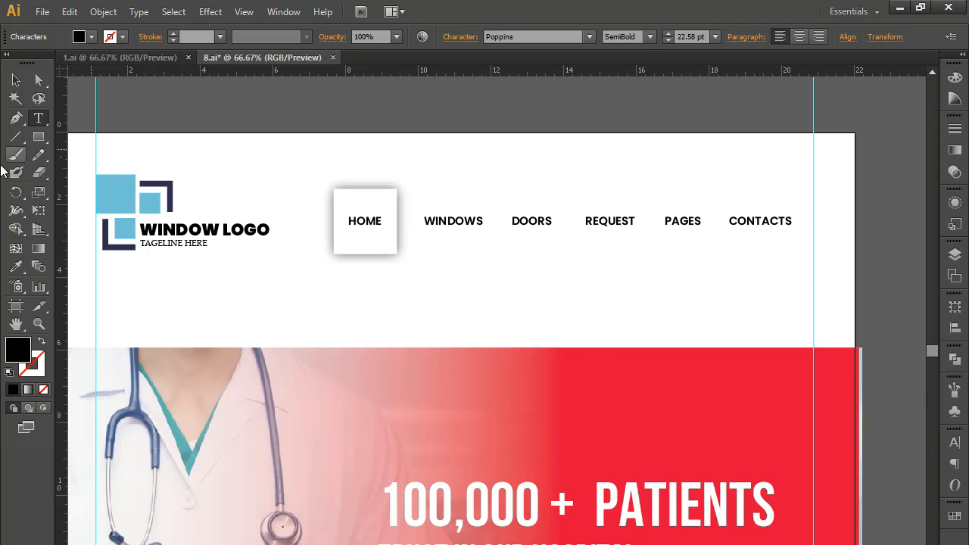
{"action": "left_click", "coordinate": [16, 79]}
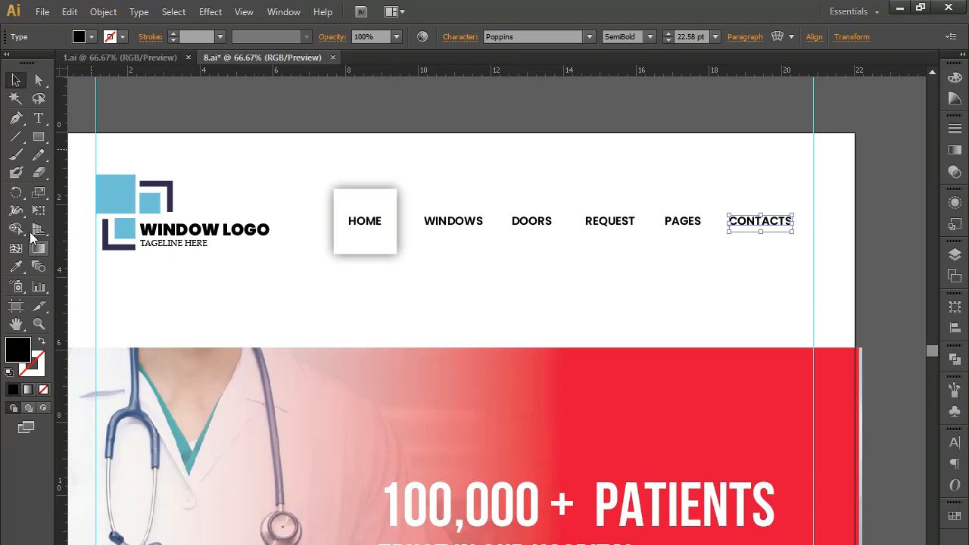
Draw a vertical divider line between WINDOWS and DOORS with no fill and a dark gray 5b5b5b stroke
{"action": "left_click", "coordinate": [12, 134]}
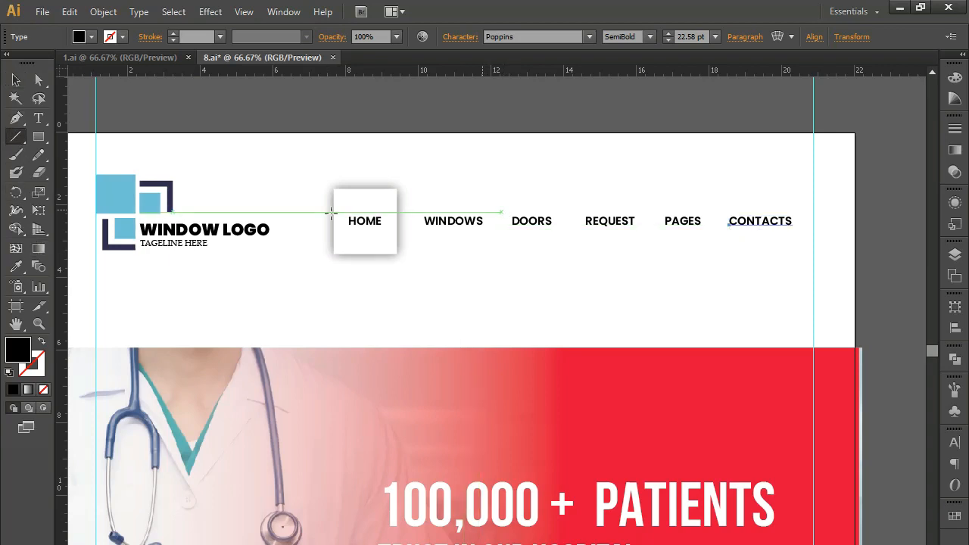
{"action": "left_click", "coordinate": [15, 118]}
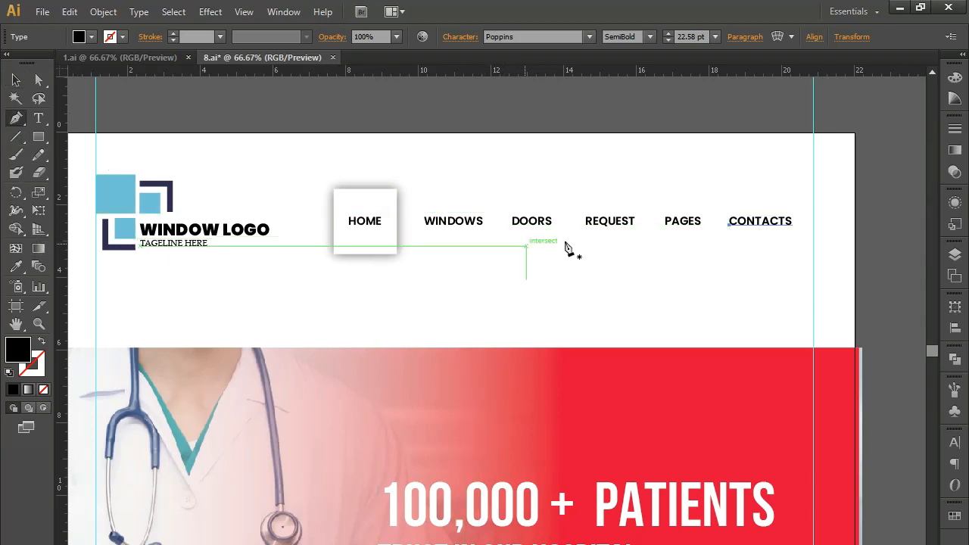
{"action": "left_click", "coordinate": [495, 203]}
{"action": "left_click_drag", "start_coordinate": [495, 235], "coordinate": [497, 290]}
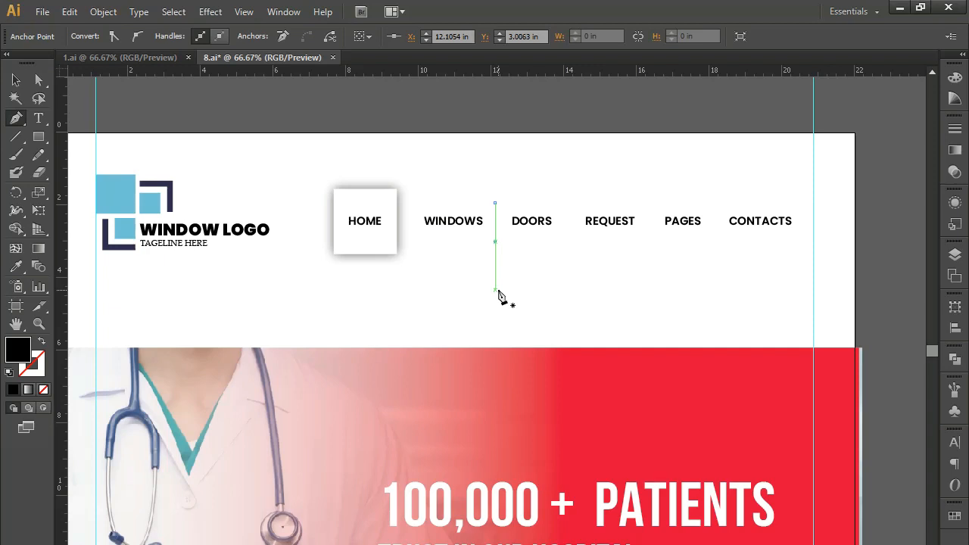
{"action": "left_click", "coordinate": [40, 342]}
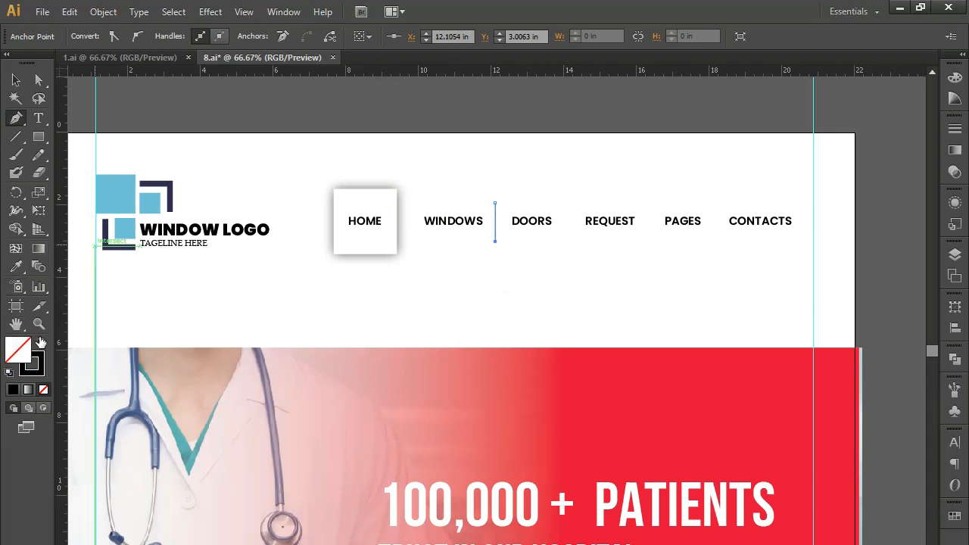
{"action": "double_click", "coordinate": [36, 374]}
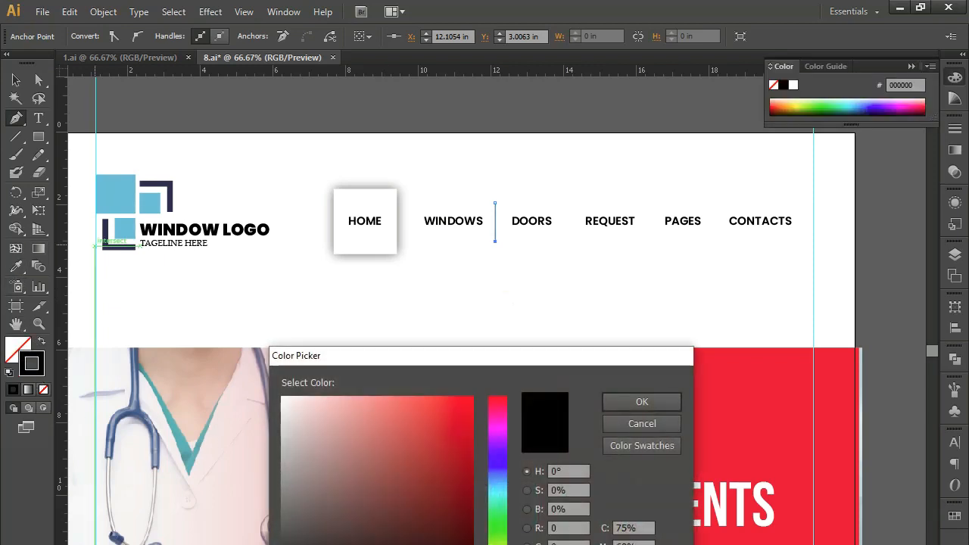
{"action": "left_click_drag", "start_coordinate": [280, 542], "coordinate": [281, 520]}
{"action": "left_click", "coordinate": [630, 402]}
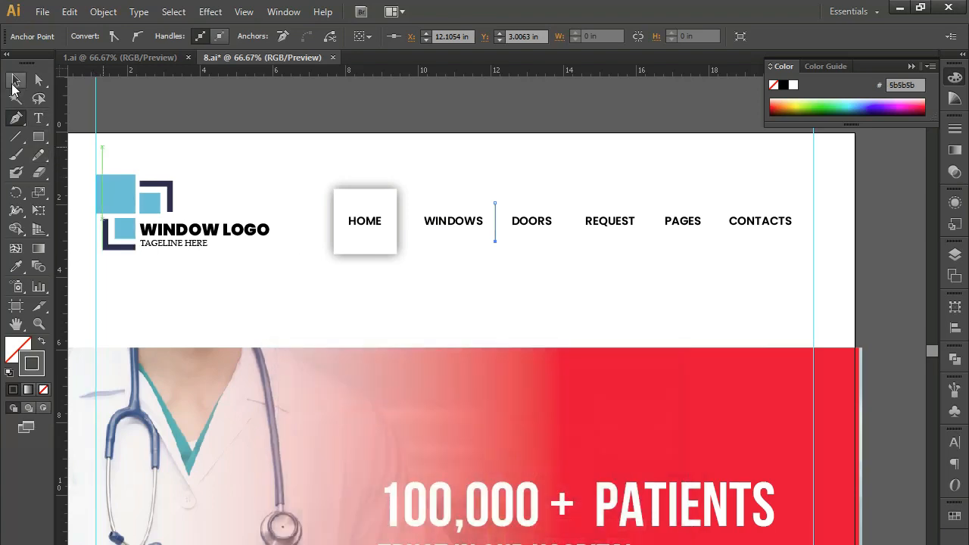
Set the stroke weight of the divider line between WINDOWS and DOORS to 2 pt
{"action": "left_click", "coordinate": [16, 80]}
{"action": "left_click", "coordinate": [955, 129]}
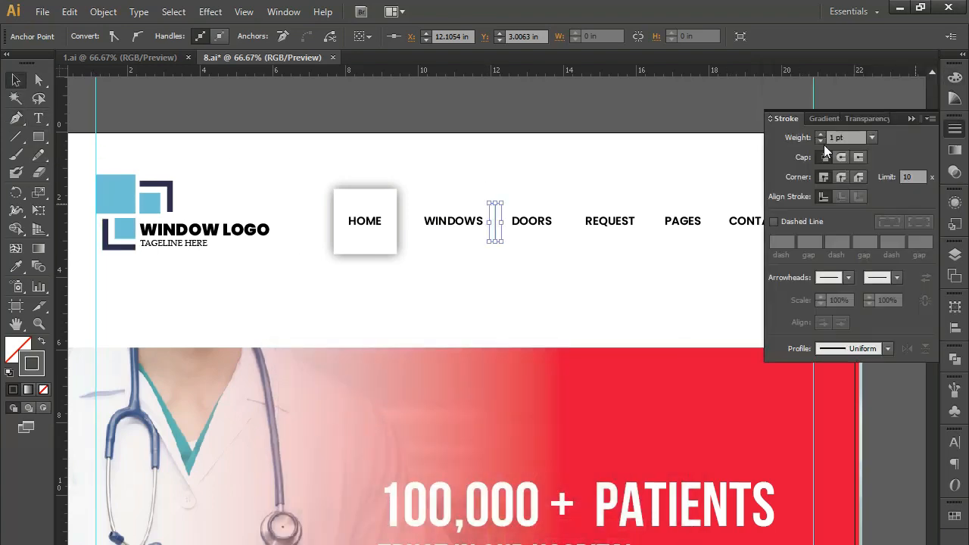
{"action": "left_click", "coordinate": [833, 137]}
{"action": "key", "text": "Up"}
{"action": "left_click", "coordinate": [639, 160]}
Lengthen the divider between WINDOWS and DOORS by extending its upper end slightly
{"action": "key", "text": "ctrl+1"}
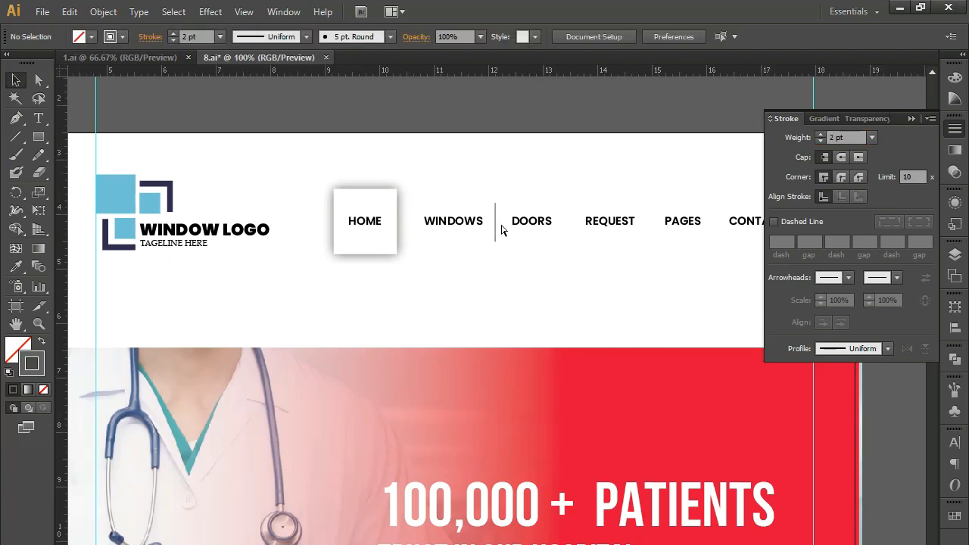
{"action": "left_click_drag", "start_coordinate": [523, 220], "coordinate": [444, 343]}
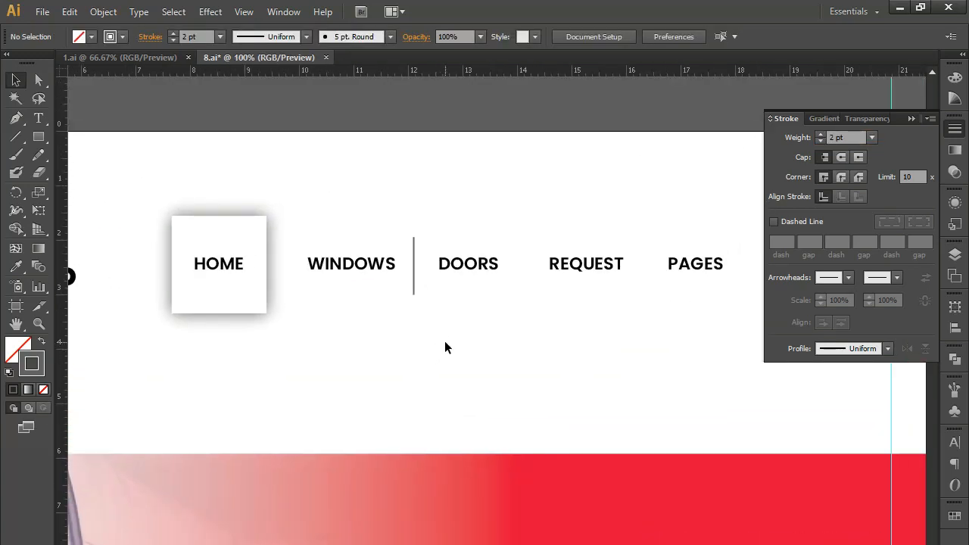
{"action": "left_click", "coordinate": [411, 262]}
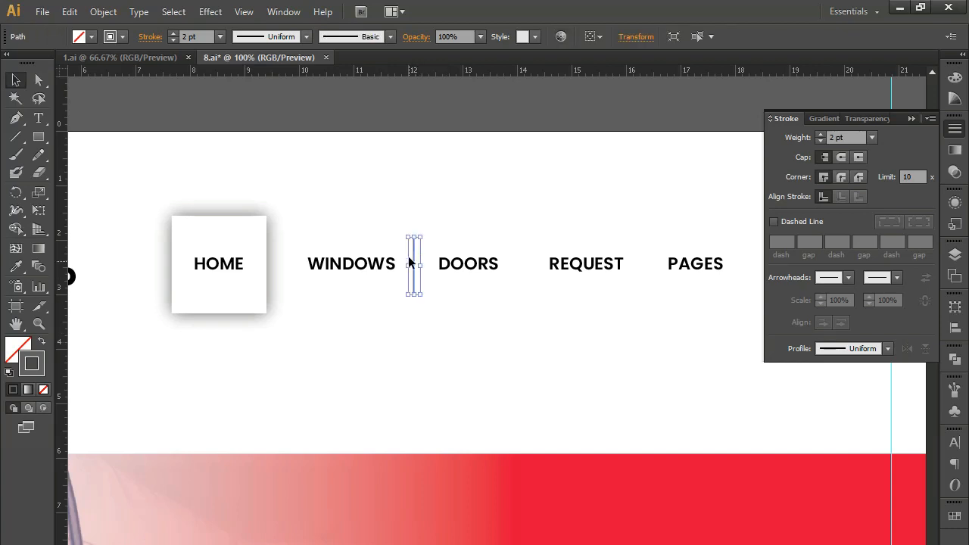
{"action": "left_click_drag", "start_coordinate": [413, 236], "coordinate": [413, 229]}
{"action": "left_click", "coordinate": [456, 217]}
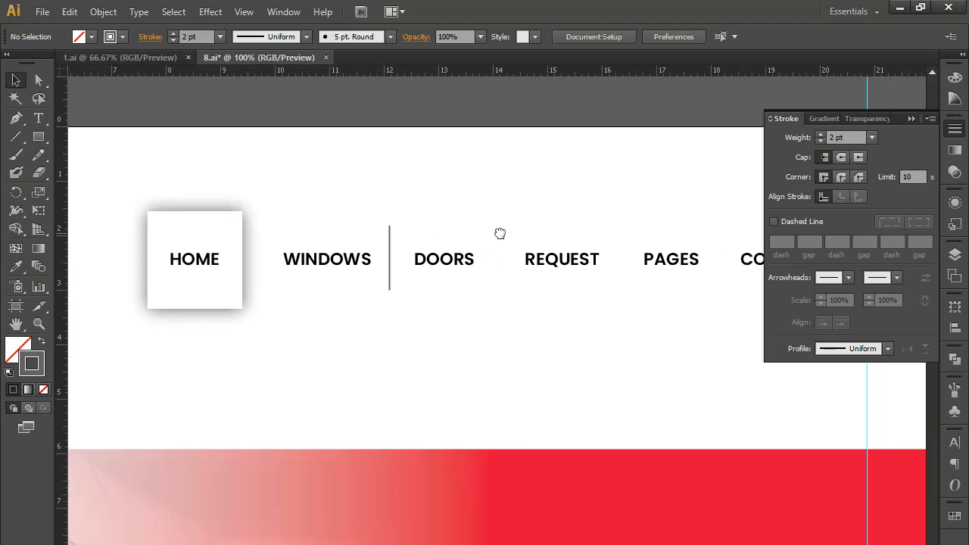
{"action": "left_click", "coordinate": [912, 118]}
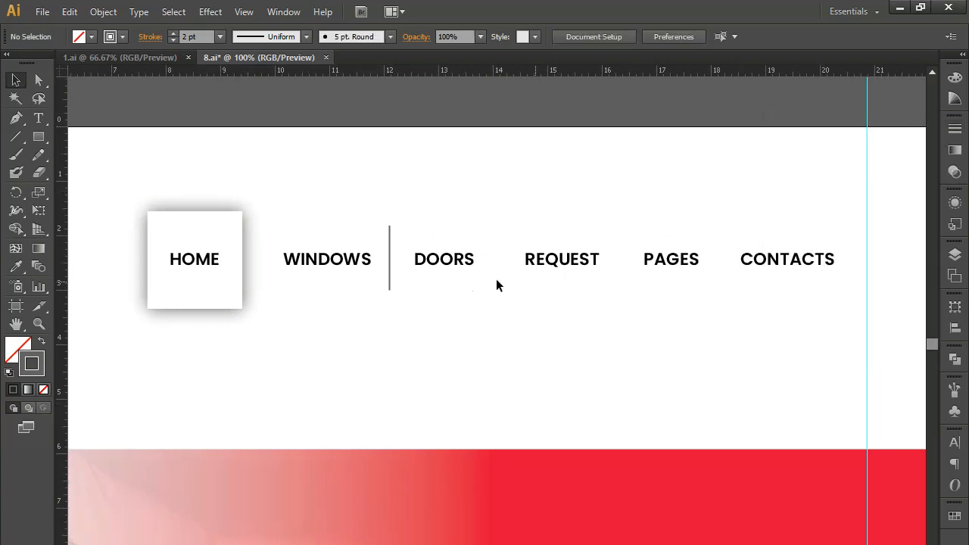
Copy the divider line into the gaps between DOORS and REQUEST, REQUEST and PAGES, and PAGES and CONTACTS
{"action": "left_click_drag", "start_coordinate": [380, 202], "coordinate": [411, 231]}
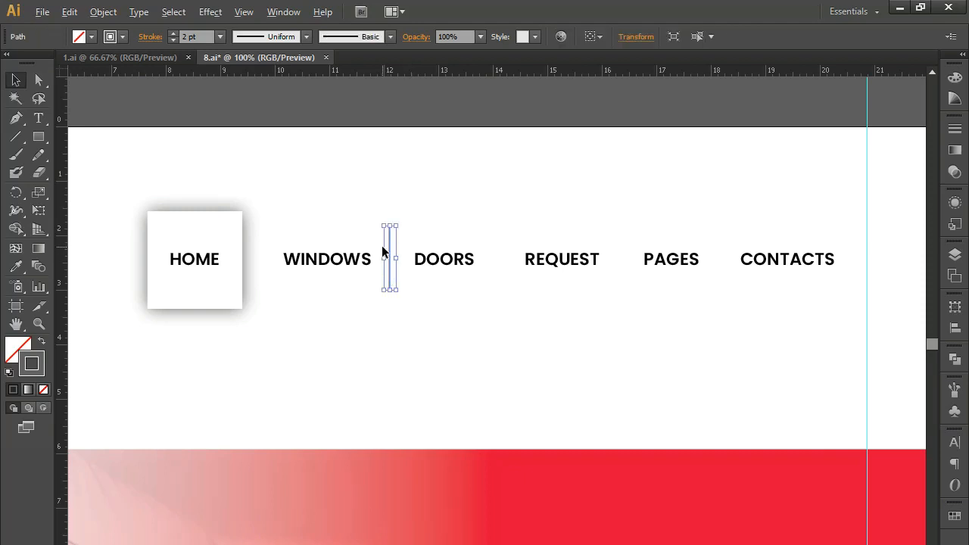
{"action": "left_click_drag", "start_coordinate": [392, 248], "coordinate": [725, 248]}
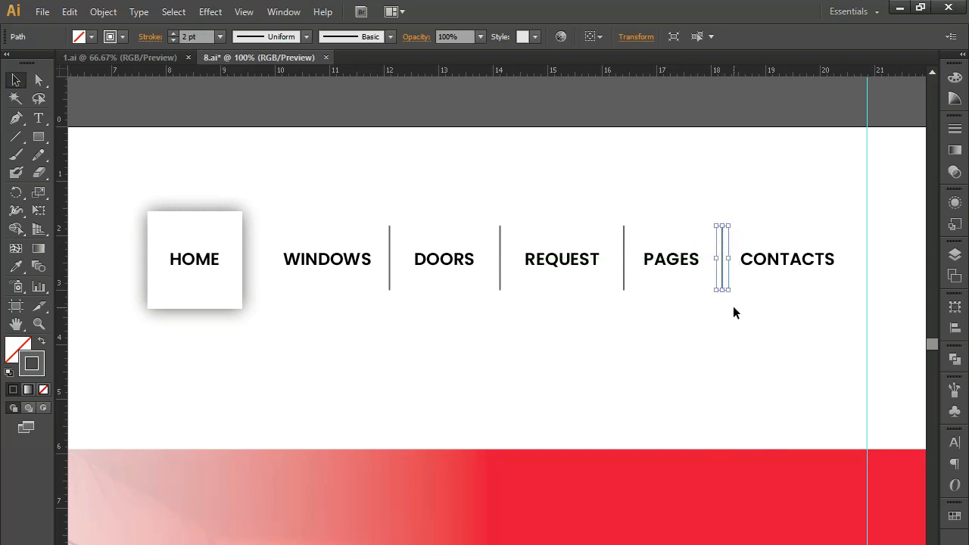
{"action": "left_click", "coordinate": [730, 341]}
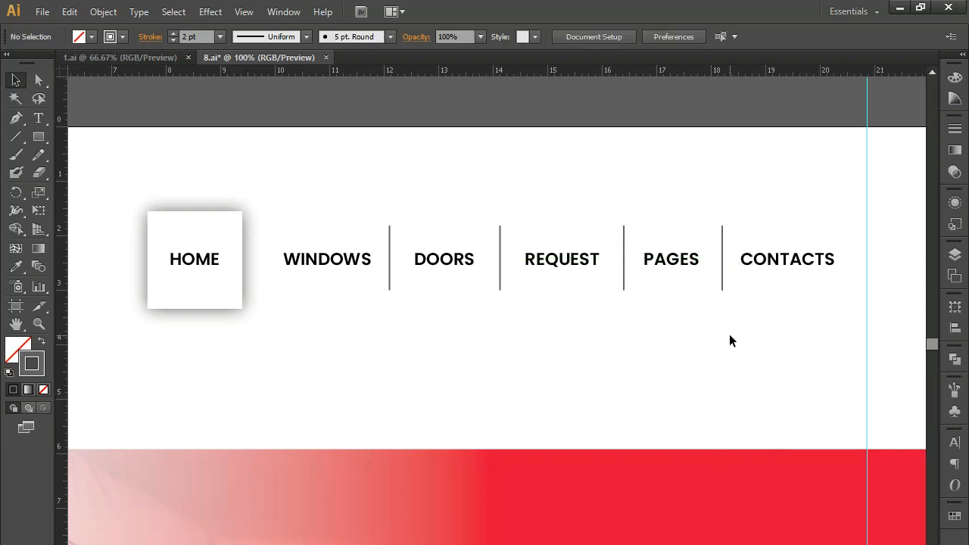
Nudge the PAGES text slightly right to center it between its two dividers
{"action": "left_click", "coordinate": [670, 266]}
{"action": "key", "text": "Right"}
{"action": "key", "text": "Right"}
{"action": "key", "text": "Right"}
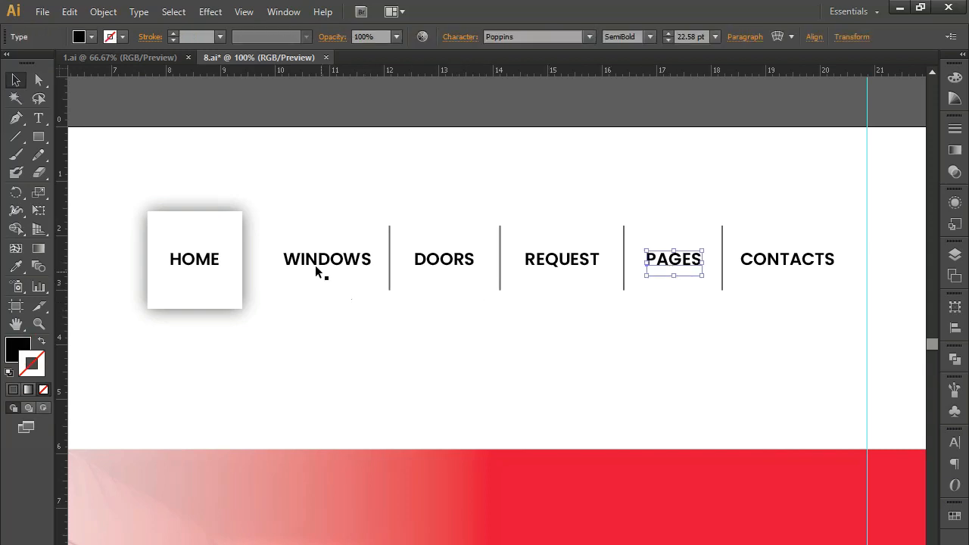
Move the whole navigation menu, including the HOME box and dividers, right until CONTACTS ends at the right margin guide
{"action": "key", "text": "ctrl+minus"}
{"action": "left_click_drag", "start_coordinate": [254, 244], "coordinate": [734, 382]}
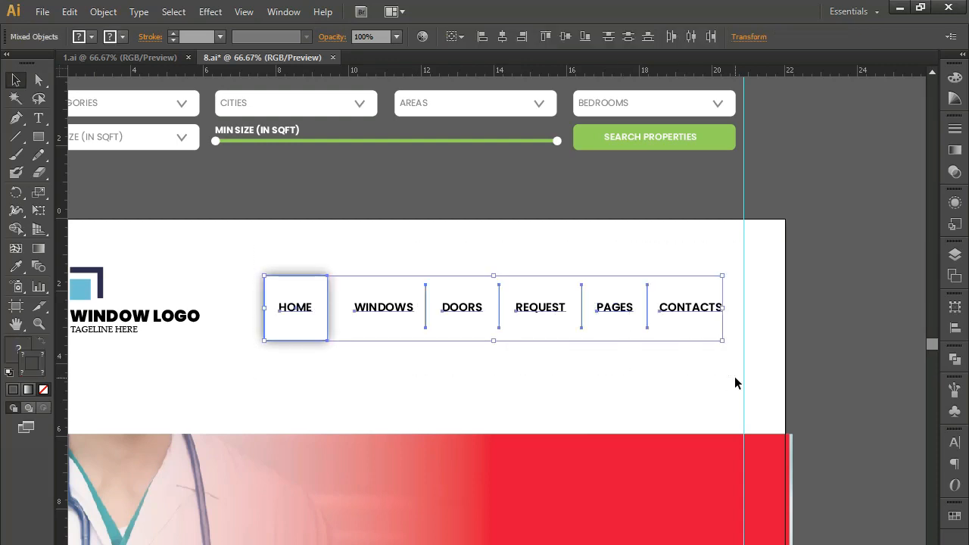
{"action": "key", "text": "shift+Right"}
{"action": "key", "text": "shift+Right"}
{"action": "key", "text": "shift+Right"}
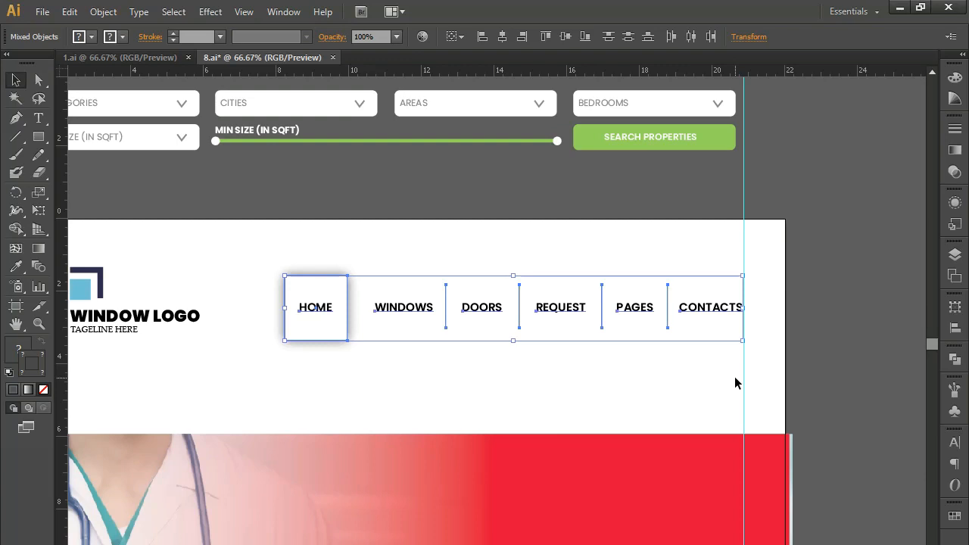
{"action": "left_click", "coordinate": [580, 402]}
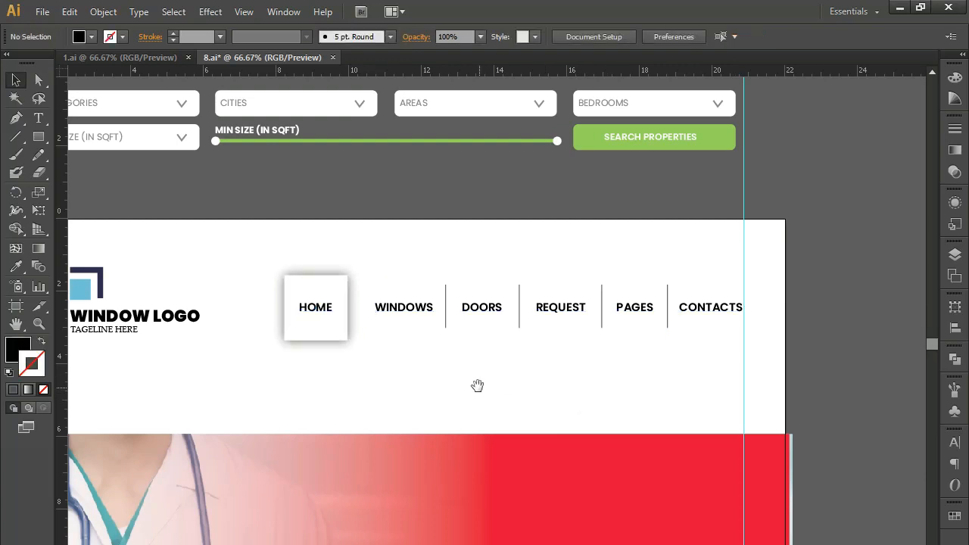
Recolor the HOME text with the logo's light blue and nudge the WINDOWS text slightly left
{"action": "left_click_drag", "start_coordinate": [478, 386], "coordinate": [552, 384]}
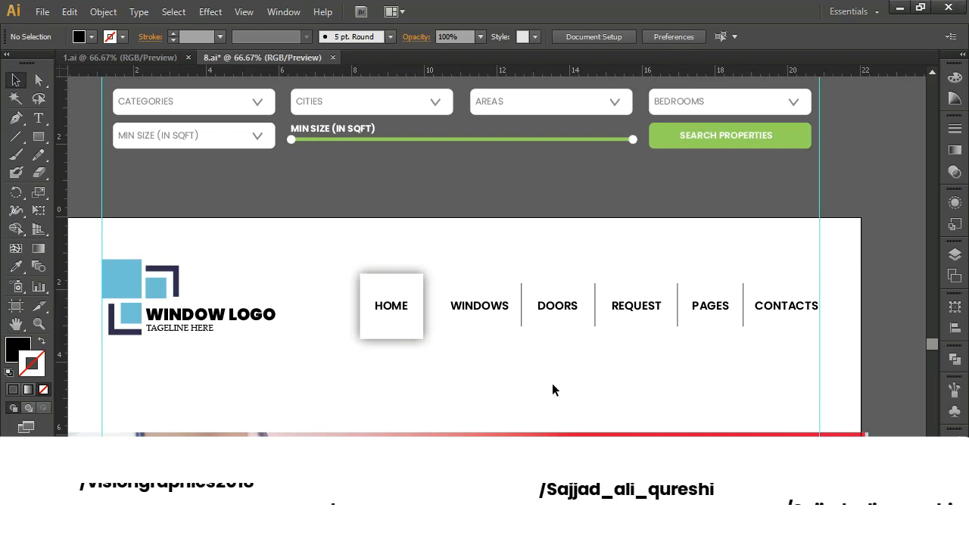
{"action": "left_click", "coordinate": [395, 303]}
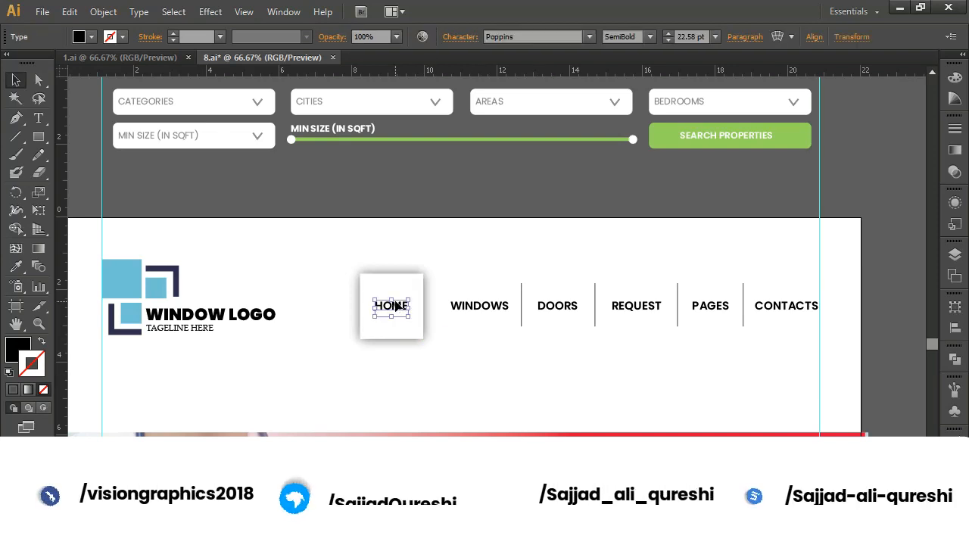
{"action": "left_click", "coordinate": [16, 266]}
{"action": "left_click", "coordinate": [127, 274]}
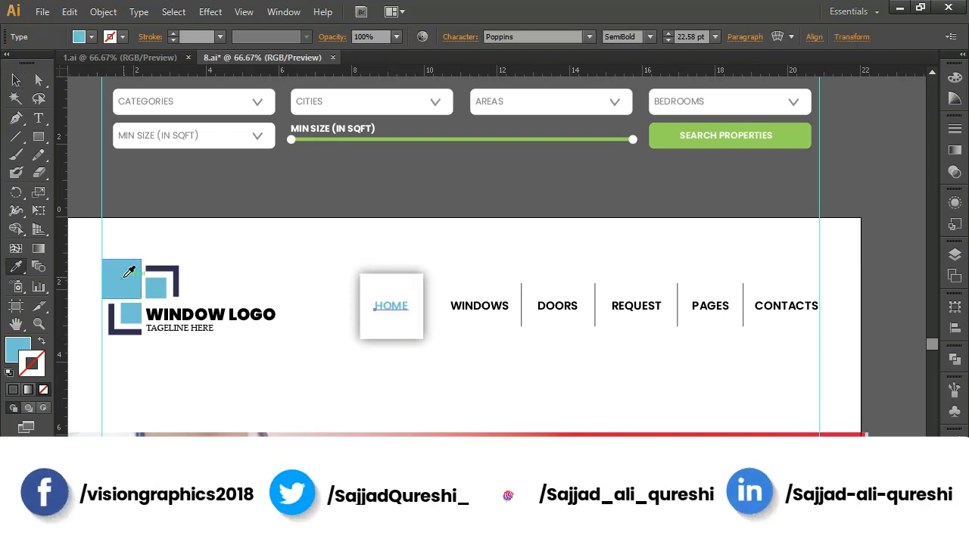
{"action": "key", "text": "v"}
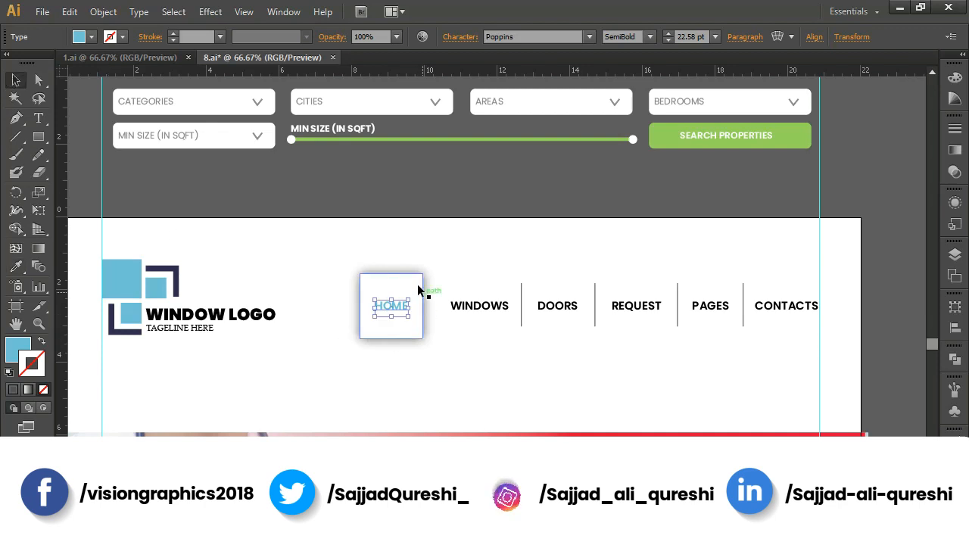
{"action": "left_click", "coordinate": [479, 310]}
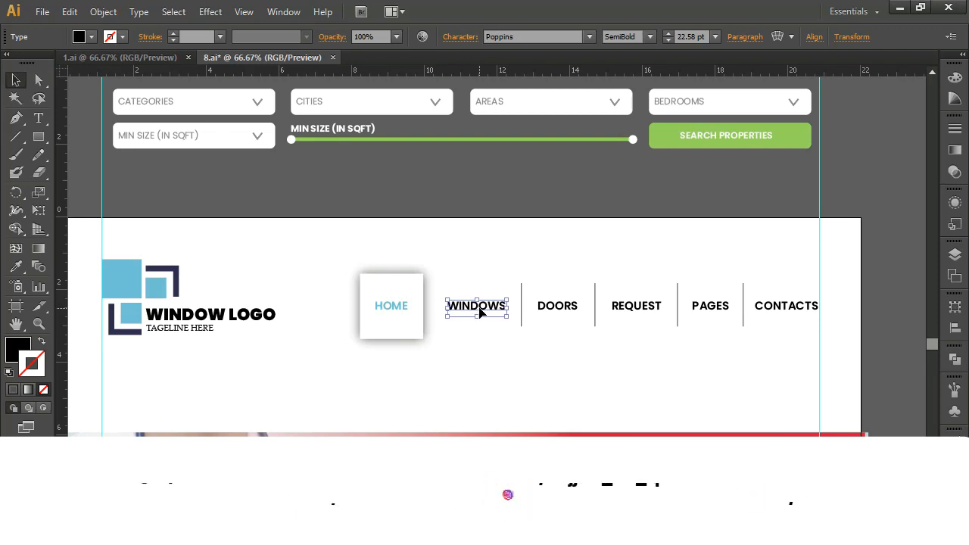
{"action": "left_click", "coordinate": [574, 365]}
Delete the white line, the CONTACT NOW button and the red gradient overlay from the hero banner
{"action": "left_click_drag", "start_coordinate": [443, 380], "coordinate": [478, 321]}
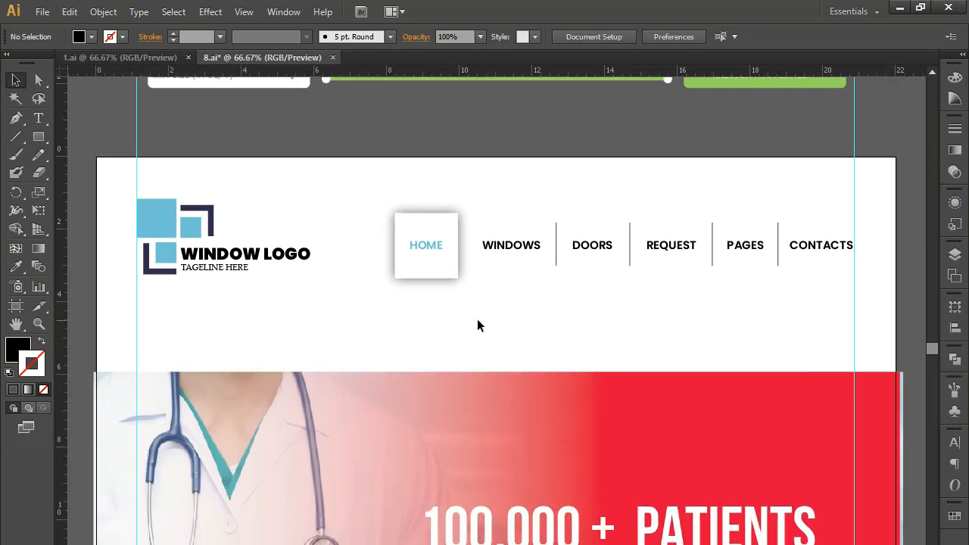
{"action": "left_click_drag", "start_coordinate": [456, 411], "coordinate": [454, 243]}
{"action": "key", "text": "ctrl+minus"}
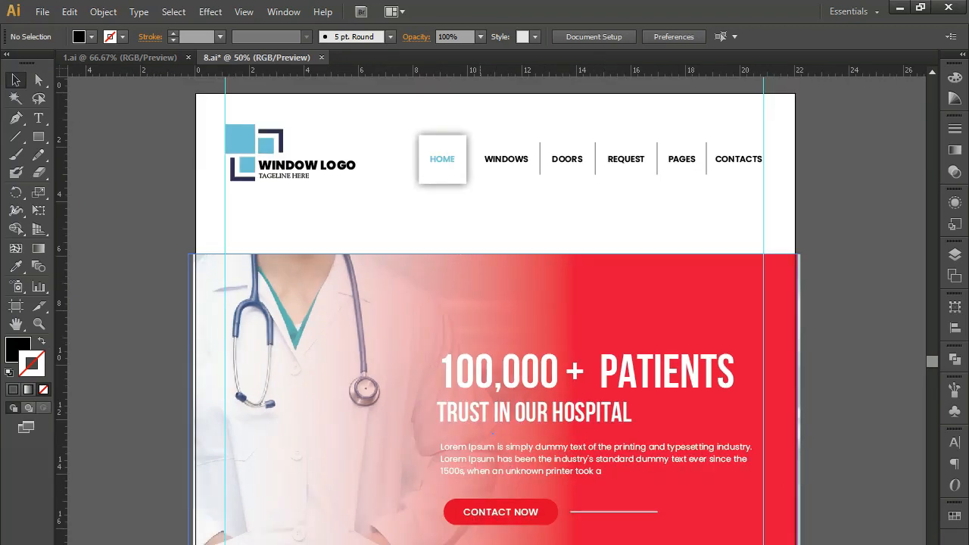
{"action": "left_click", "coordinate": [502, 379]}
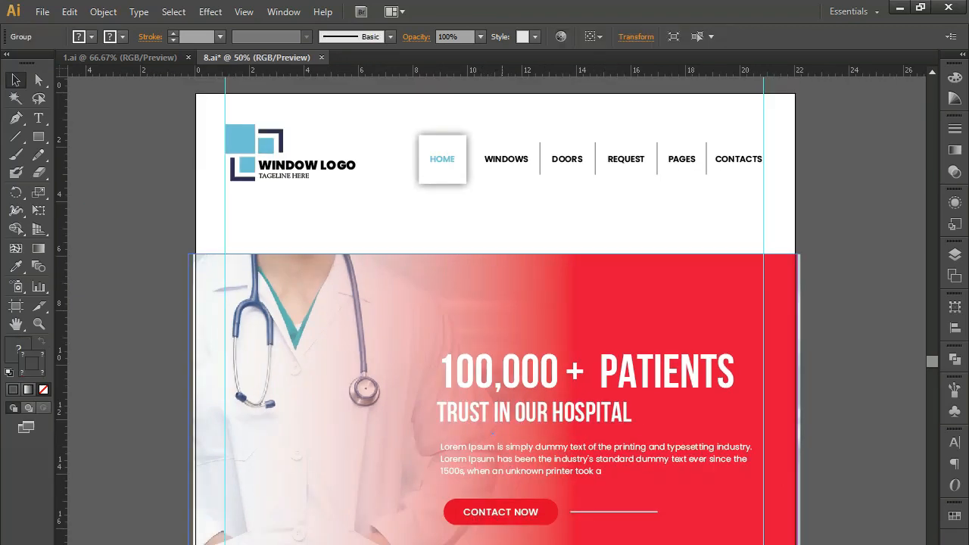
{"action": "key", "text": "Delete"}
{"action": "left_click", "coordinate": [605, 512]}
{"action": "key", "text": "Delete"}
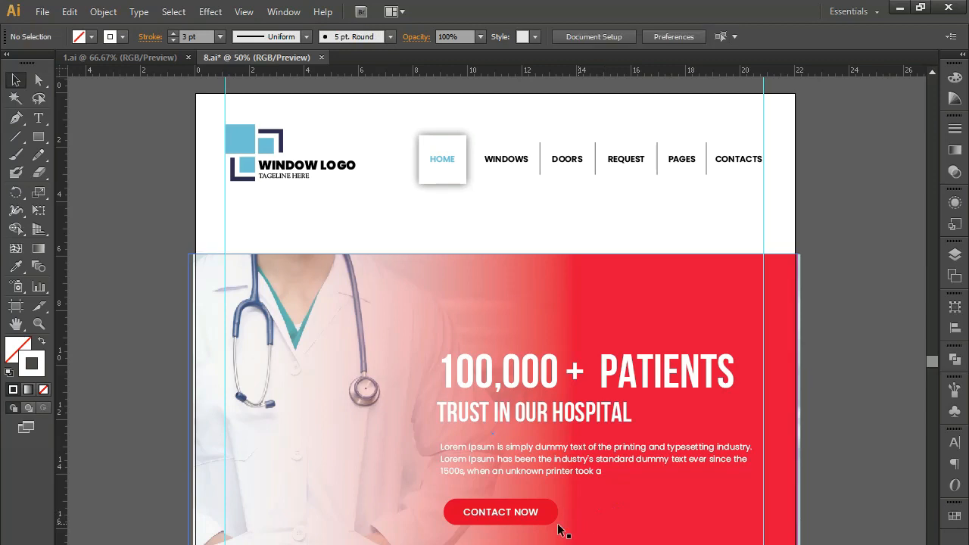
{"action": "left_click", "coordinate": [531, 515]}
{"action": "key", "text": "Delete"}
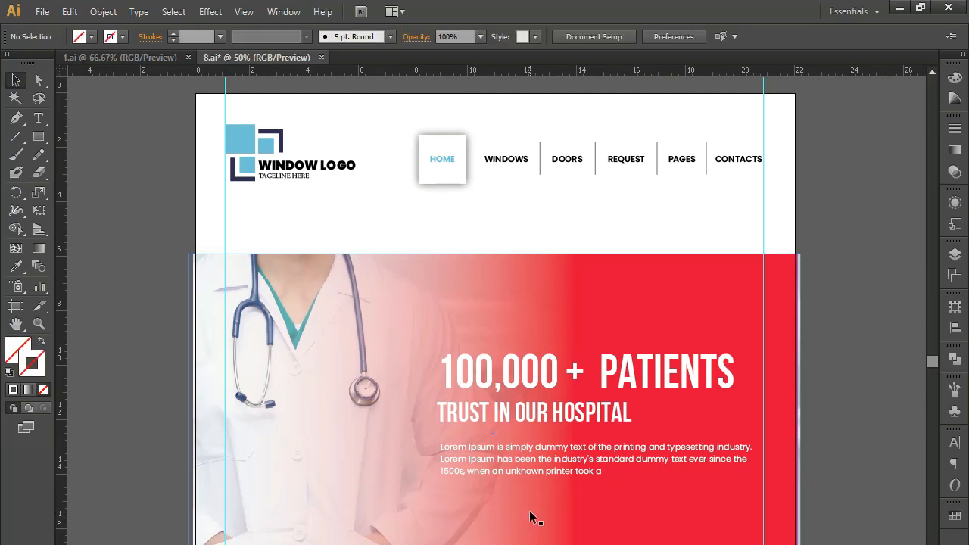
{"action": "left_click", "coordinate": [415, 335]}
{"action": "key", "text": "Delete"}
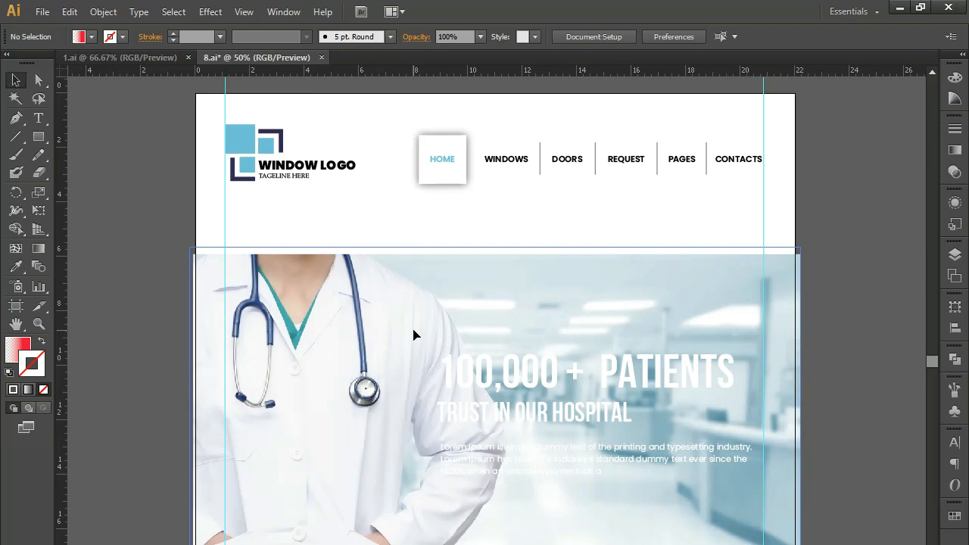
Recolor the banner's headline, subheading and paragraph text with the logo's dark navy
{"action": "left_click", "coordinate": [571, 376]}
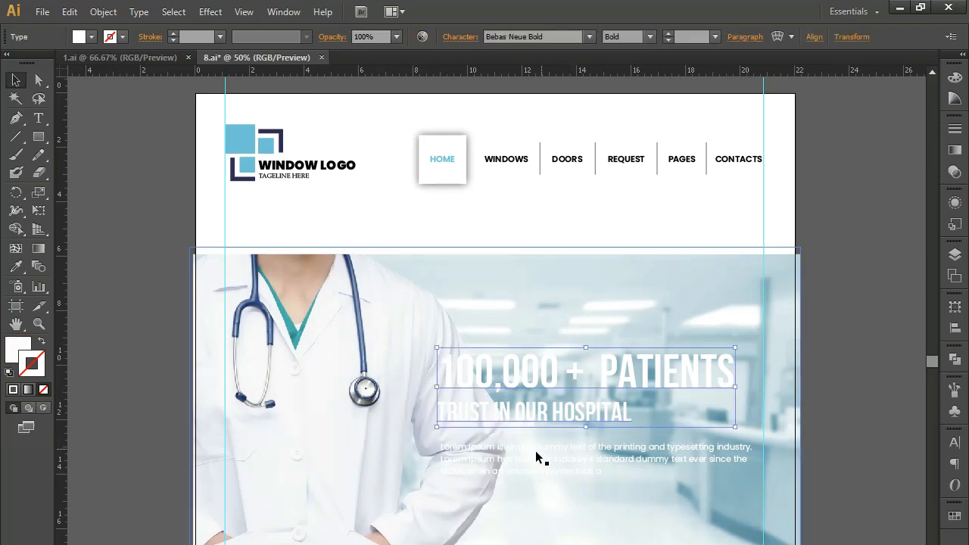
{"action": "left_click", "coordinate": [16, 266]}
{"action": "left_click", "coordinate": [240, 175]}
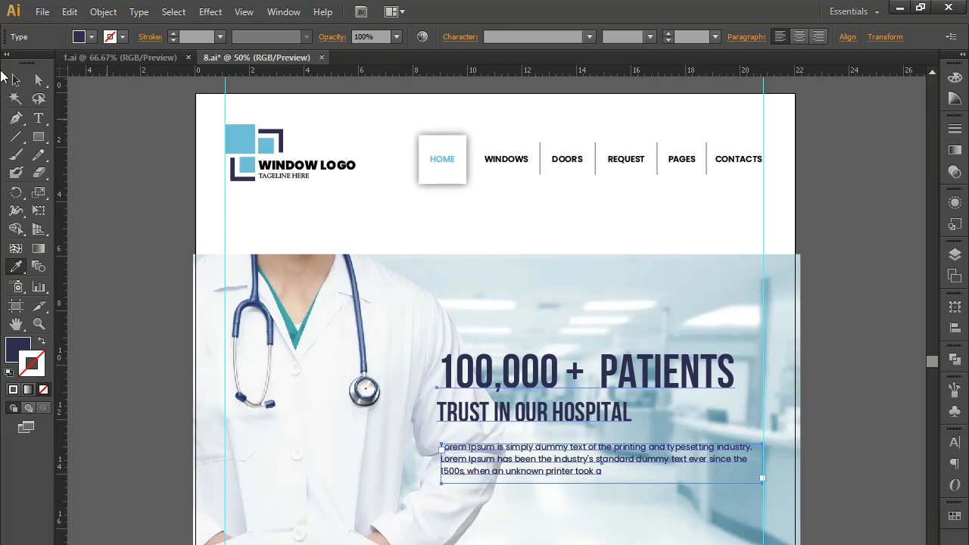
{"action": "left_click", "coordinate": [12, 80]}
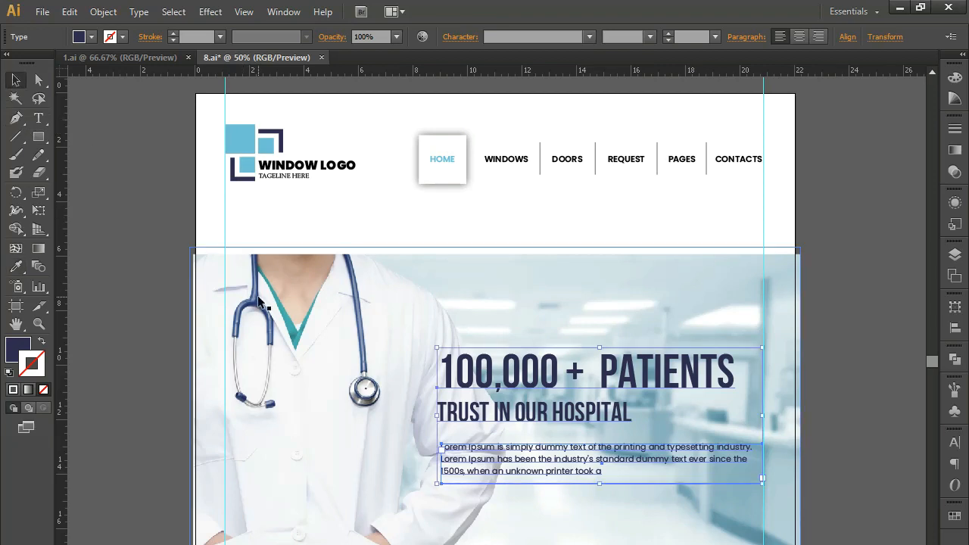
Scale the clipped doctor image down to about 14.65 by 8.64 in, keeping its upper-right corner in place
{"action": "left_click", "coordinate": [316, 404]}
{"action": "left_click_drag", "start_coordinate": [273, 539], "coordinate": [279, 495]}
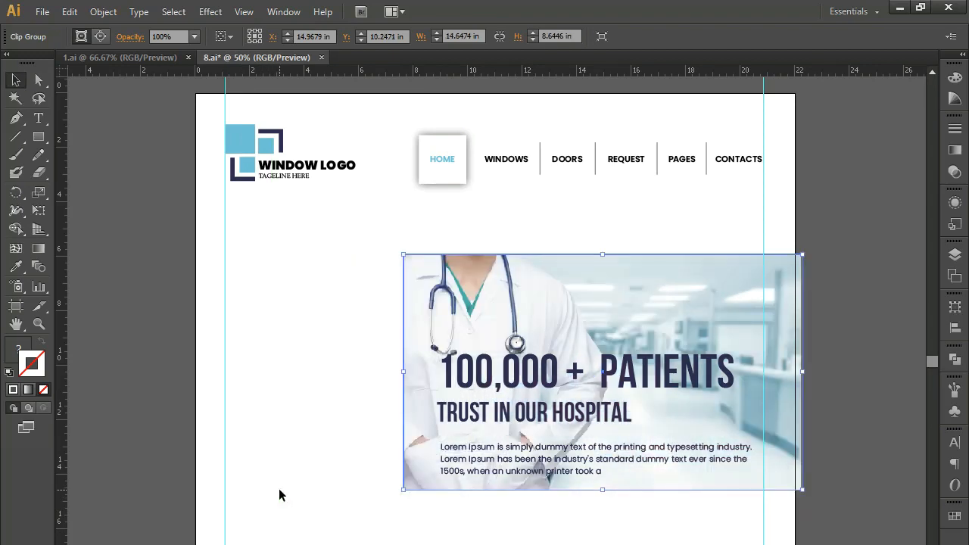
{"action": "left_click", "coordinate": [366, 443]}
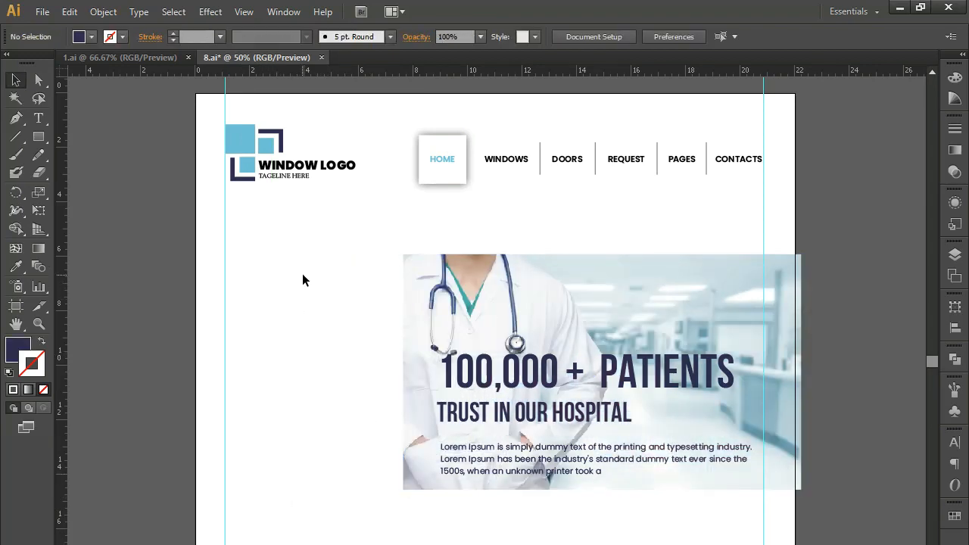
Move the doctor image and the banner texts up together until the Y position is 9.4138 in
{"action": "left_click_drag", "start_coordinate": [342, 230], "coordinate": [629, 544]}
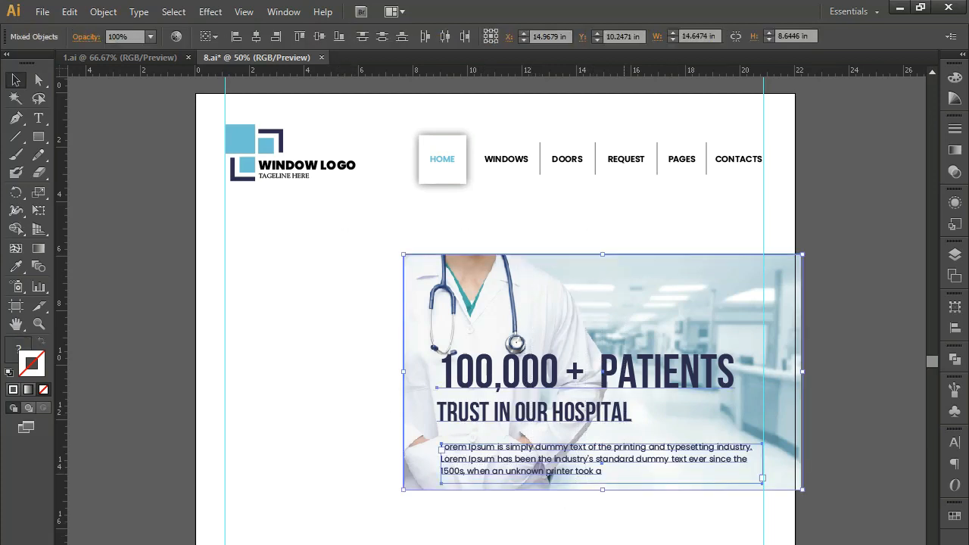
{"action": "key", "text": "shift+Up"}
{"action": "key", "text": "shift+Up"}
{"action": "key", "text": "shift+Up"}
{"action": "key", "text": "shift+Up"}
{"action": "key", "text": "shift+Up"}
{"action": "key", "text": "shift+Up"}
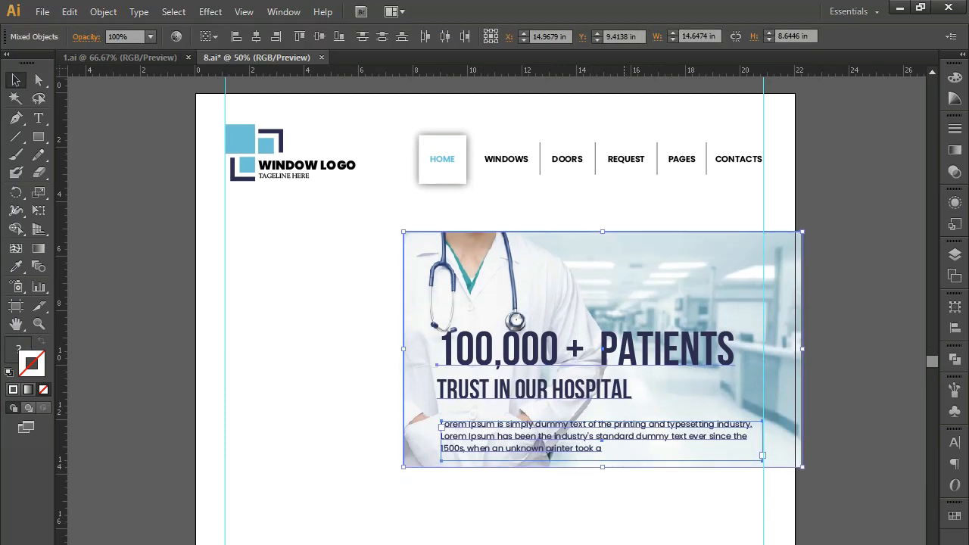
{"action": "scroll", "coordinate": [622, 530], "scroll_direction": "down", "scroll_amount": 1}
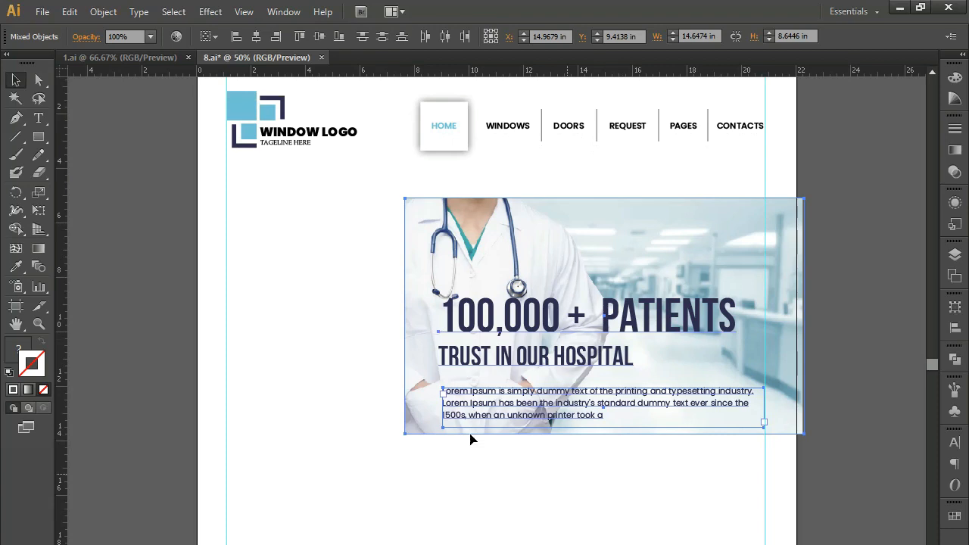
{"action": "left_click", "coordinate": [467, 475]}
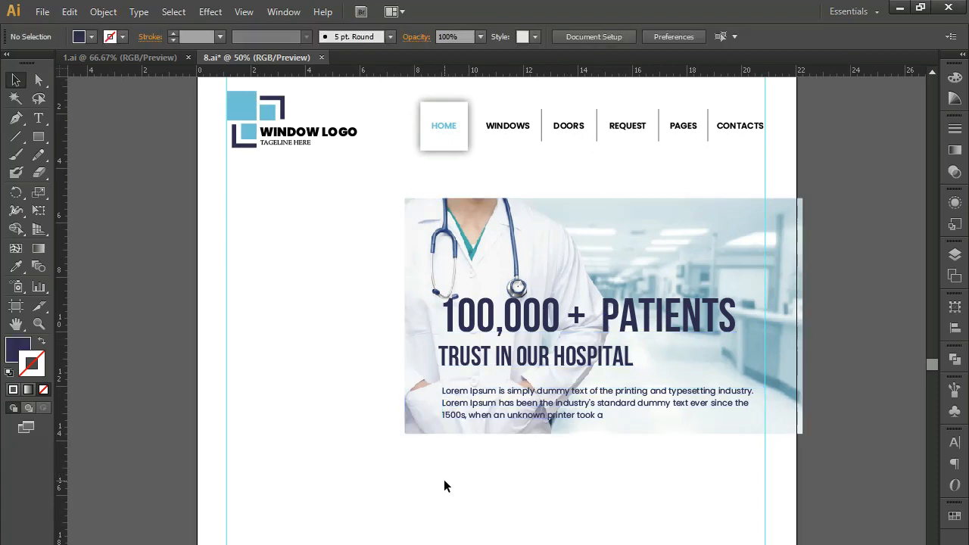
Draw a page-wide rectangle from the doctor image's upper-right corner to the page's left edge, extending below the image
{"action": "left_click", "coordinate": [39, 136]}
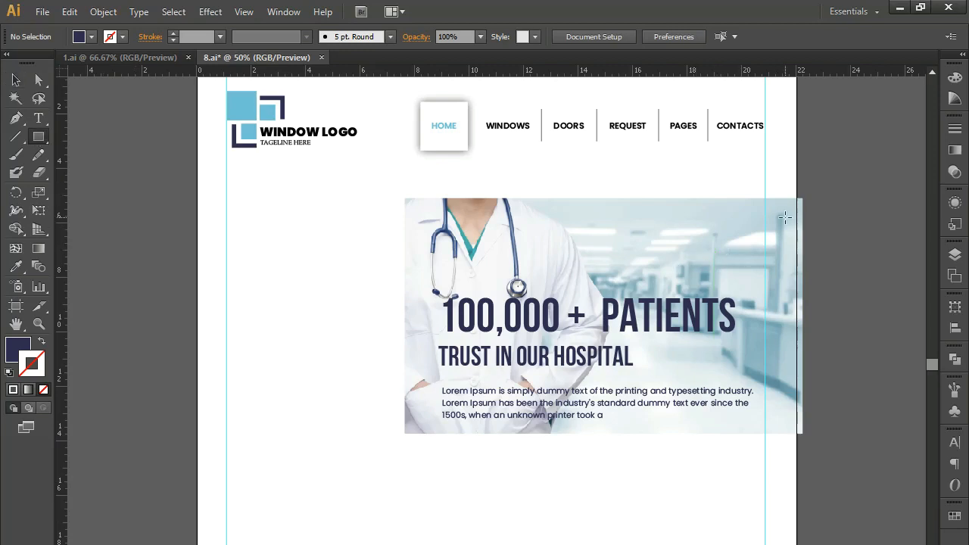
{"action": "mouse_move", "coordinate": [801, 199]}
{"action": "left_mouse_down"}
{"action": "mouse_move", "coordinate": [796, 272]}
{"action": "mouse_move", "coordinate": [470, 403]}
{"action": "mouse_move", "coordinate": [270, 426]}
{"action": "mouse_move", "coordinate": [207, 543]}
{"action": "mouse_move", "coordinate": [194, 540]}
{"action": "mouse_move", "coordinate": [195, 502]}
{"action": "left_mouse_up"}
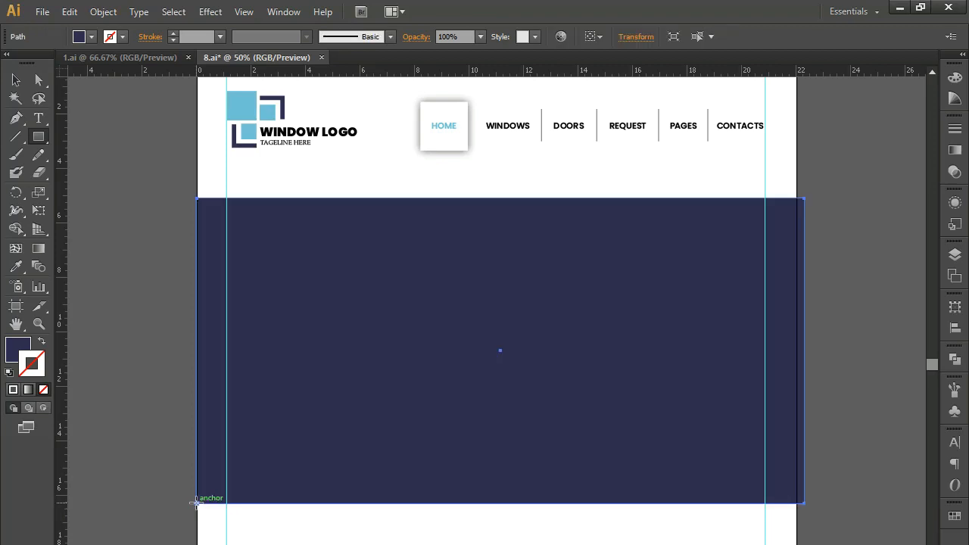
Fill the banner rectangle with light grey afafaf
{"action": "left_click", "coordinate": [16, 267]}
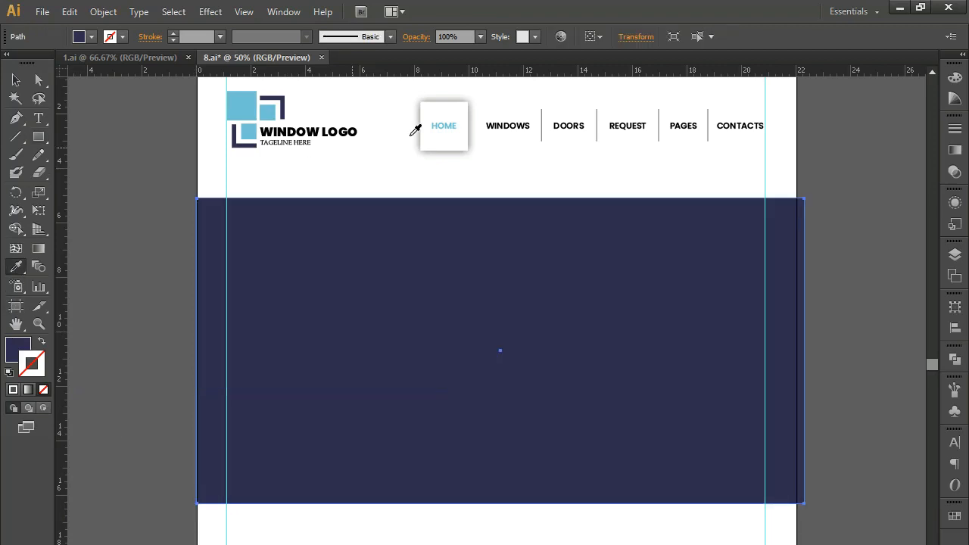
{"action": "left_click", "coordinate": [421, 131]}
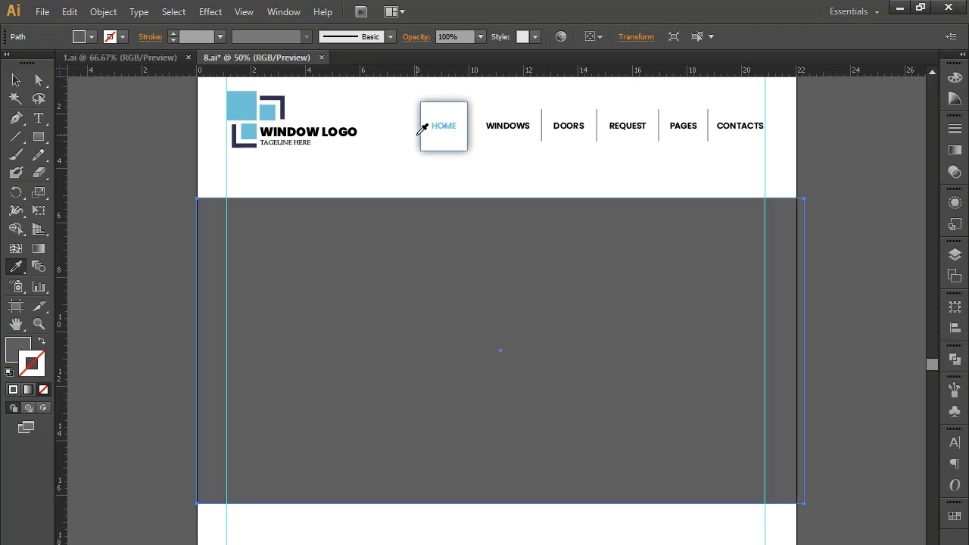
{"action": "left_click", "coordinate": [21, 348]}
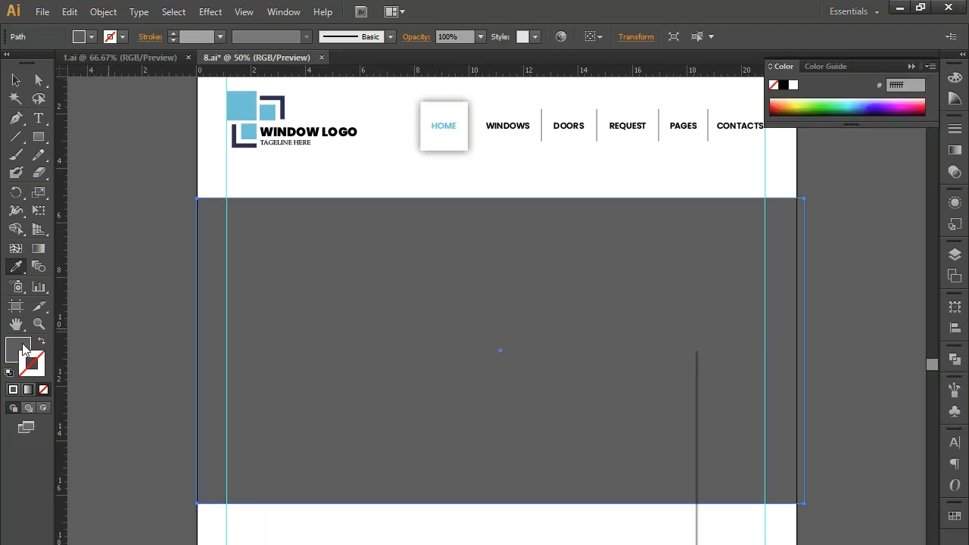
{"action": "double_click", "coordinate": [23, 348]}
{"action": "left_click_drag", "start_coordinate": [283, 520], "coordinate": [281, 454]}
{"action": "left_click", "coordinate": [646, 406]}
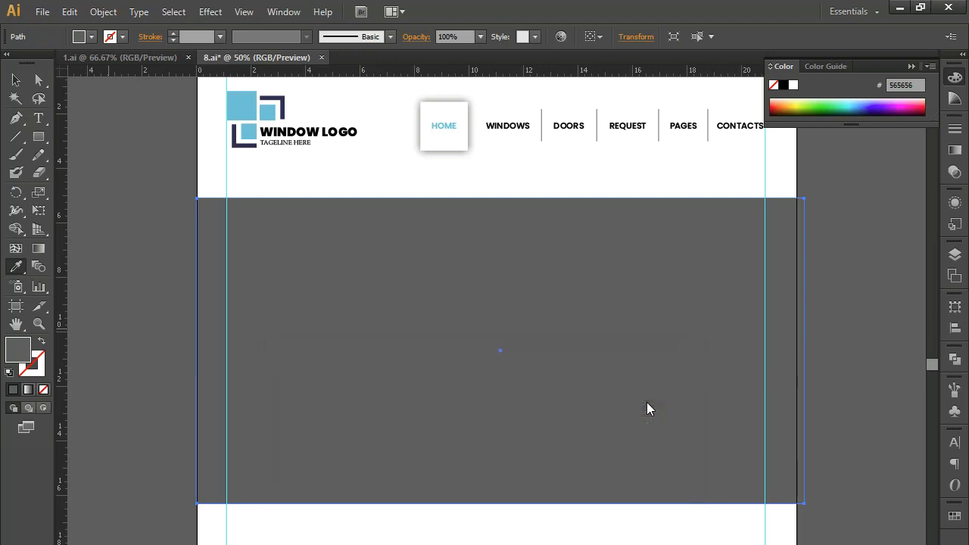
{"action": "left_click", "coordinate": [16, 81]}
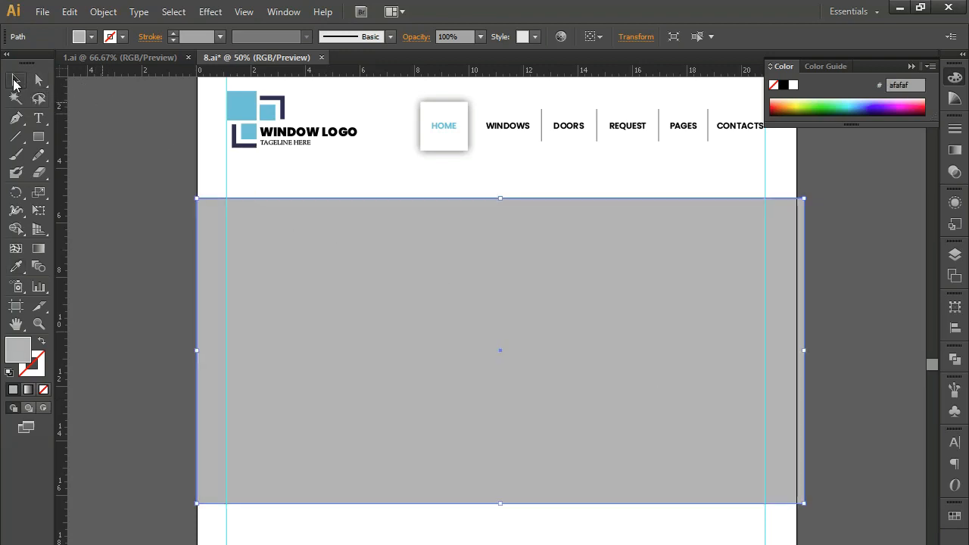
Send the banner rectangle behind the doctor image and the banner texts
{"action": "right_click", "coordinate": [355, 318]}
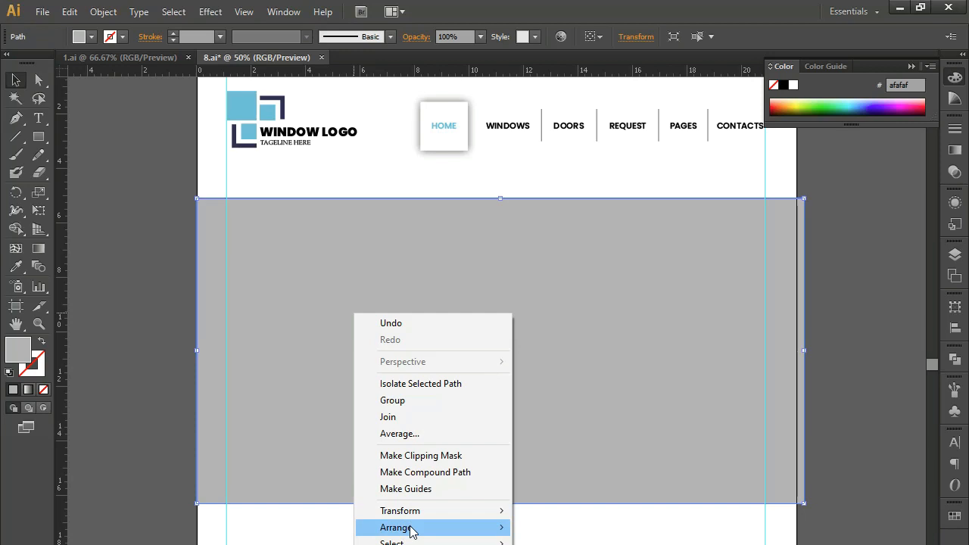
{"action": "mouse_move", "coordinate": [413, 530]}
{"action": "left_click", "coordinate": [562, 544]}
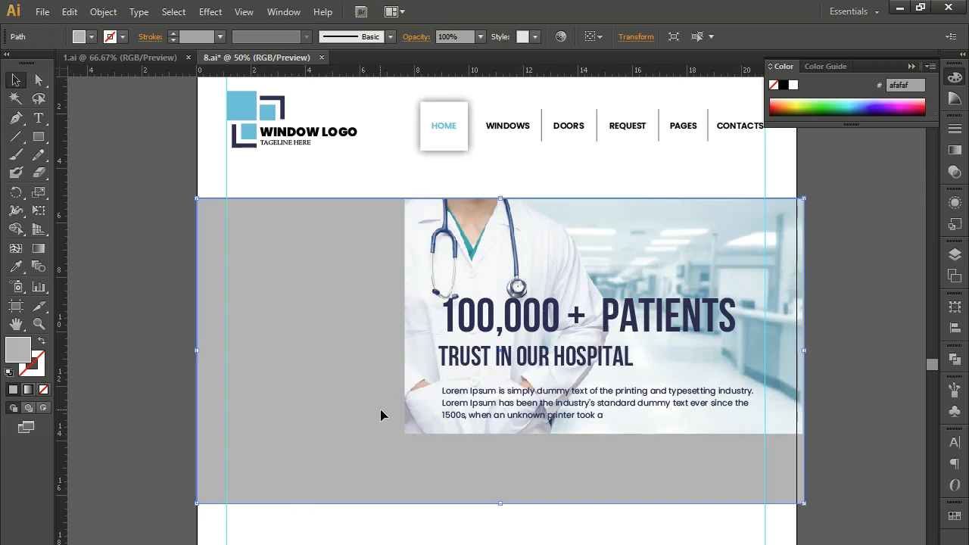
Sample the HOME text's light blue for the banner rectangle, and soften the fill to pale blue-grey c7e0e2
{"action": "left_click", "coordinate": [17, 267]}
{"action": "left_click", "coordinate": [442, 126]}
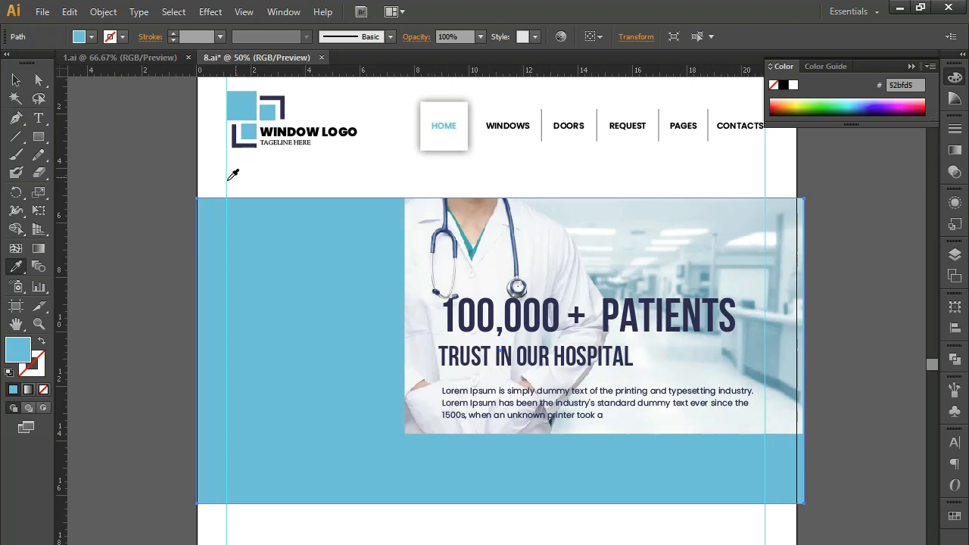
{"action": "double_click", "coordinate": [19, 350]}
{"action": "left_click_drag", "start_coordinate": [398, 430], "coordinate": [326, 401]}
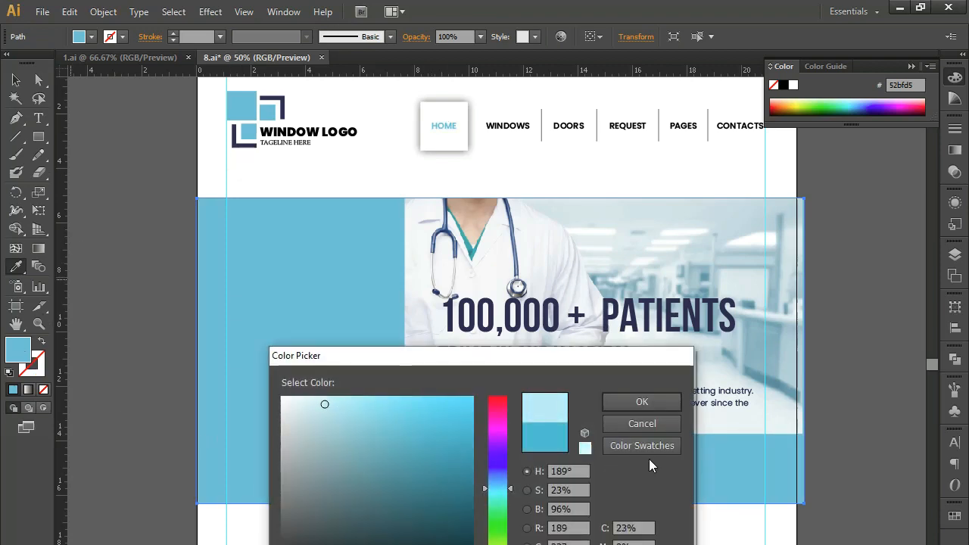
{"action": "left_click", "coordinate": [642, 402]}
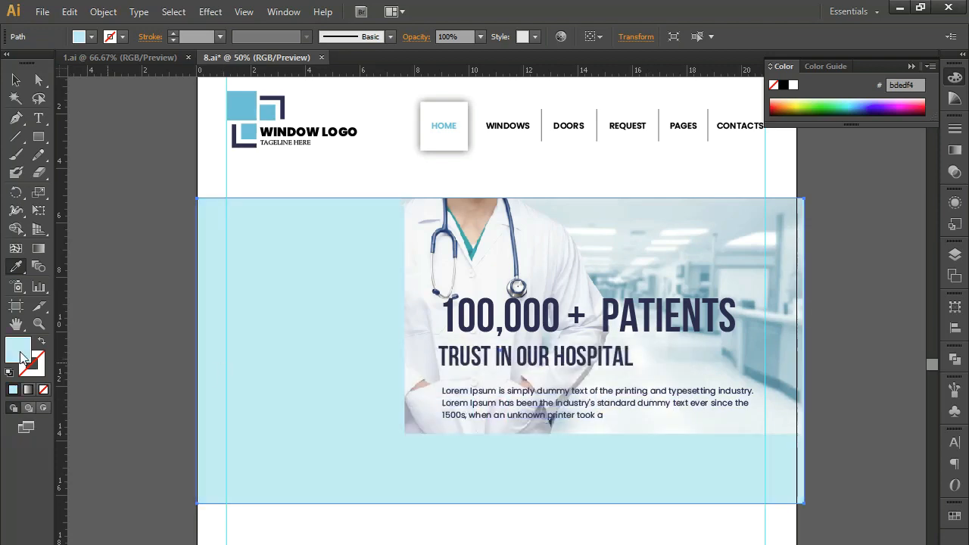
{"action": "double_click", "coordinate": [18, 351]}
{"action": "left_click_drag", "start_coordinate": [323, 408], "coordinate": [305, 417]}
{"action": "left_click", "coordinate": [631, 402]}
{"action": "key", "text": "v"}
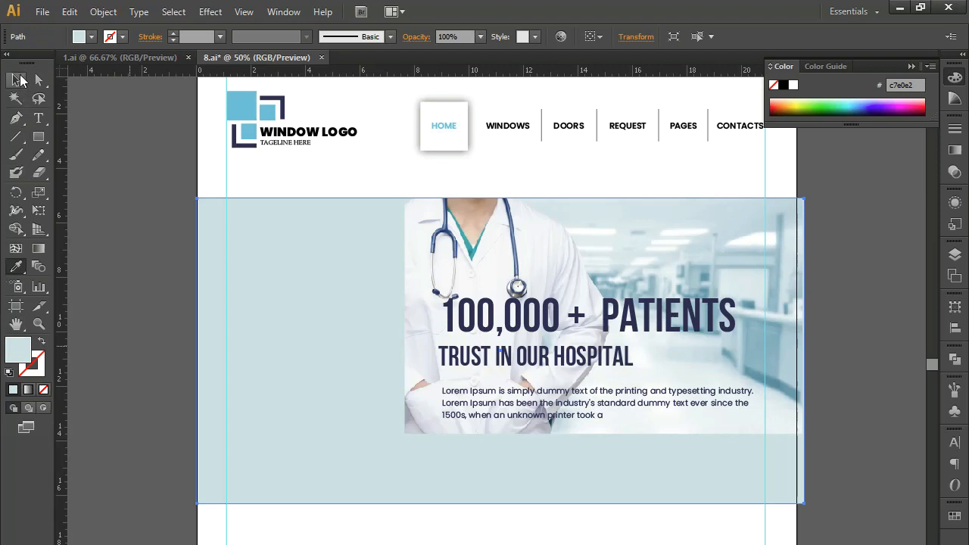
{"action": "left_click", "coordinate": [148, 475]}
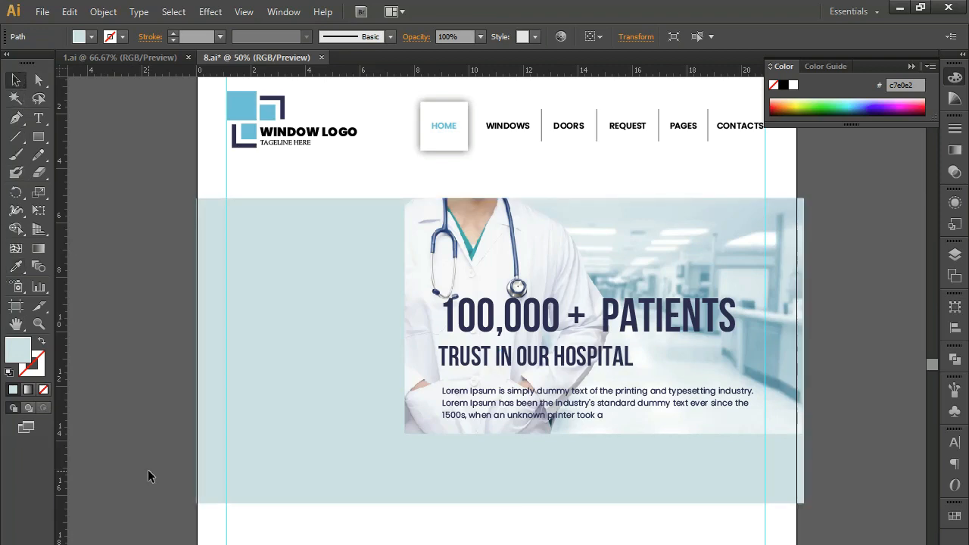
Shrink the doctor image slightly further toward its upper-right corner, exposing more of the pale rectangle
{"action": "left_click", "coordinate": [407, 431]}
{"action": "left_click_drag", "start_coordinate": [405, 435], "coordinate": [447, 409]}
{"action": "left_click", "coordinate": [846, 429]}
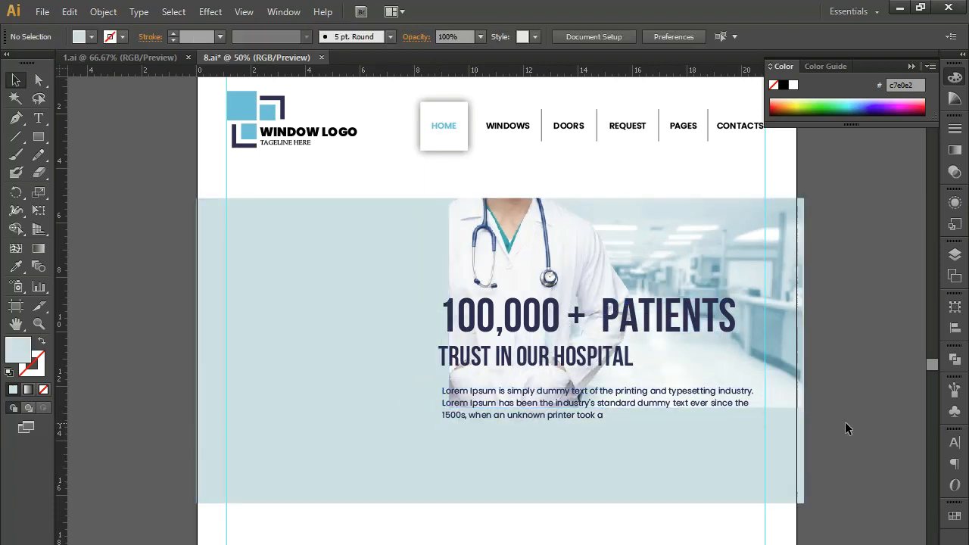
Extend the clipping frame of the doctor image downward inside its clip group so more of the photo shows
{"action": "left_click", "coordinate": [751, 364]}
{"action": "double_click", "coordinate": [760, 381]}
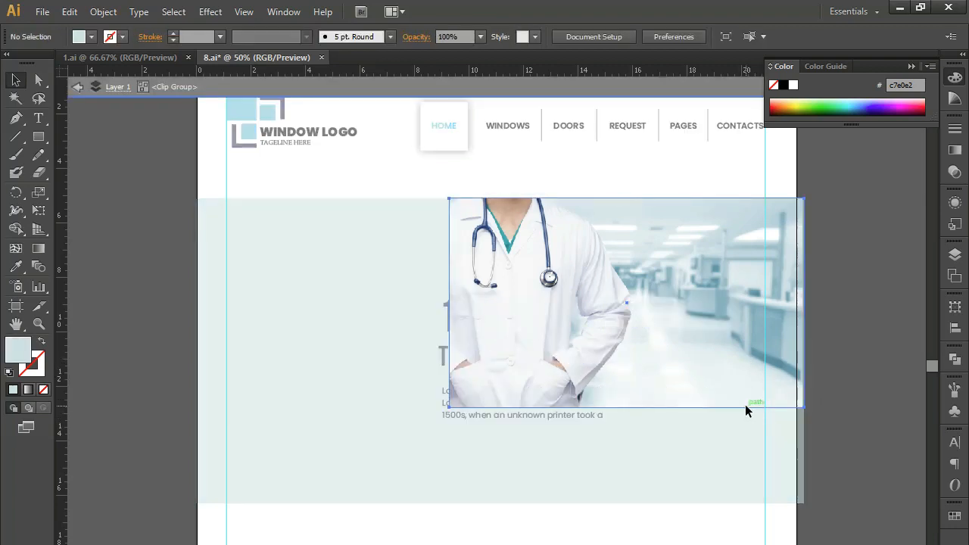
{"action": "left_click", "coordinate": [745, 404]}
{"action": "left_click_drag", "start_coordinate": [627, 408], "coordinate": [627, 452]}
{"action": "double_click", "coordinate": [846, 417]}
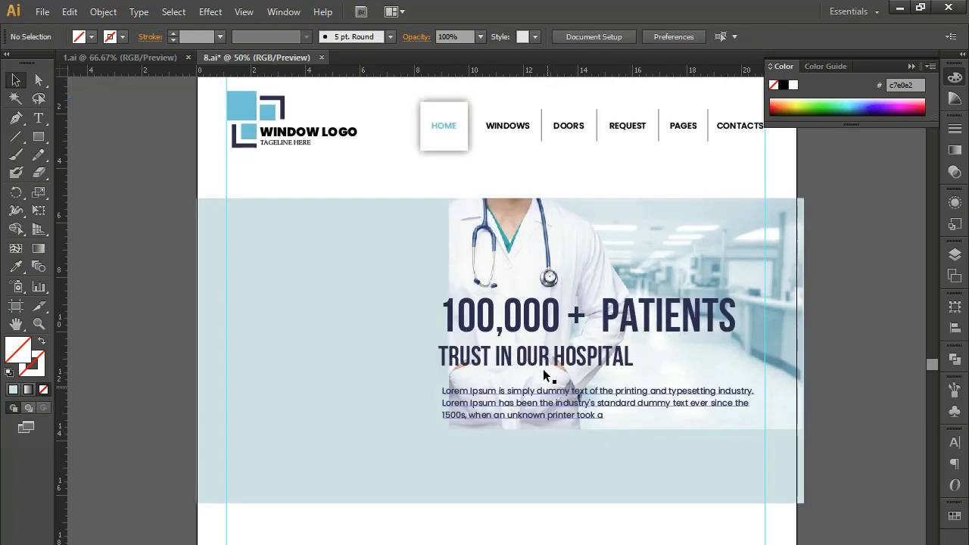
Move the two-line heading and the Lorem Ipsum paragraph together to the left, onto the pale banner area
{"action": "left_click", "coordinate": [551, 322]}
{"action": "left_click", "coordinate": [546, 415], "text": "shift"}
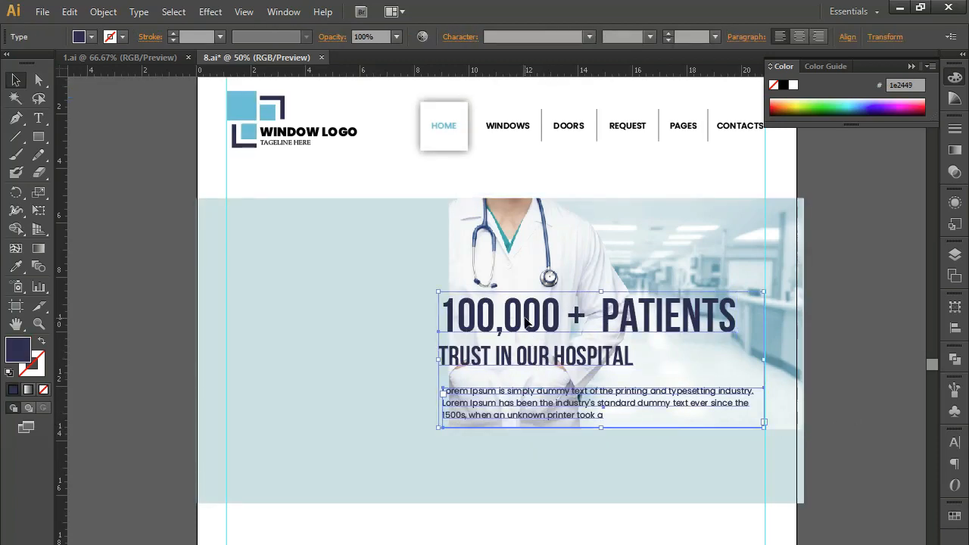
{"action": "left_click_drag", "start_coordinate": [523, 325], "coordinate": [348, 318]}
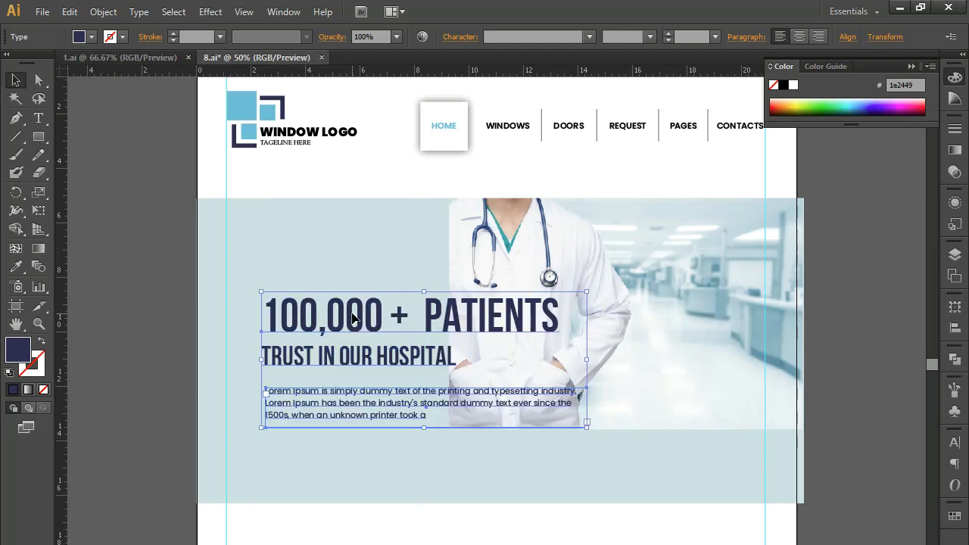
Add a separate text numeral 1 just left of the 100,000 + PATIENTS heading
{"action": "key", "text": "ctrl+shift+a"}
{"action": "left_click", "coordinate": [38, 119]}
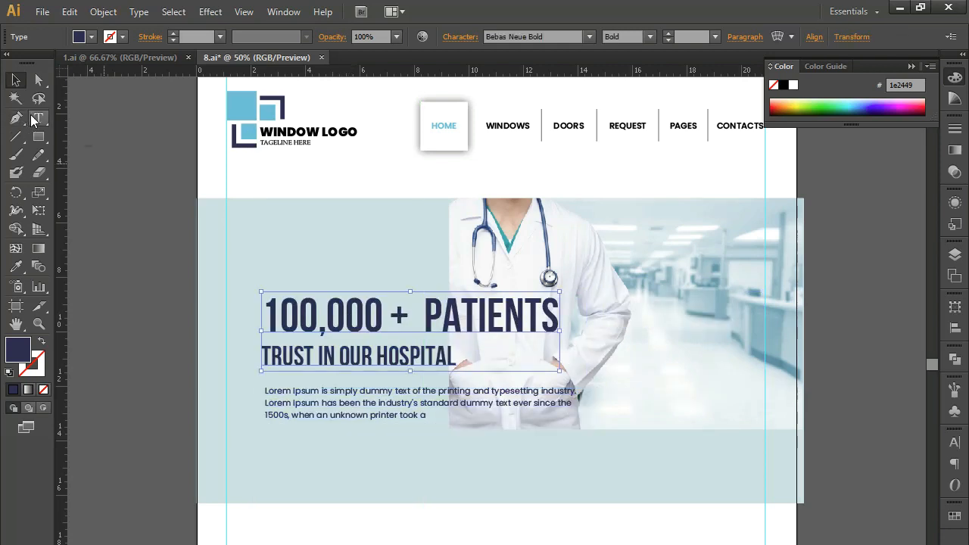
{"action": "left_click", "coordinate": [229, 316]}
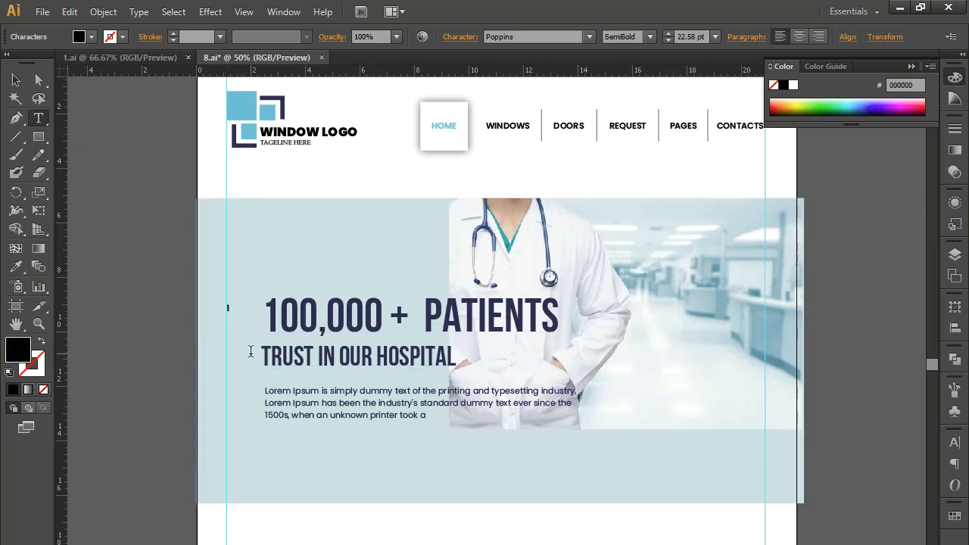
{"action": "left_click", "coordinate": [16, 80]}
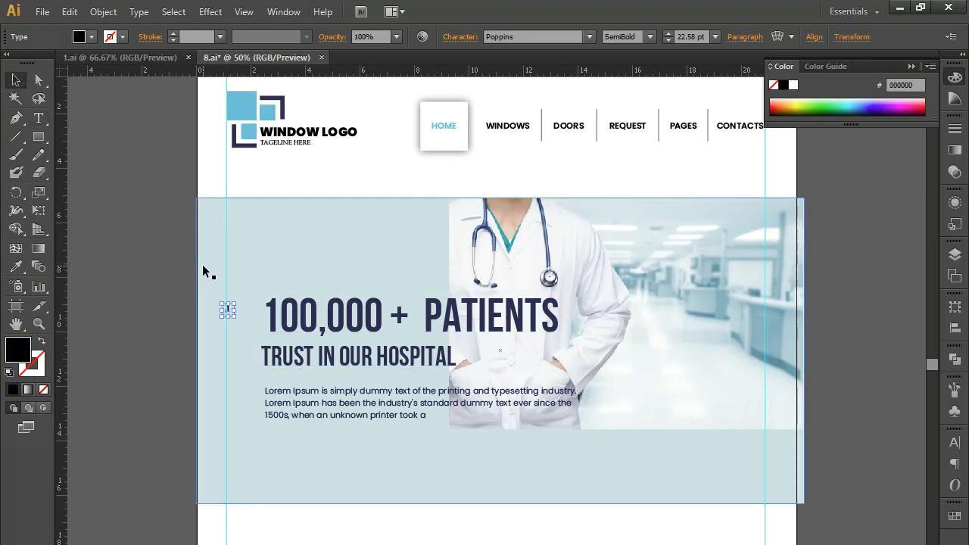
Colour the numeral 1 light blue 52bfd5 by sampling the HOME navigation text
{"action": "key", "text": "ctrl+plus"}
{"action": "left_click_drag", "start_coordinate": [249, 330], "coordinate": [324, 298]}
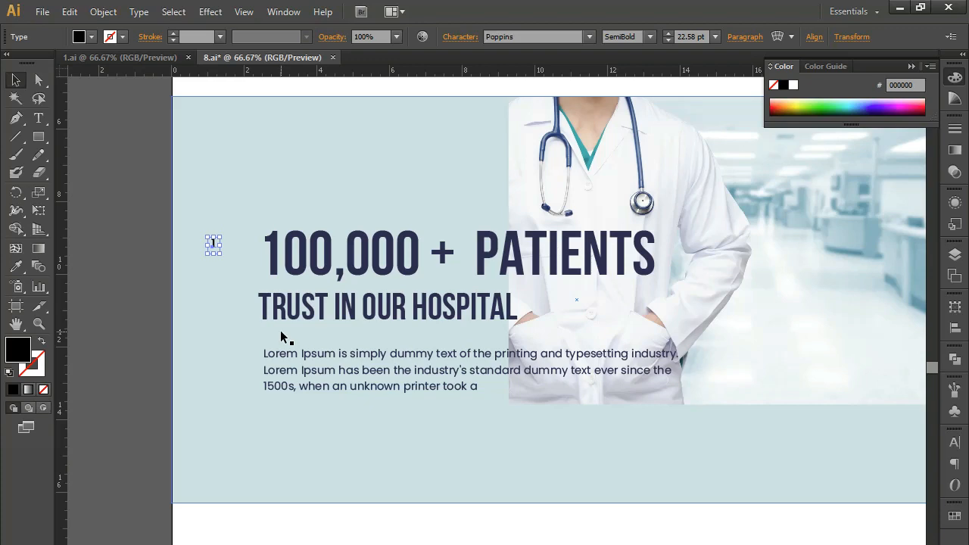
{"action": "key", "text": "i"}
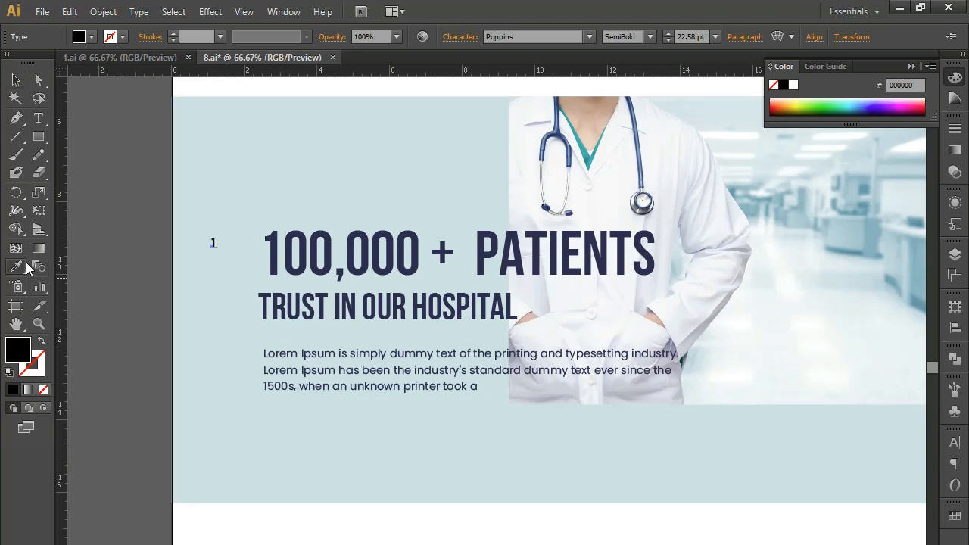
{"action": "scroll", "coordinate": [418, 184], "scroll_direction": "up", "scroll_amount": 5}
{"action": "left_click", "coordinate": [458, 193]}
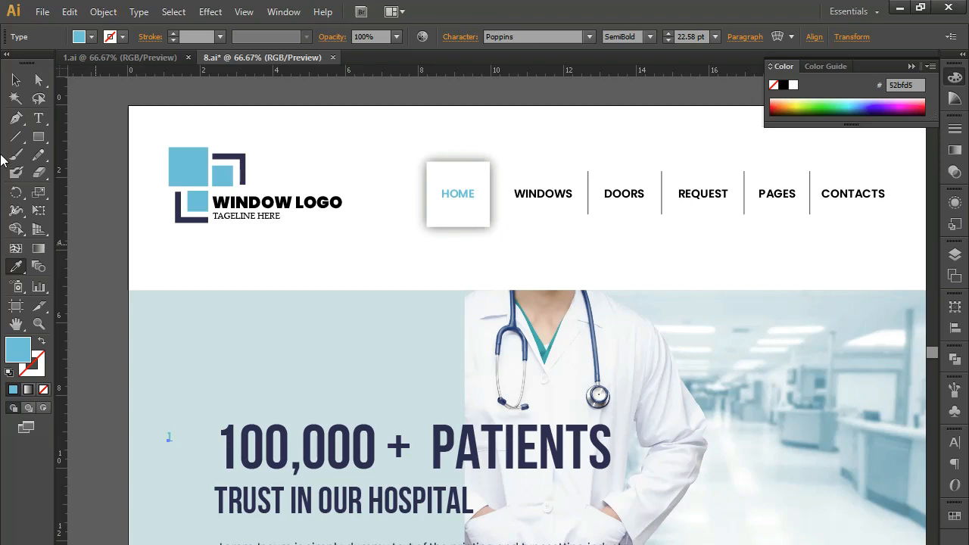
{"action": "left_click", "coordinate": [15, 79]}
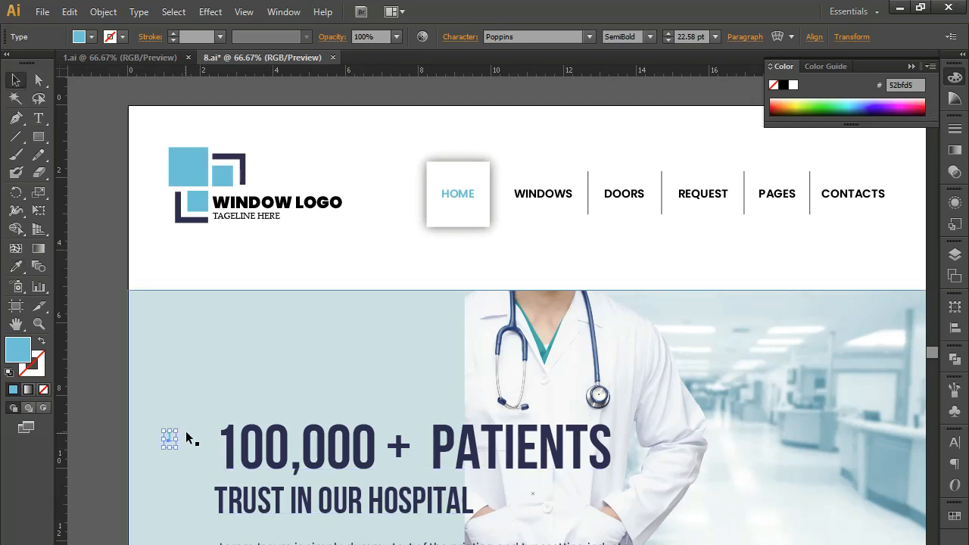
{"action": "left_click", "coordinate": [114, 436]}
Draw a small square over the numeral 1 and fill it with white ffffff
{"action": "left_click_drag", "start_coordinate": [105, 431], "coordinate": [159, 345]}
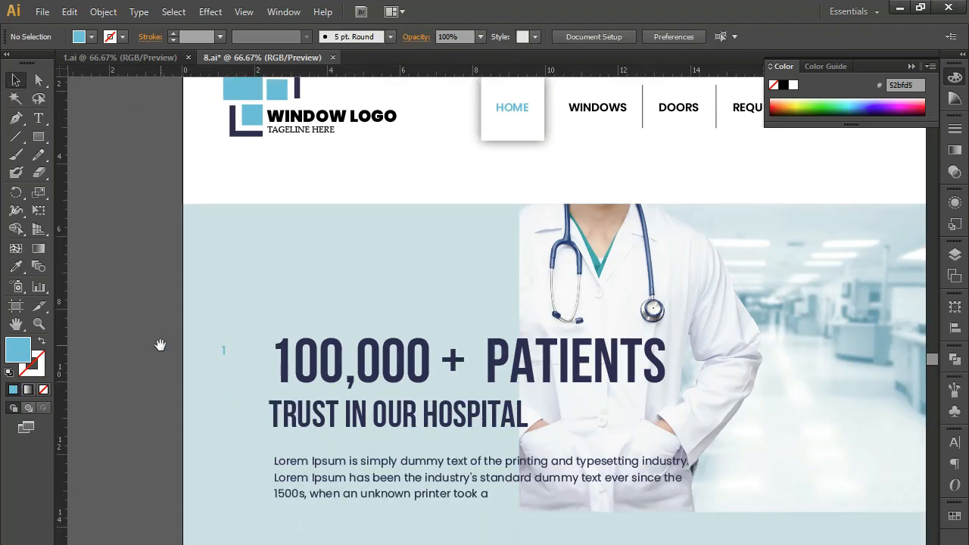
{"action": "key", "text": "ctrl+plus"}
{"action": "left_click_drag", "start_coordinate": [206, 405], "coordinate": [339, 361]}
{"action": "left_click", "coordinate": [45, 137]}
{"action": "mouse_move", "coordinate": [148, 261]}
{"action": "left_mouse_down"}
{"action": "mouse_move", "coordinate": [167, 290]}
{"action": "mouse_move", "coordinate": [197, 308]}
{"action": "left_mouse_up"}
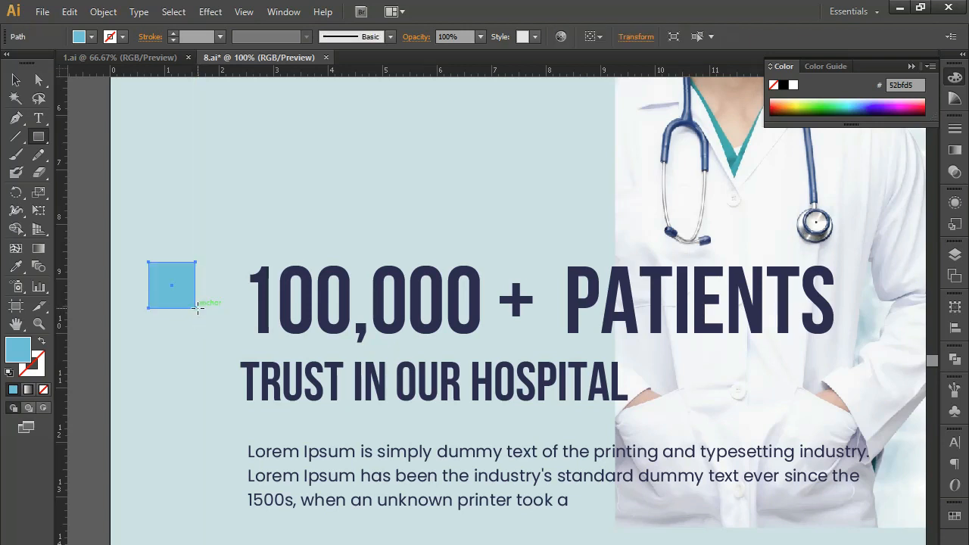
{"action": "left_click", "coordinate": [16, 266]}
{"action": "left_click", "coordinate": [97, 337]}
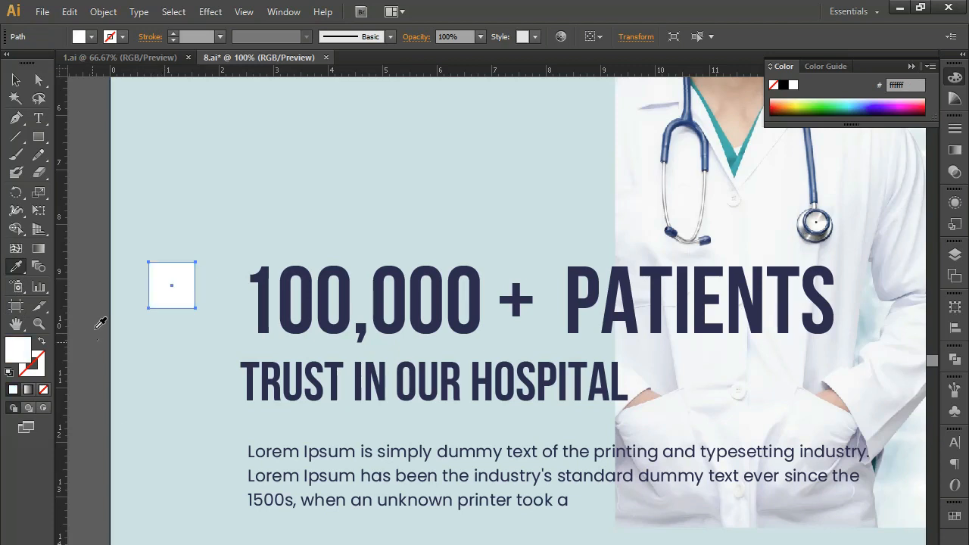
Cut the white square and paste it directly behind the numeral 1
{"action": "left_click", "coordinate": [16, 80]}
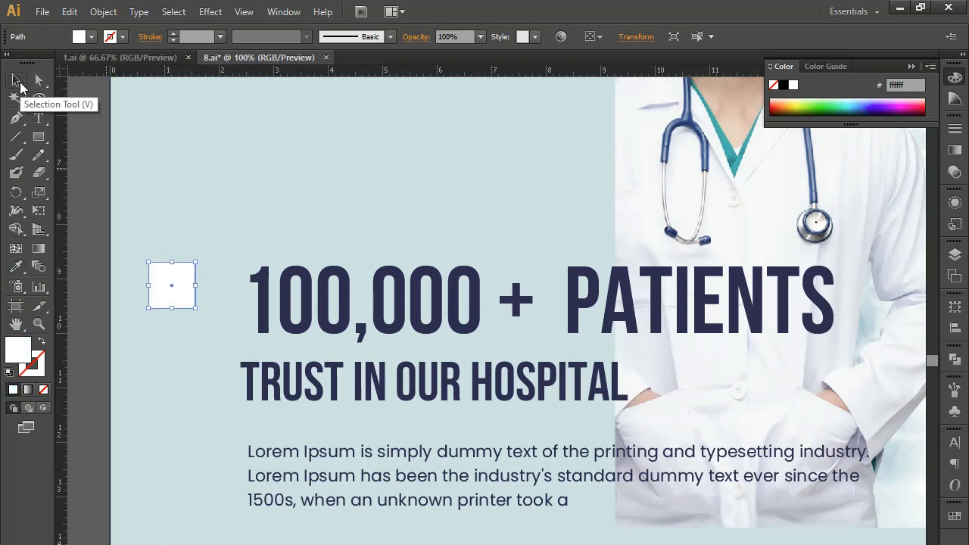
{"action": "key", "text": "Delete"}
{"action": "left_click", "coordinate": [173, 286]}
{"action": "key", "text": "ctrl+v"}
{"action": "key", "text": "ctrl+z"}
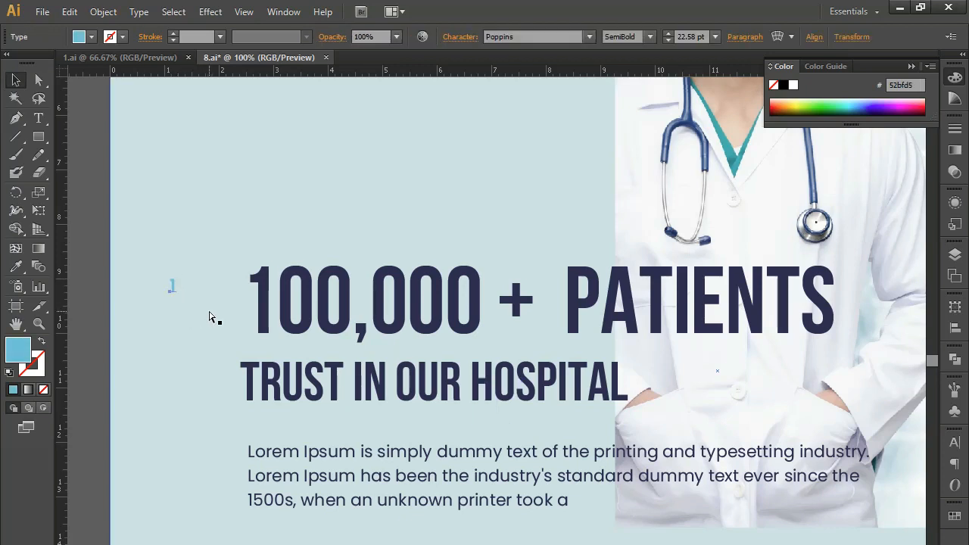
{"action": "key", "text": "ctrl+b"}
{"action": "left_click", "coordinate": [90, 261]}
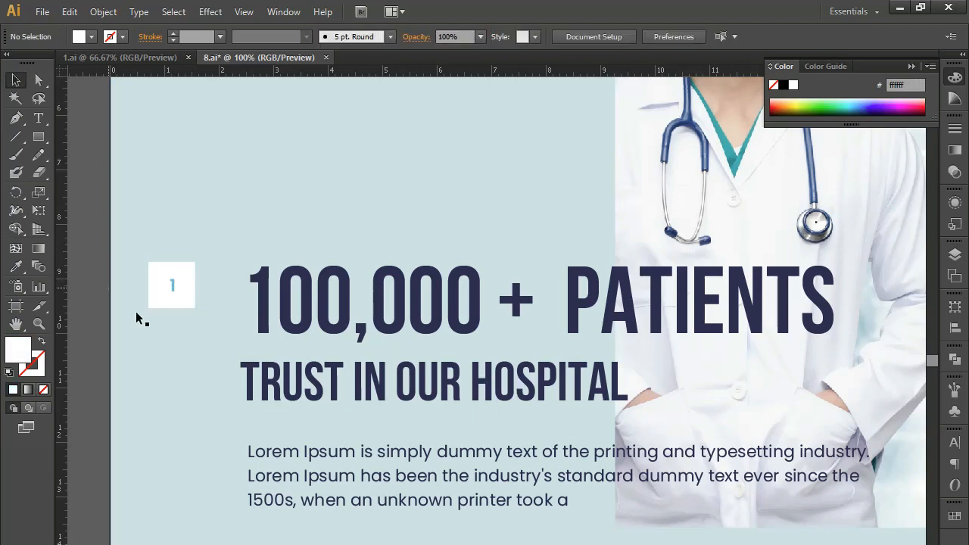
Nudge the numeral 1 slightly left in its square, and place a copy below it changed to 2
{"action": "left_click", "coordinate": [172, 294]}
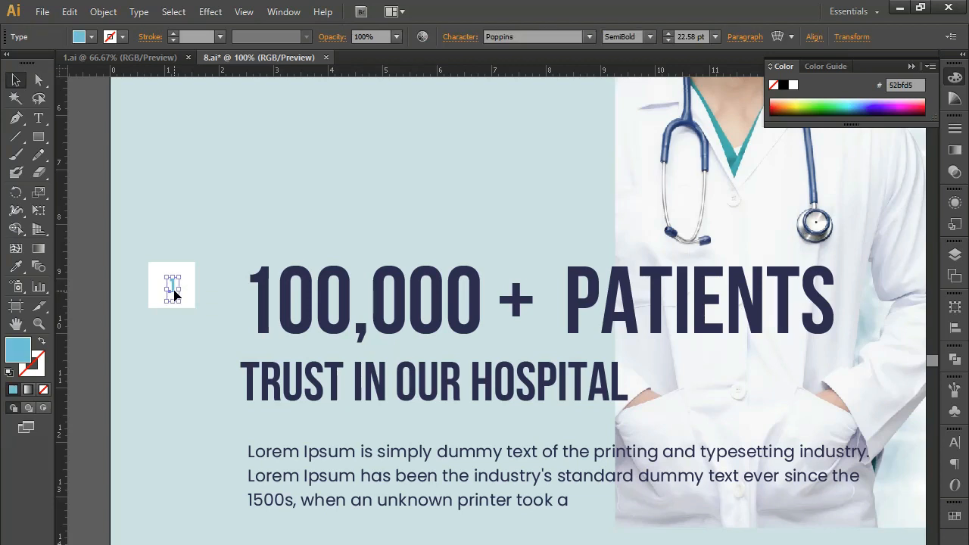
{"action": "key", "text": "Left"}
{"action": "left_click_drag", "start_coordinate": [176, 294], "coordinate": [174, 353]}
{"action": "key", "text": "t"}
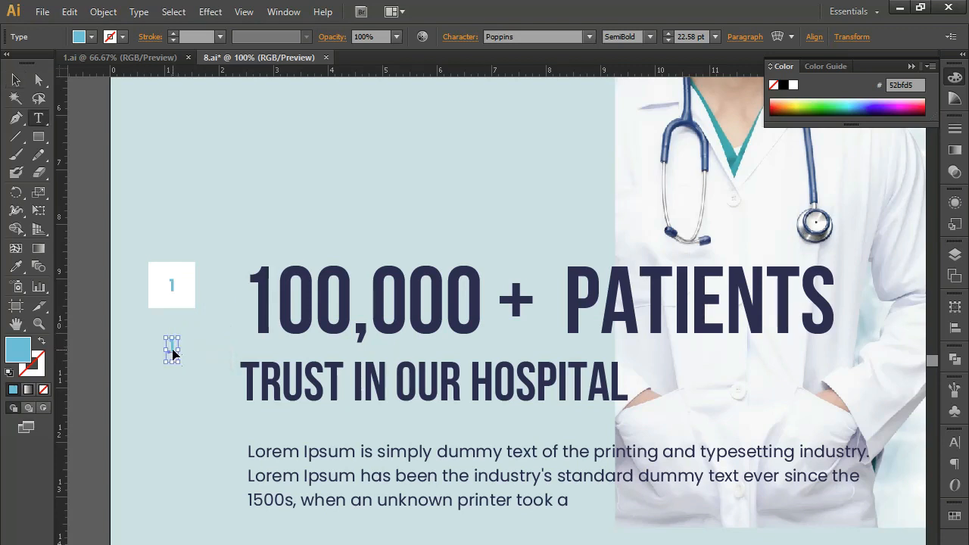
{"action": "double_click", "coordinate": [173, 350]}
{"action": "type", "text": "2"}
{"action": "left_click", "coordinate": [16, 80]}
Save the heading's navy colour as a new RGB process swatch, R=30 G=36 B=73
{"action": "left_click", "coordinate": [325, 324]}
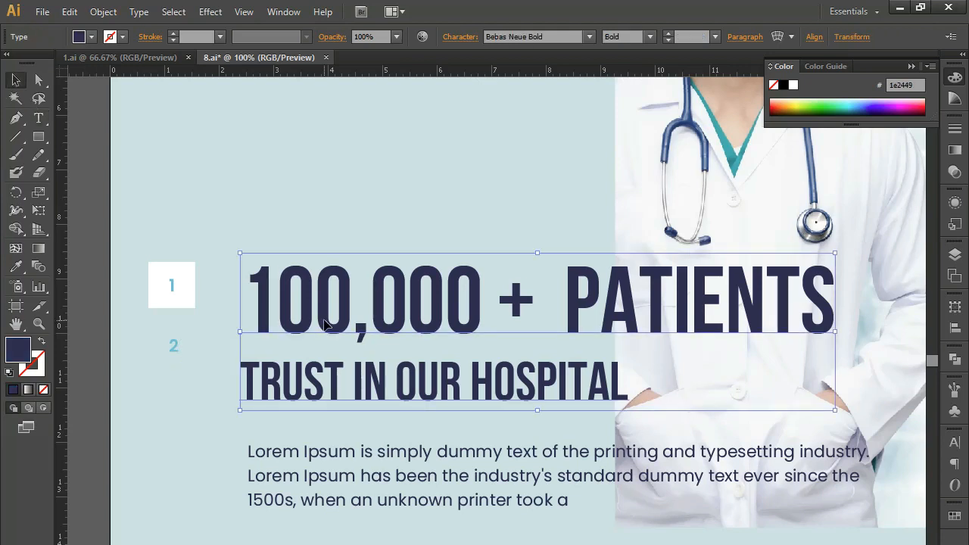
{"action": "left_click", "coordinate": [955, 518]}
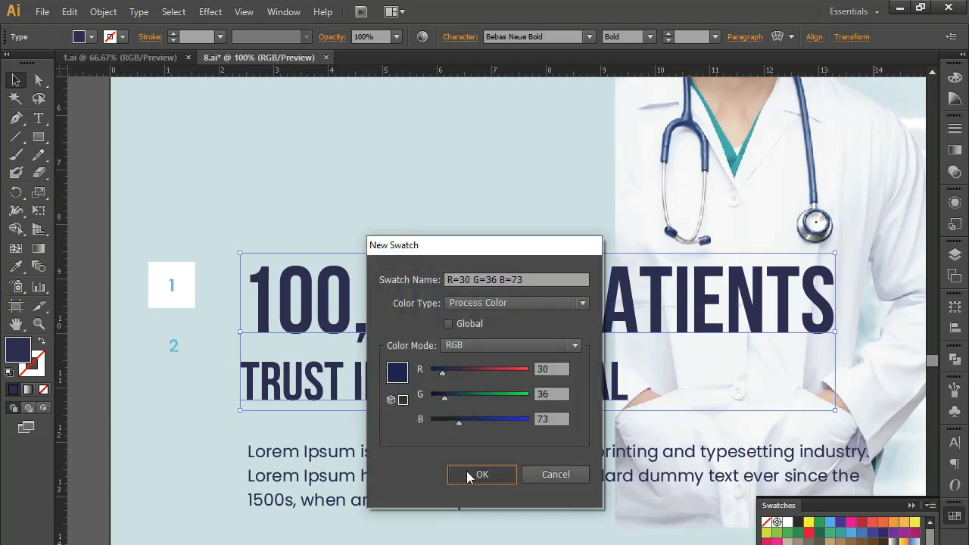
{"action": "left_click", "coordinate": [467, 473]}
{"action": "left_click", "coordinate": [914, 506]}
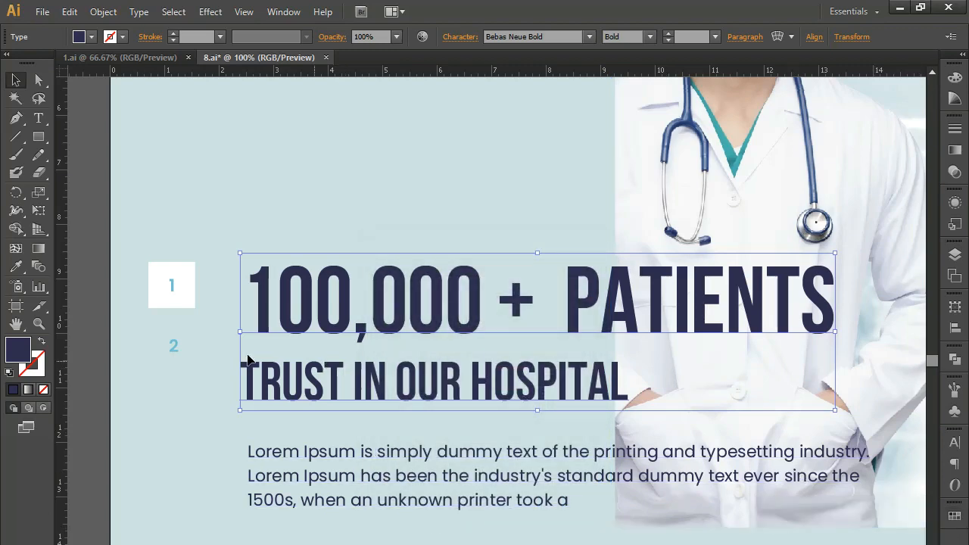
Recolour the numeral 2 navy by sampling the banner paragraph's text colour
{"action": "left_click", "coordinate": [174, 349]}
{"action": "left_click", "coordinate": [16, 267]}
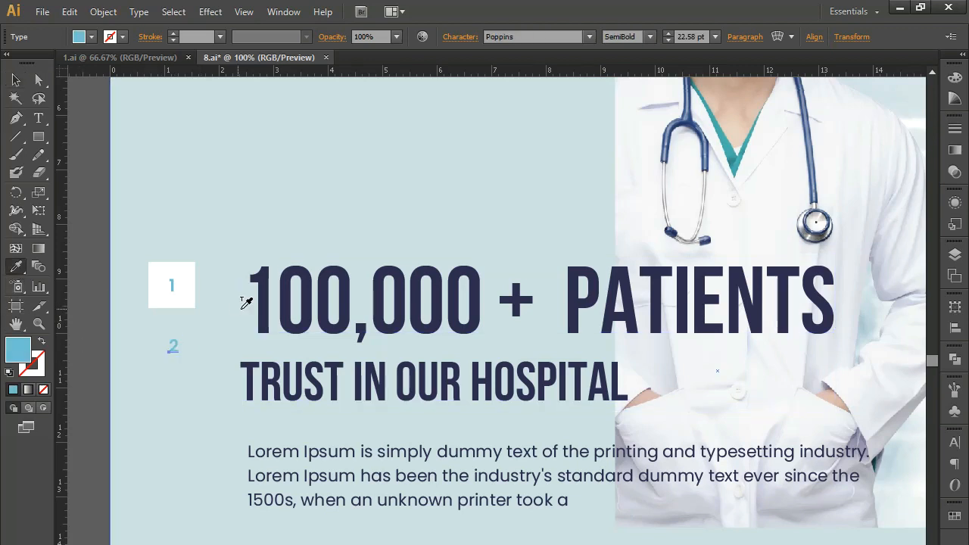
{"action": "left_click", "coordinate": [954, 516]}
{"action": "left_click", "coordinate": [580, 454]}
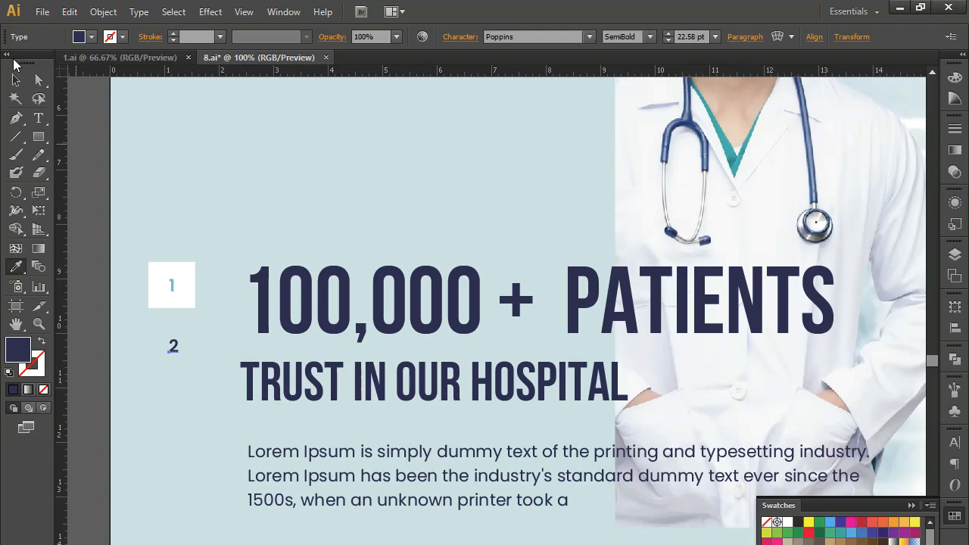
Duplicate the navy numeral 2 directly below it and change the copy to 3
{"action": "left_click", "coordinate": [16, 84]}
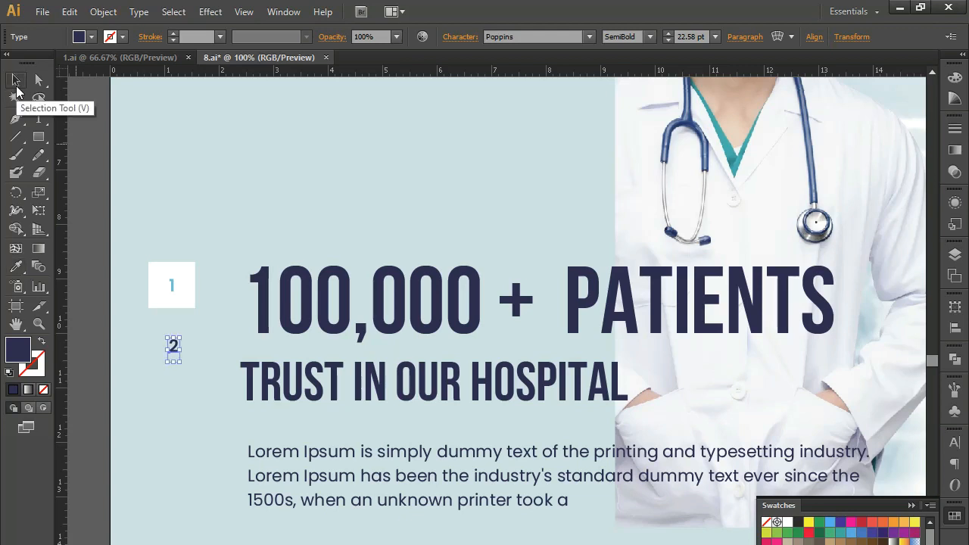
{"action": "left_click_drag", "start_coordinate": [174, 350], "coordinate": [179, 403]}
{"action": "key", "text": "t"}
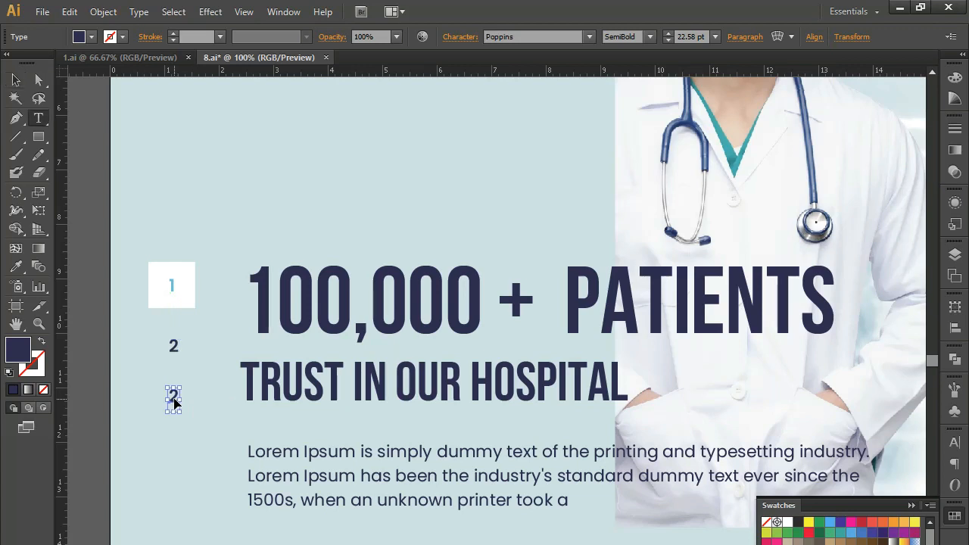
{"action": "double_click", "coordinate": [175, 403]}
{"action": "type", "text": "3"}
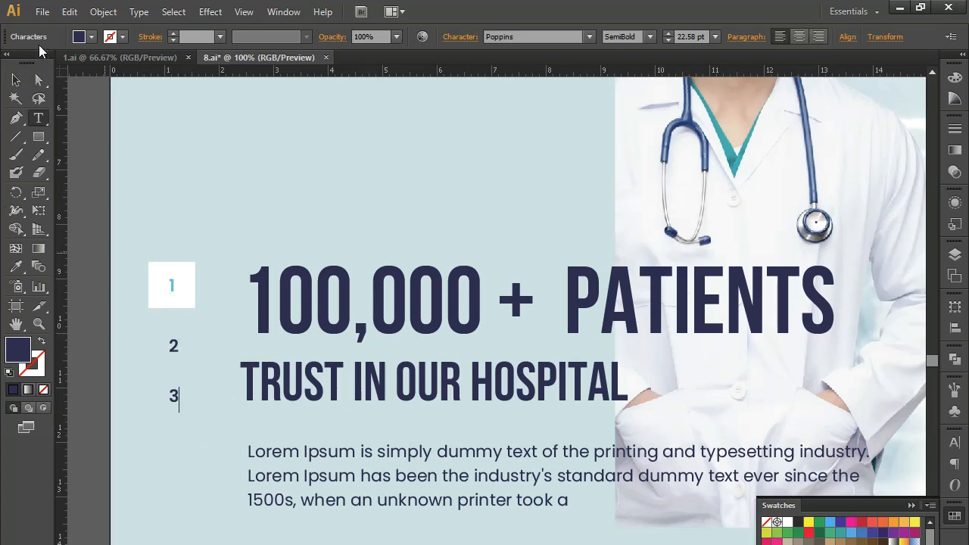
{"action": "left_click", "coordinate": [16, 80]}
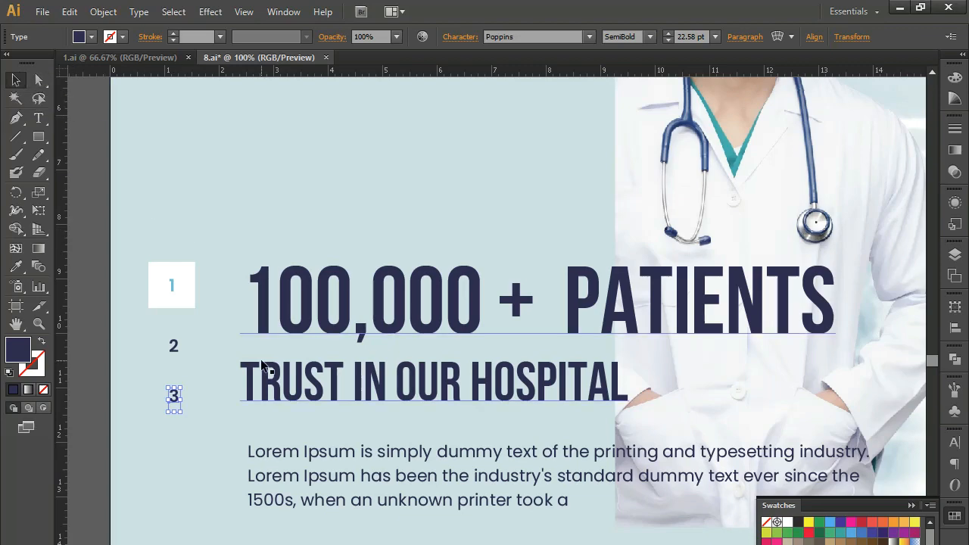
{"action": "left_click", "coordinate": [83, 258]}
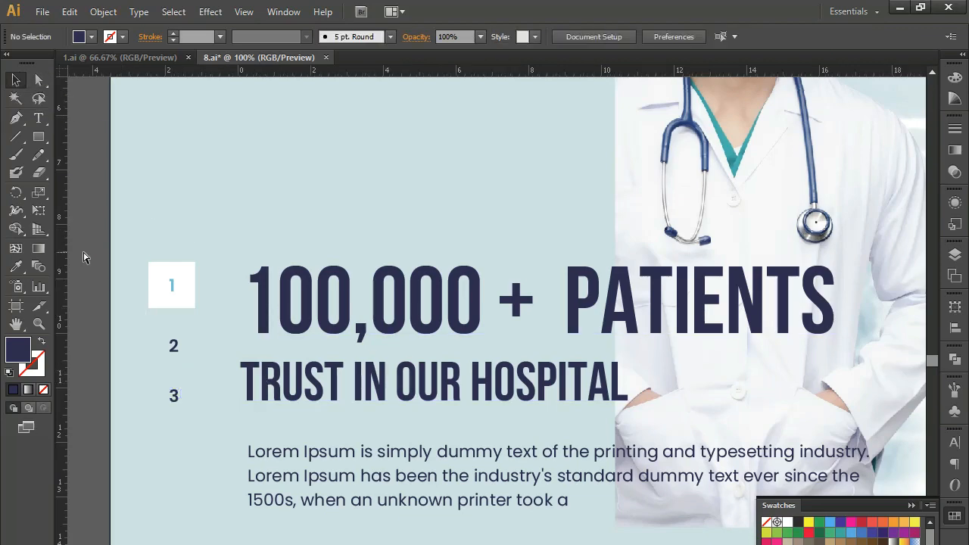
Move the Lorem Ipsum paragraph well down, away from the banner heading
{"action": "key", "text": "ctrl+minus"}
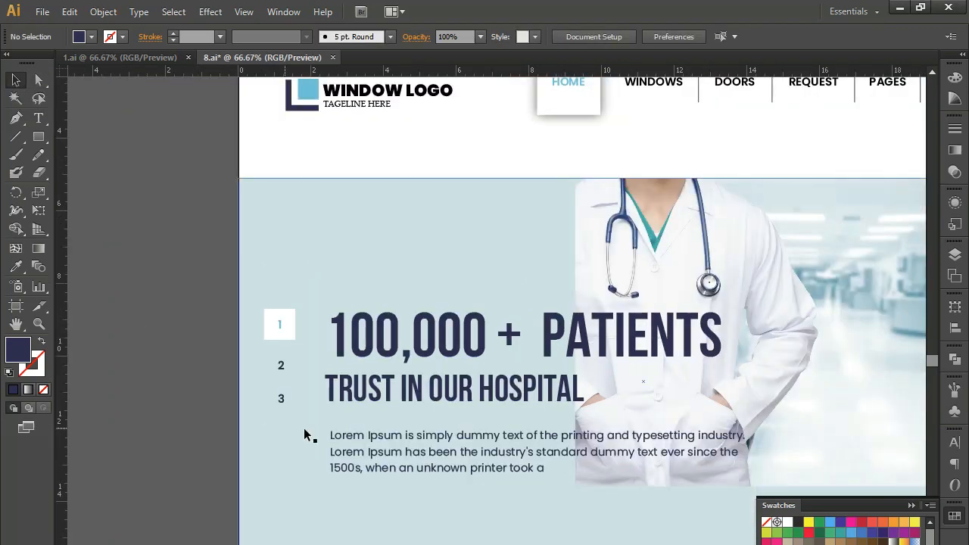
{"action": "left_click", "coordinate": [454, 463]}
{"action": "left_click_drag", "start_coordinate": [455, 447], "coordinate": [460, 544]}
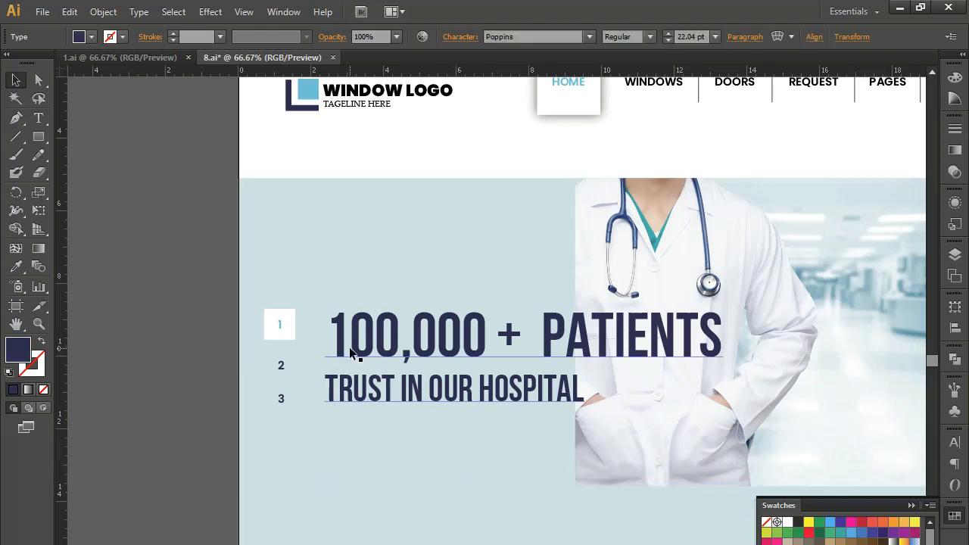
Replace the banner heading with "LOOKING FOR WINDOWS & DOORS?" set over three lines
{"action": "left_click", "coordinate": [394, 358]}
{"action": "triple_click", "coordinate": [395, 358]}
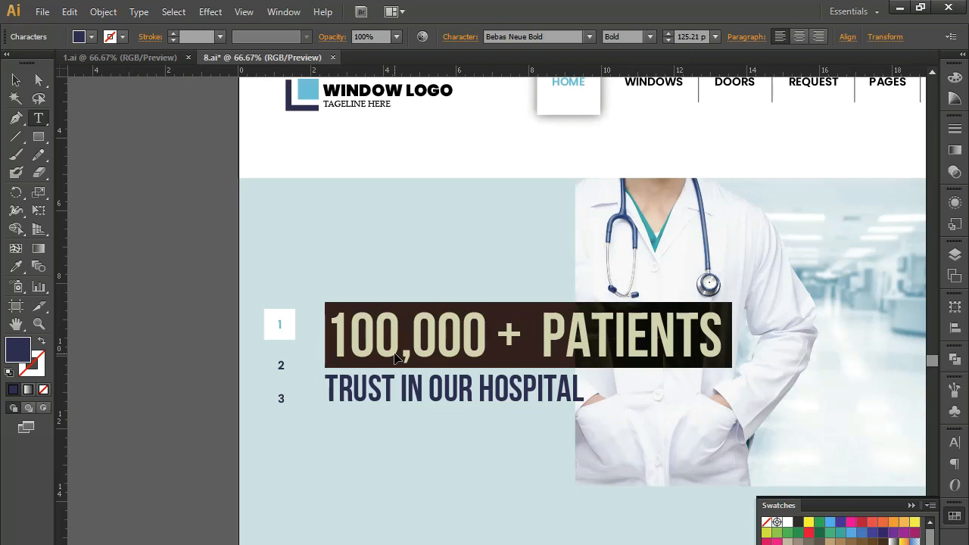
{"action": "key", "text": "BackSpace"}
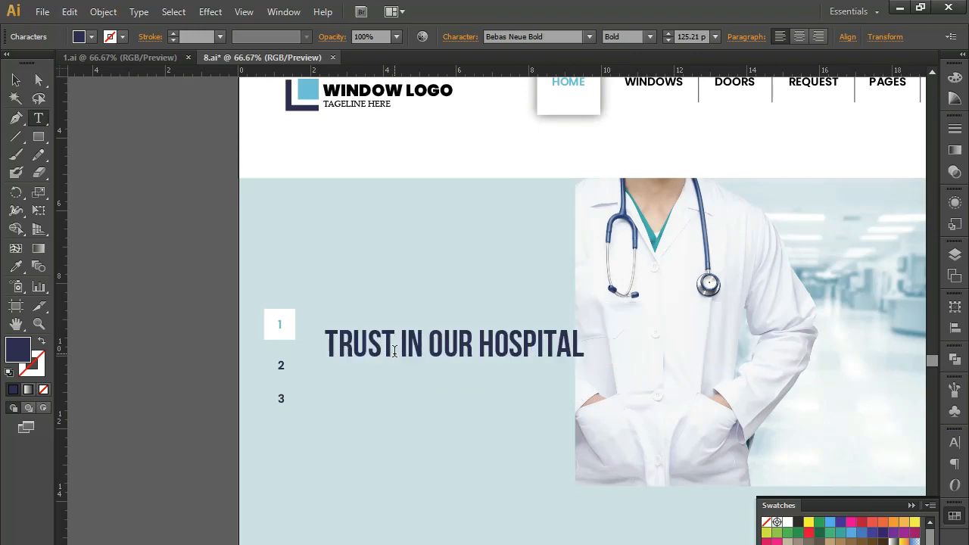
{"action": "key", "text": "Delete"}
{"action": "triple_click", "coordinate": [394, 351]}
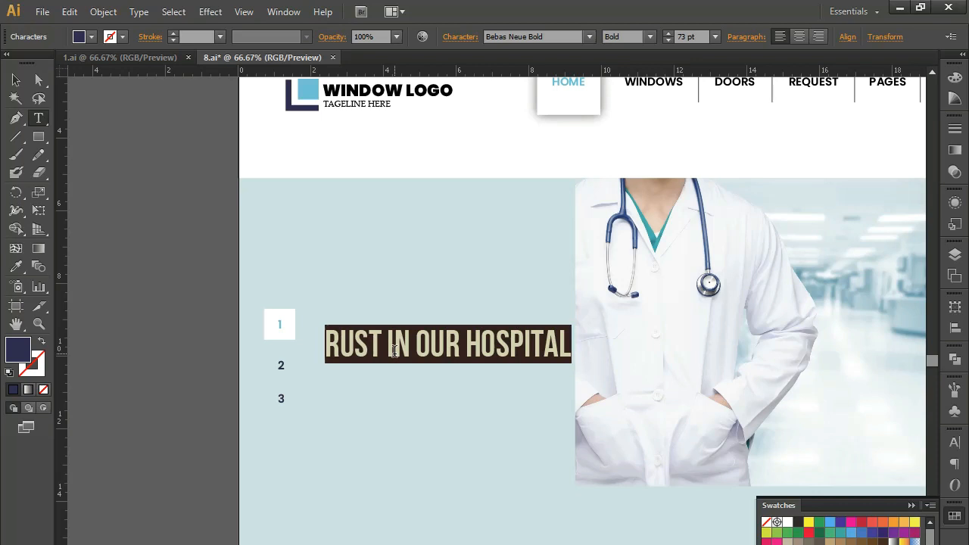
{"action": "type", "text": "LOOKI"}
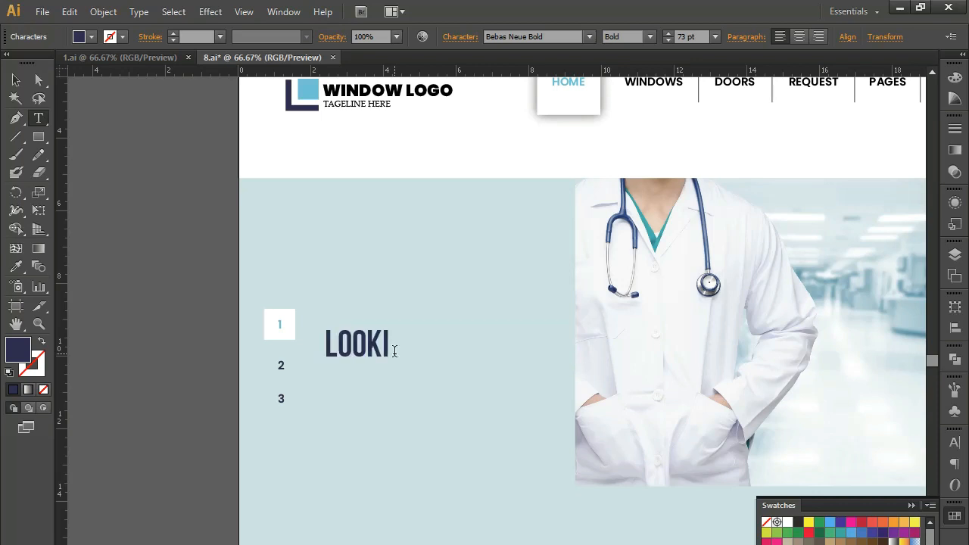
{"action": "type", "text": "NG FOR"}
{"action": "key", "text": "Return"}
{"action": "type", "text": "WI"}
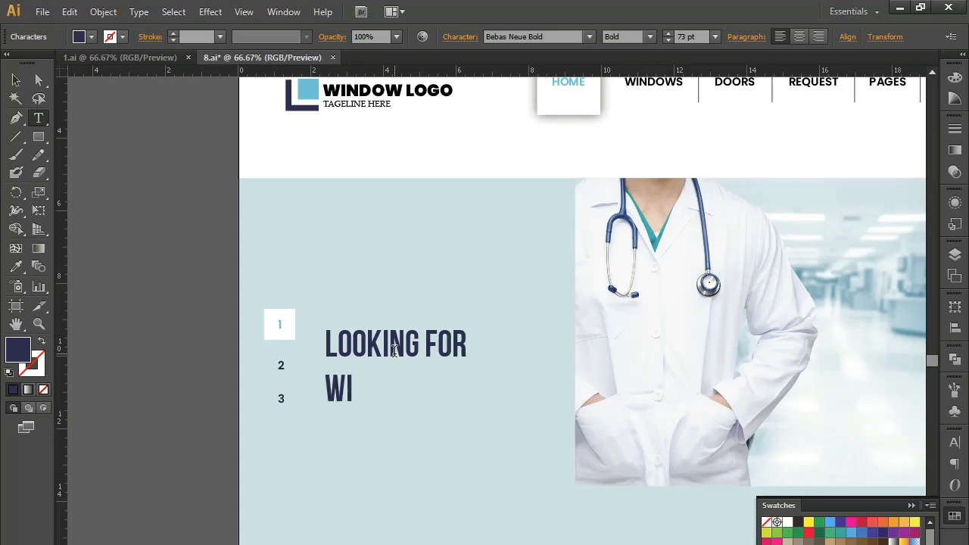
{"action": "type", "text": "NDOWS & "}
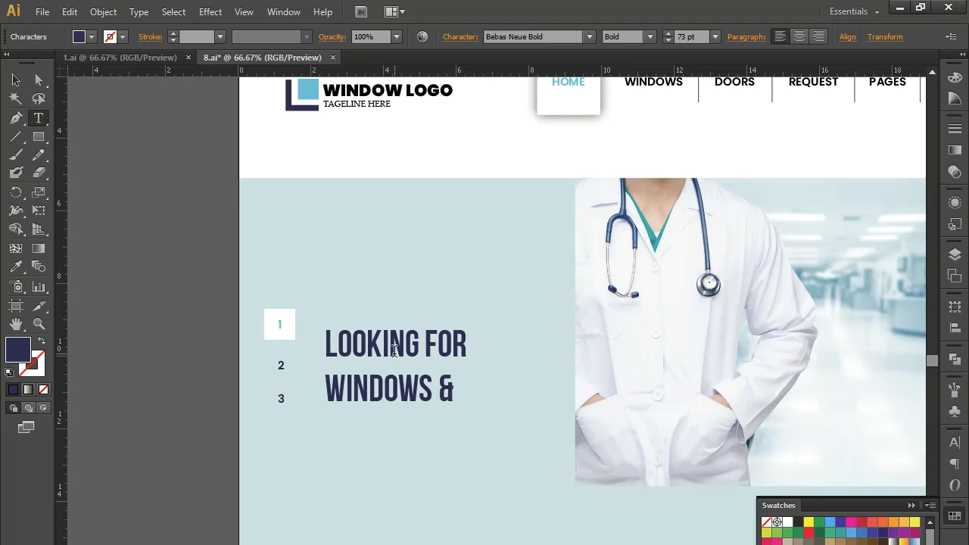
{"action": "type", "text": "DO"}
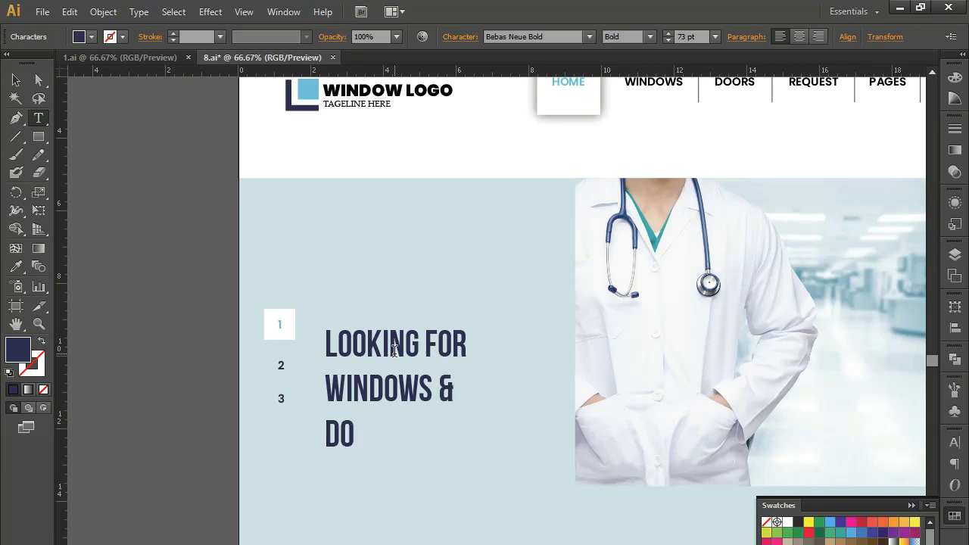
{"action": "type", "text": "ORS?"}
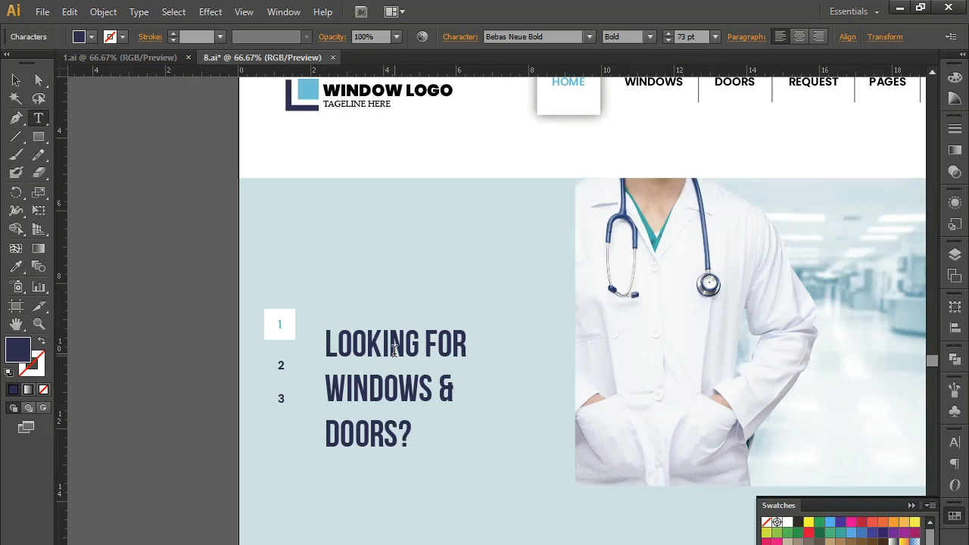
Move the new headline up in the banner and scale it up proportionally to about 82 pt
{"action": "left_click", "coordinate": [16, 79]}
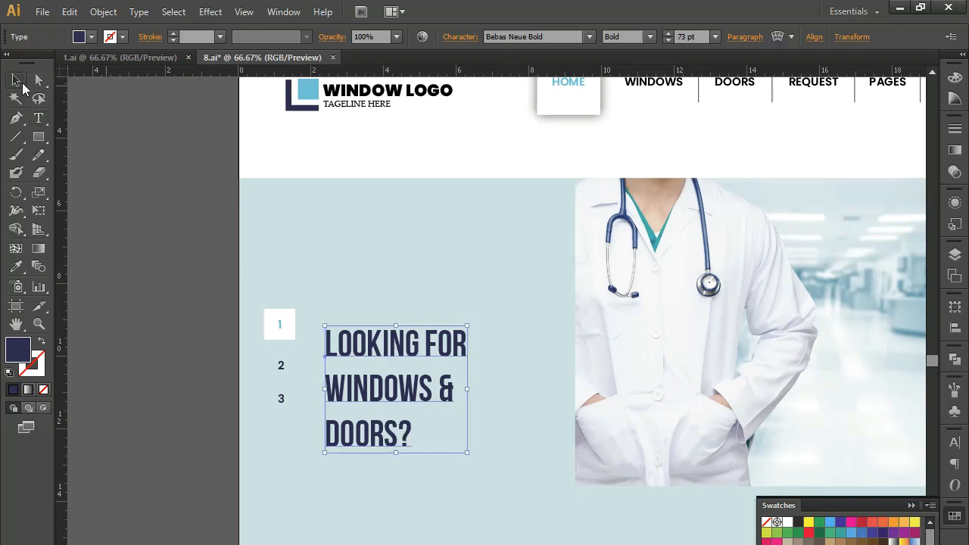
{"action": "left_click_drag", "start_coordinate": [387, 342], "coordinate": [386, 300]}
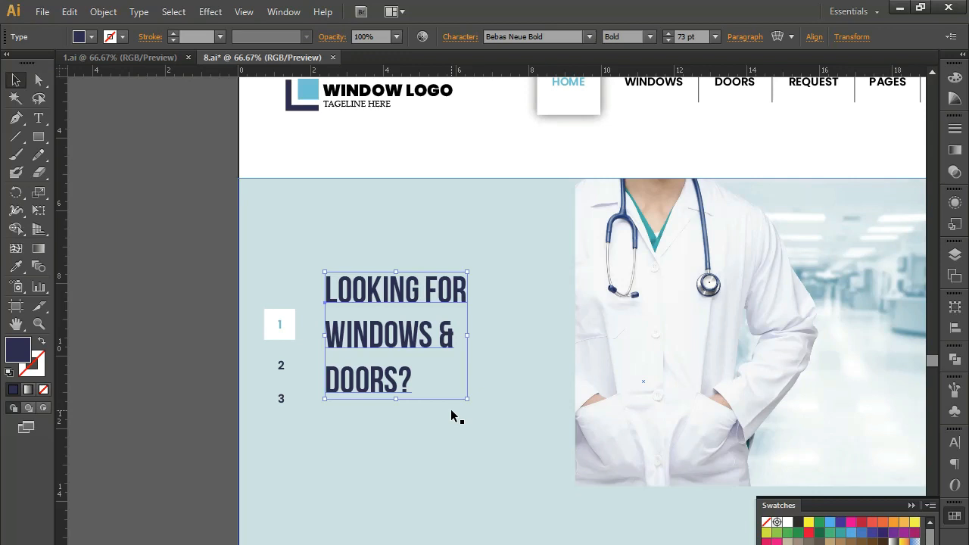
{"action": "left_click", "coordinate": [465, 394], "text": "shift"}
{"action": "left_click", "coordinate": [432, 340], "text": "shift"}
{"action": "left_click", "coordinate": [463, 380], "text": "shift"}
{"action": "left_click", "coordinate": [432, 343], "text": "shift"}
{"action": "left_click_drag", "start_coordinate": [466, 398], "coordinate": [488, 416]}
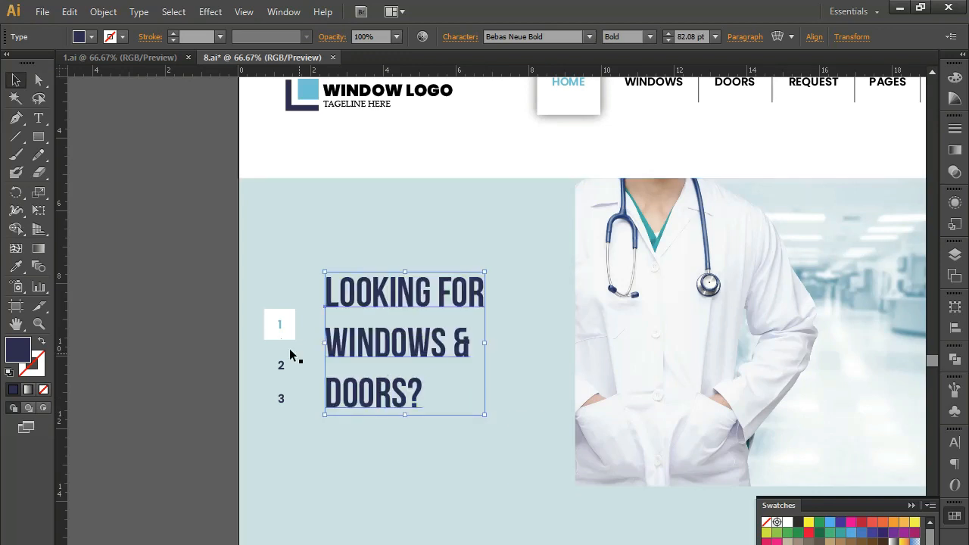
Add the line "TRUST AND RECOMMEND" above the headline and colour it with the light blue sampled from numeral 1
{"action": "left_click", "coordinate": [190, 280]}
{"action": "key", "text": "t"}
{"action": "left_click", "coordinate": [331, 231]}
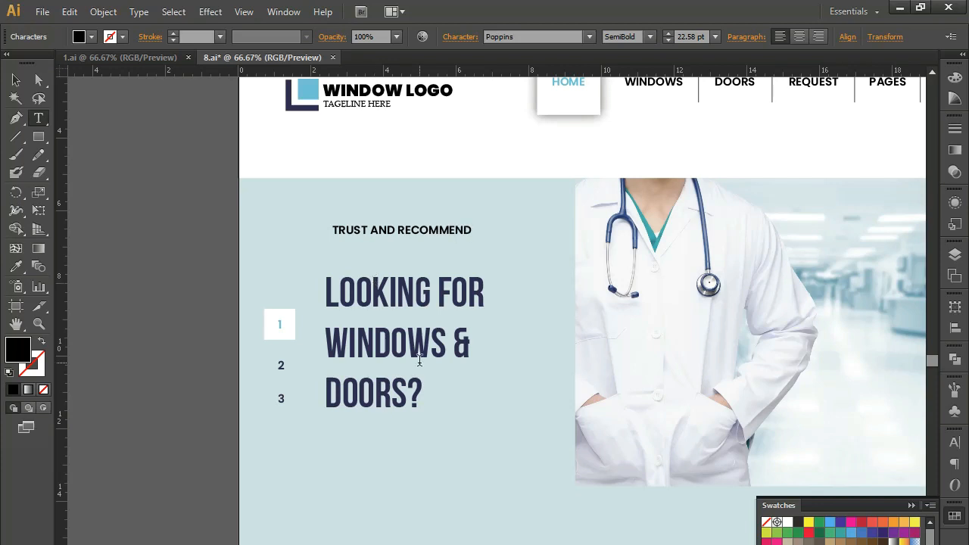
{"action": "left_click", "coordinate": [16, 81]}
{"action": "left_click", "coordinate": [16, 266]}
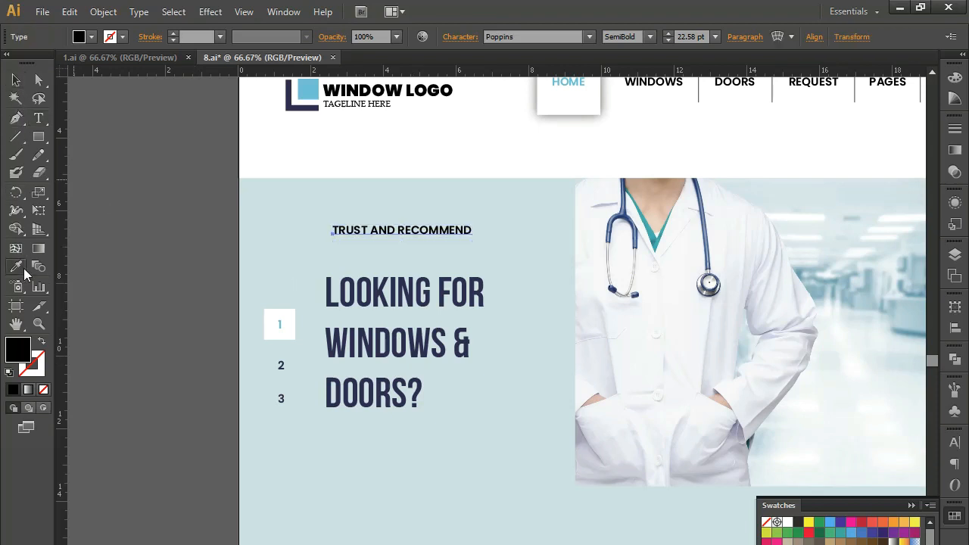
{"action": "left_click", "coordinate": [273, 326]}
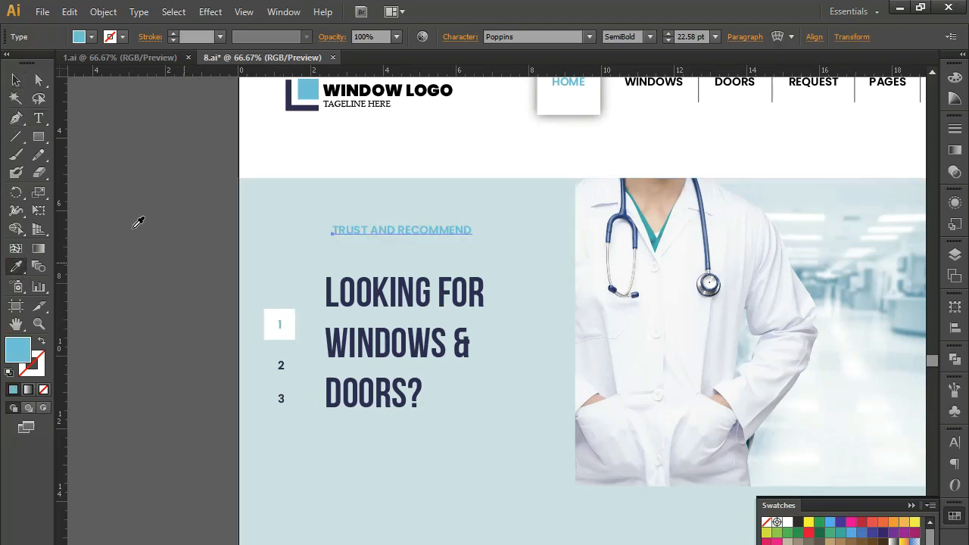
Move the TRUST AND RECOMMEND line closer to the headline and shift it right, leaving space in front of it
{"action": "left_click", "coordinate": [15, 81]}
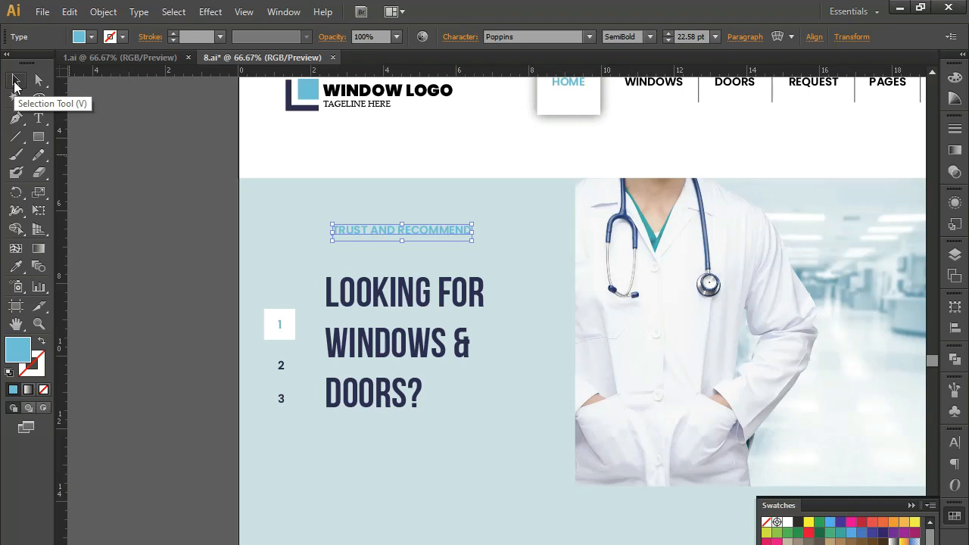
{"action": "left_click", "coordinate": [15, 82]}
{"action": "left_click_drag", "start_coordinate": [369, 235], "coordinate": [369, 252]}
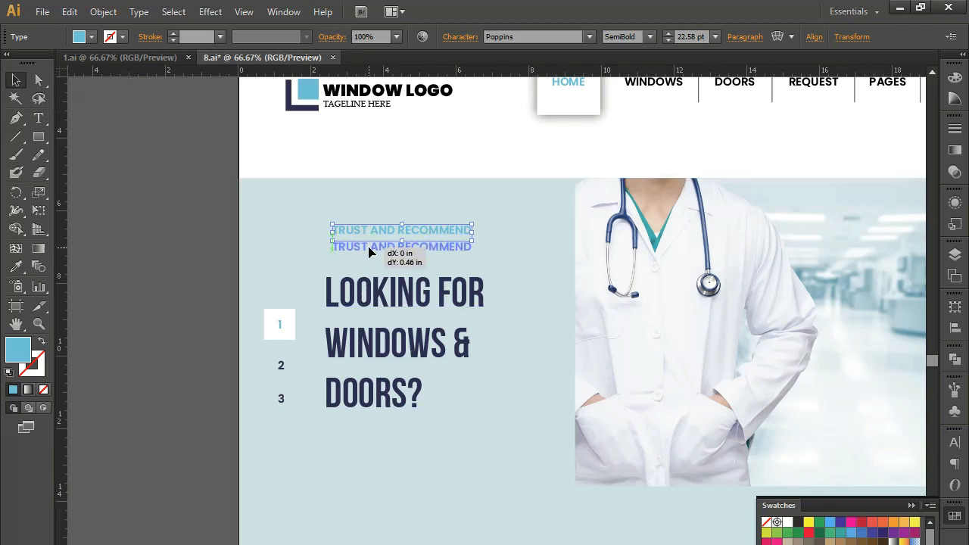
{"action": "left_click_drag", "start_coordinate": [368, 247], "coordinate": [369, 247]}
{"action": "key", "text": "shift+Right"}
{"action": "key", "text": "shift+Right"}
{"action": "key", "text": "shift+Right"}
{"action": "key", "text": "shift+Right"}
{"action": "key", "text": "shift+Right"}
{"action": "key", "text": "shift+Right"}
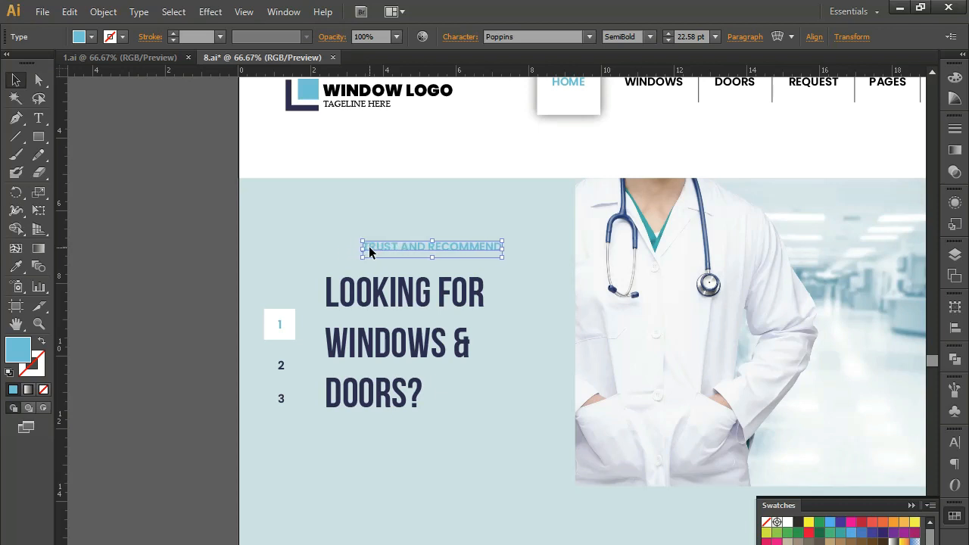
{"action": "key", "text": "shift+Up"}
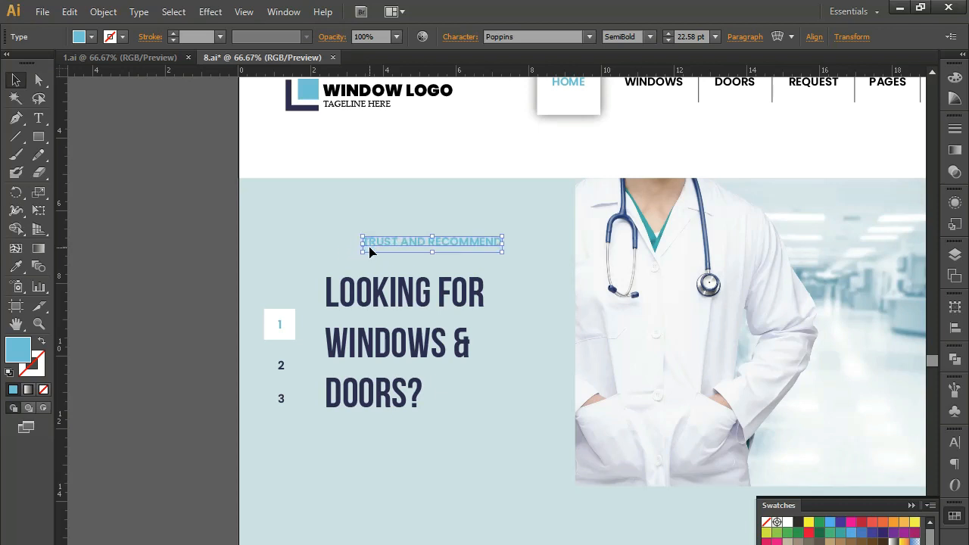
Draw a horizontal line about 0.88 in long before TRUST AND RECOMMEND, with a light-blue stroke and no fill
{"action": "key", "text": "p"}
{"action": "key", "text": "ctrl+shift+a"}
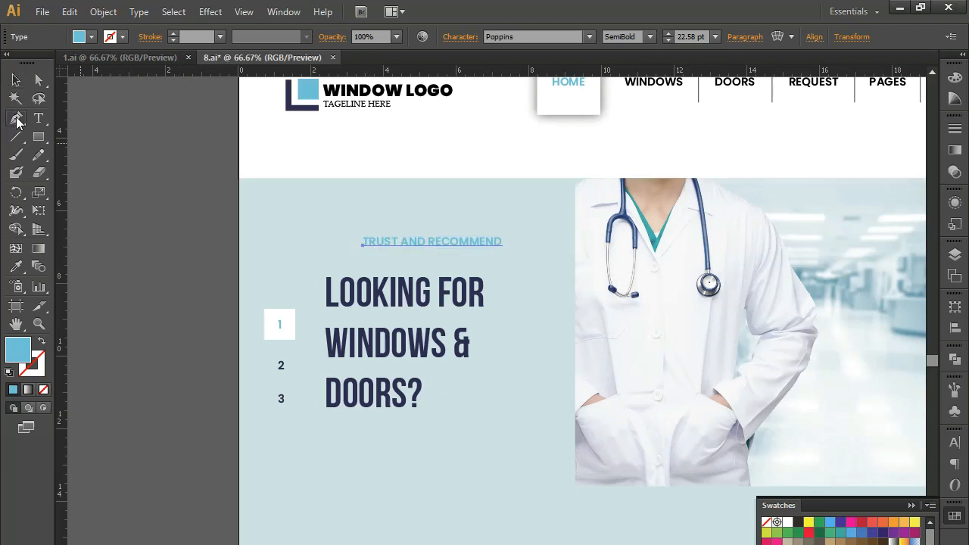
{"action": "left_click", "coordinate": [325, 245]}
{"action": "left_click", "coordinate": [357, 244]}
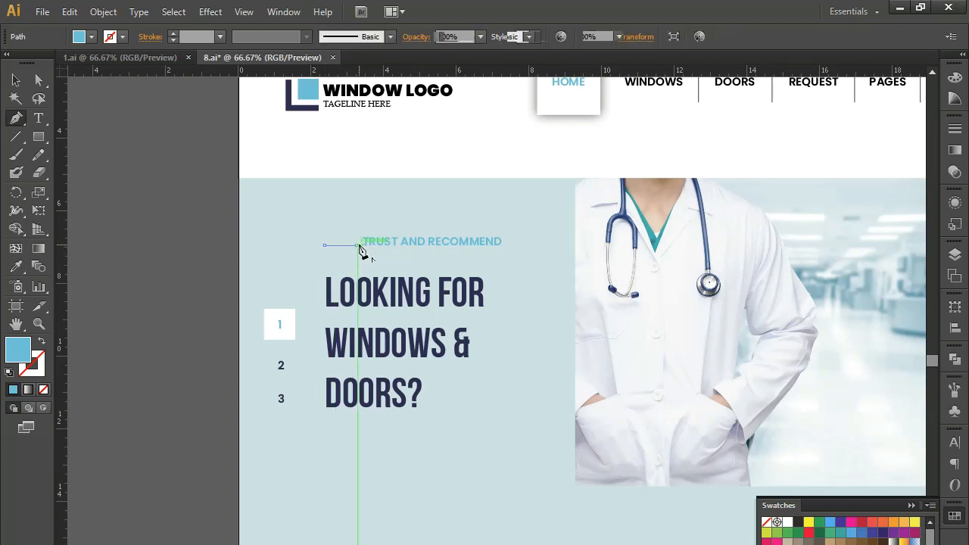
{"action": "left_click", "coordinate": [41, 343]}
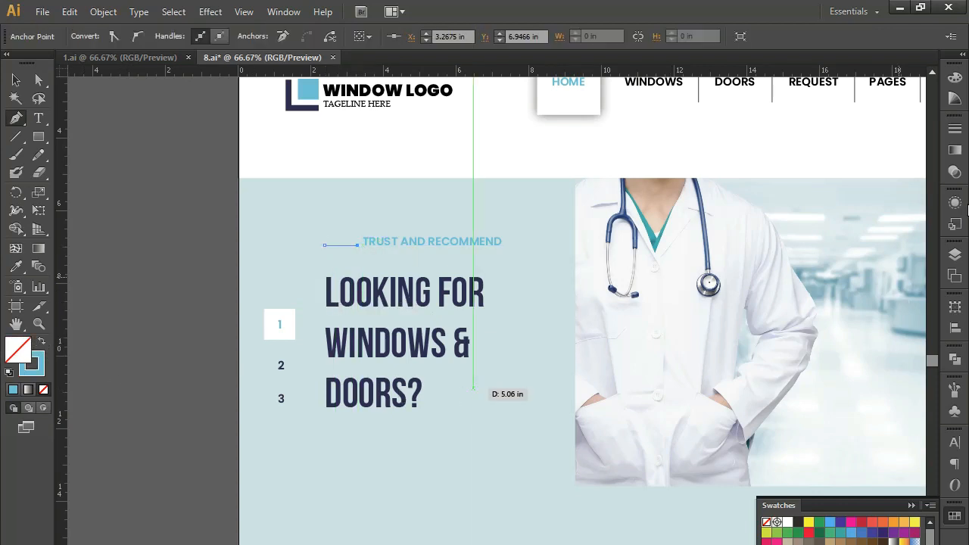
Set the stroke weight of the short light-blue line to 3 pt
{"action": "left_click", "coordinate": [954, 130]}
{"action": "left_click", "coordinate": [846, 137]}
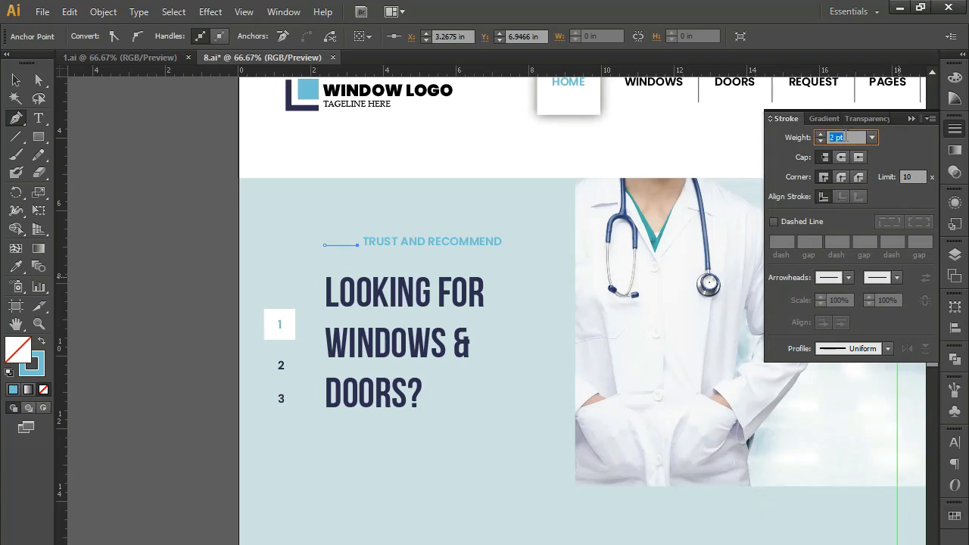
{"action": "left_click", "coordinate": [37, 79]}
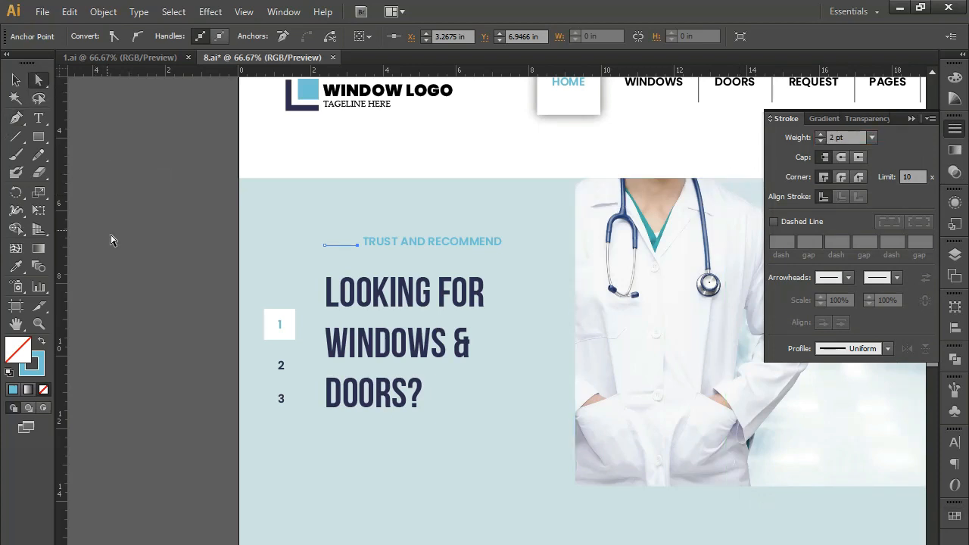
{"action": "left_click", "coordinate": [123, 245]}
{"action": "left_click", "coordinate": [325, 245]}
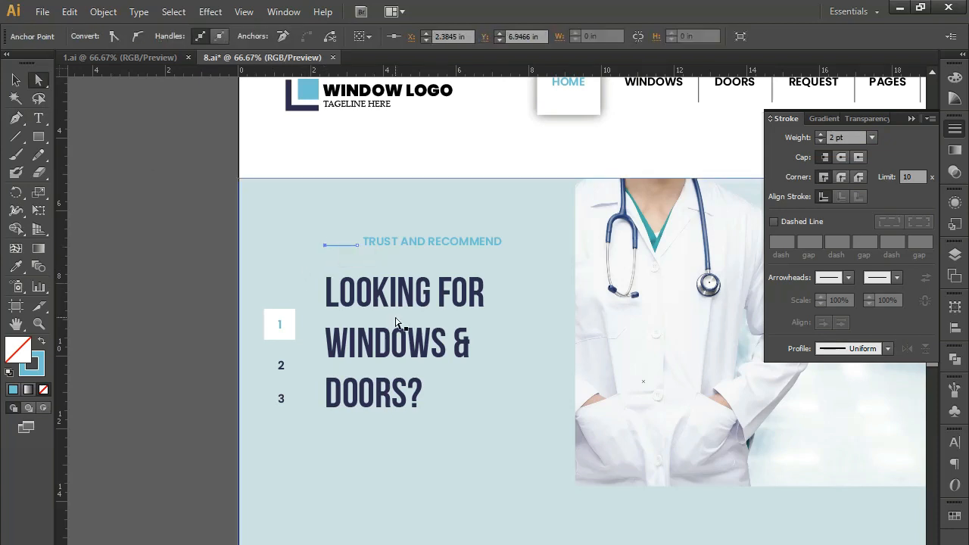
{"action": "left_click", "coordinate": [829, 139]}
{"action": "left_click", "coordinate": [171, 211]}
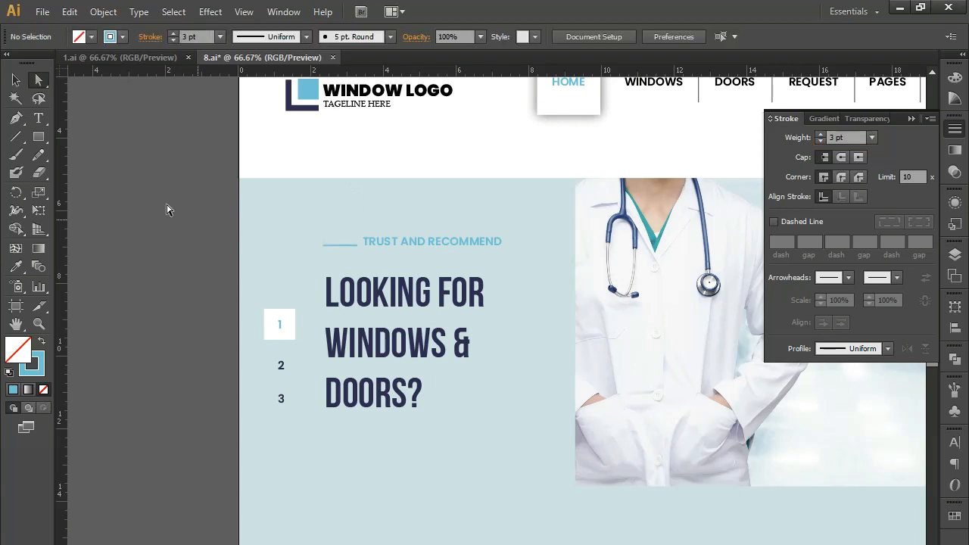
Duplicate the short line just above itself and shorten the copy from its left end to make a double accent before the tagline
{"action": "left_click", "coordinate": [13, 80]}
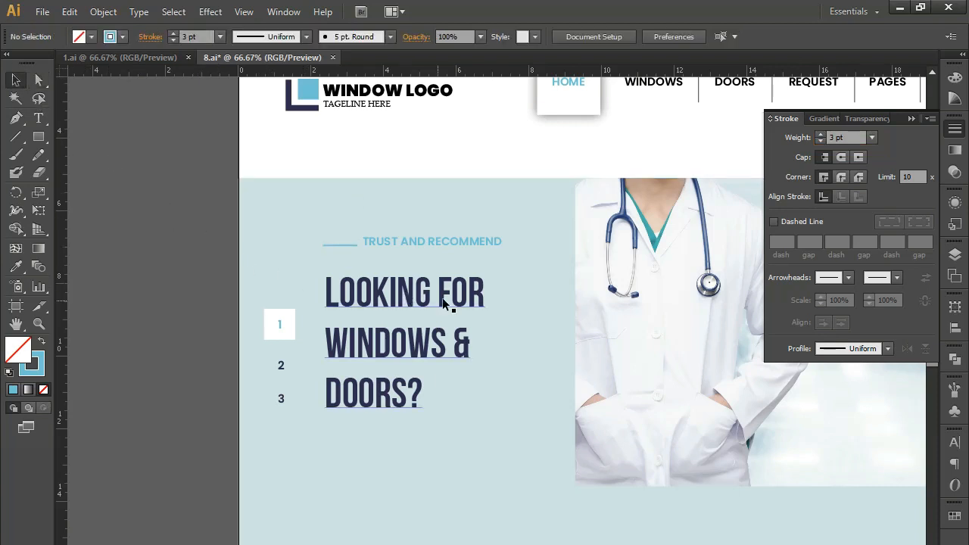
{"action": "left_click", "coordinate": [336, 246]}
{"action": "key", "text": "ctrl+1"}
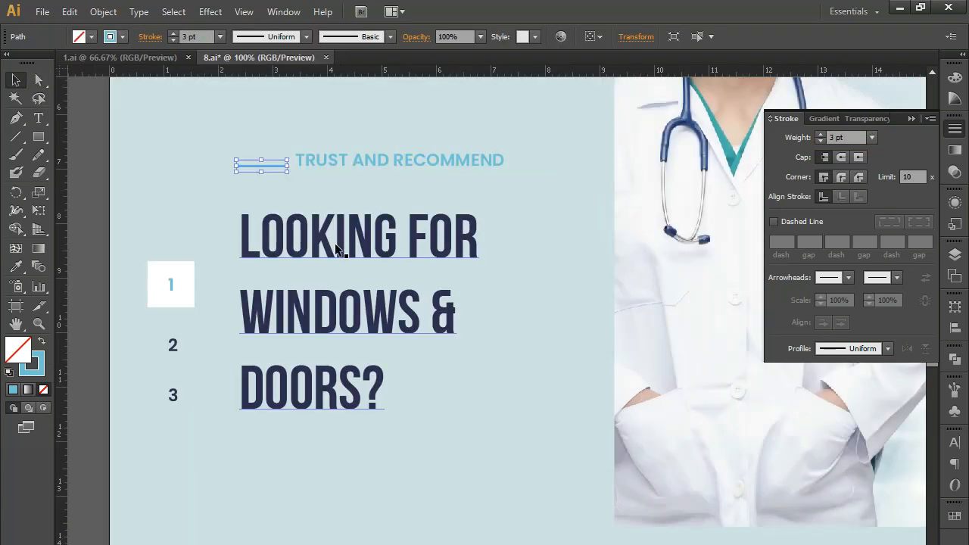
{"action": "left_click", "coordinate": [909, 119]}
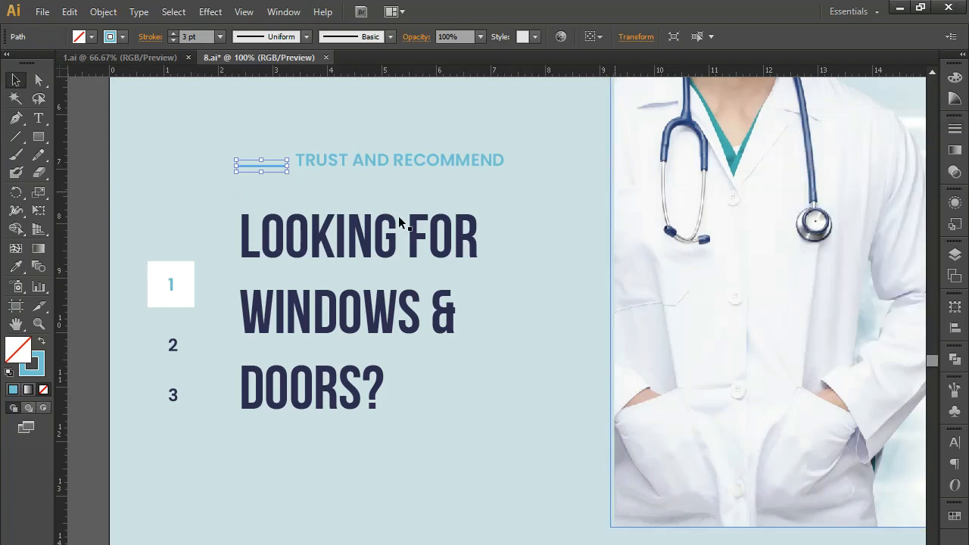
{"action": "left_click_drag", "start_coordinate": [271, 168], "coordinate": [270, 162]}
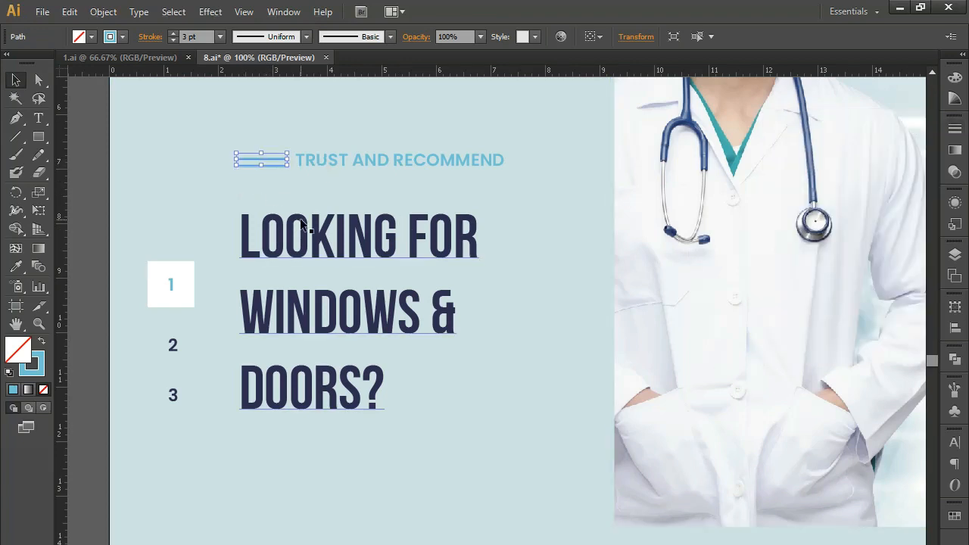
{"action": "left_click", "coordinate": [39, 80]}
{"action": "left_click", "coordinate": [235, 162]}
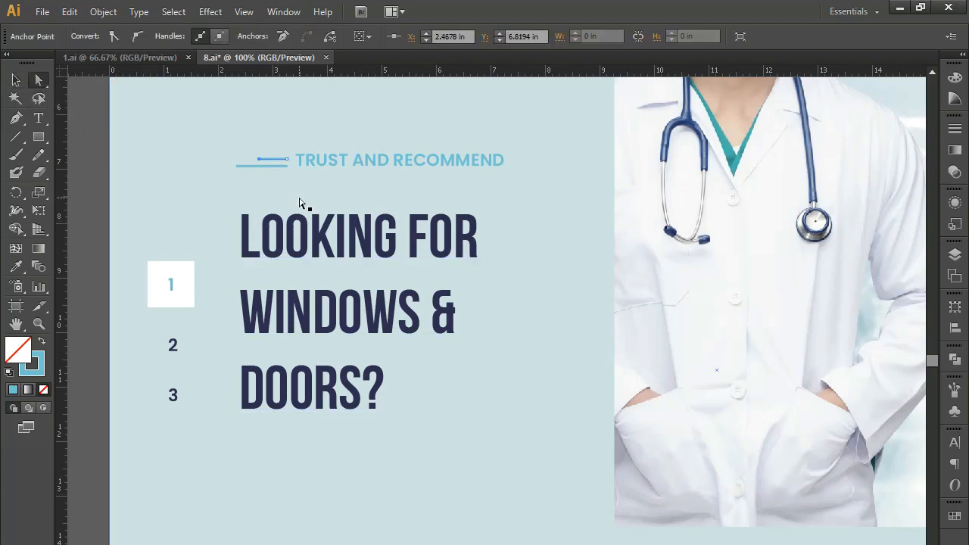
{"action": "left_click", "coordinate": [328, 160]}
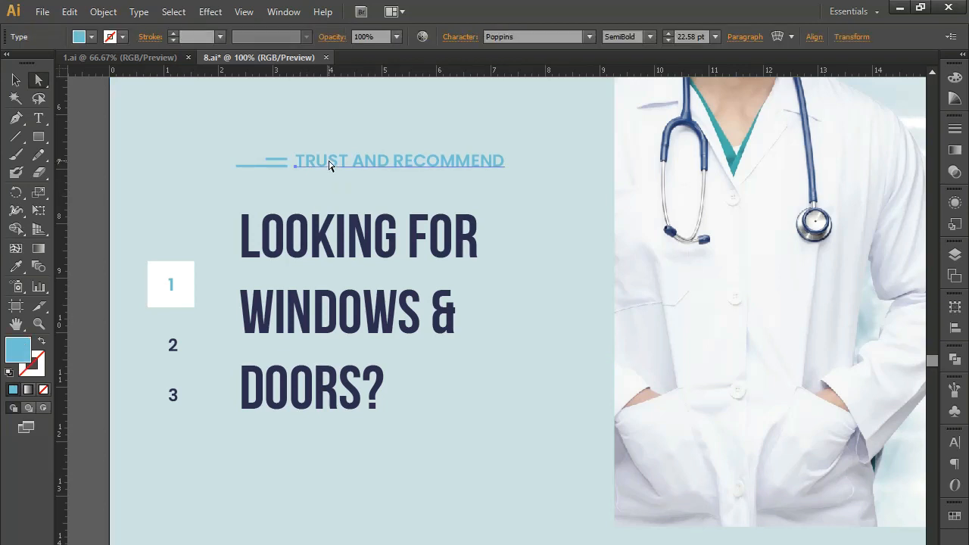
{"action": "left_click", "coordinate": [13, 80]}
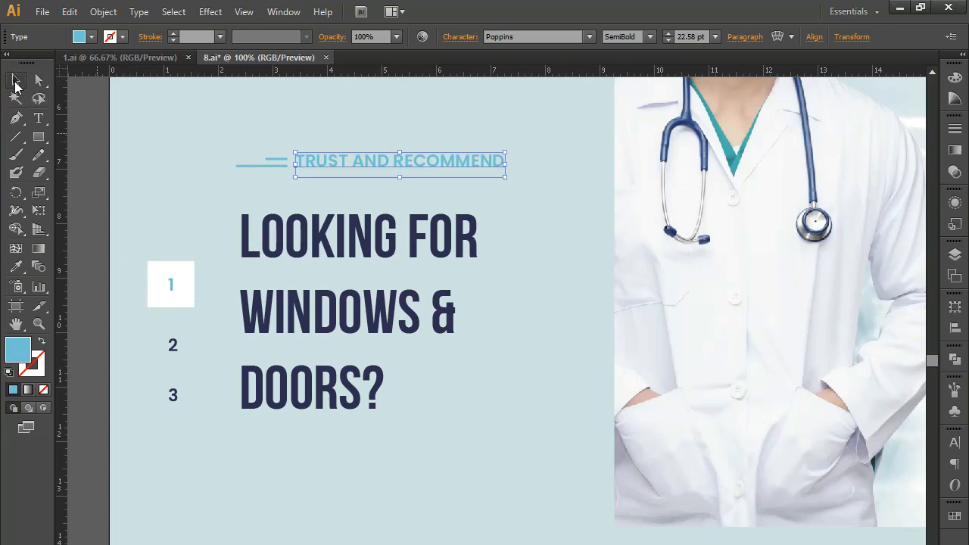
Draw a wide light-blue rectangle without stroke below the headline, aligned with the headline's left edge, as a button background
{"action": "left_click", "coordinate": [41, 141]}
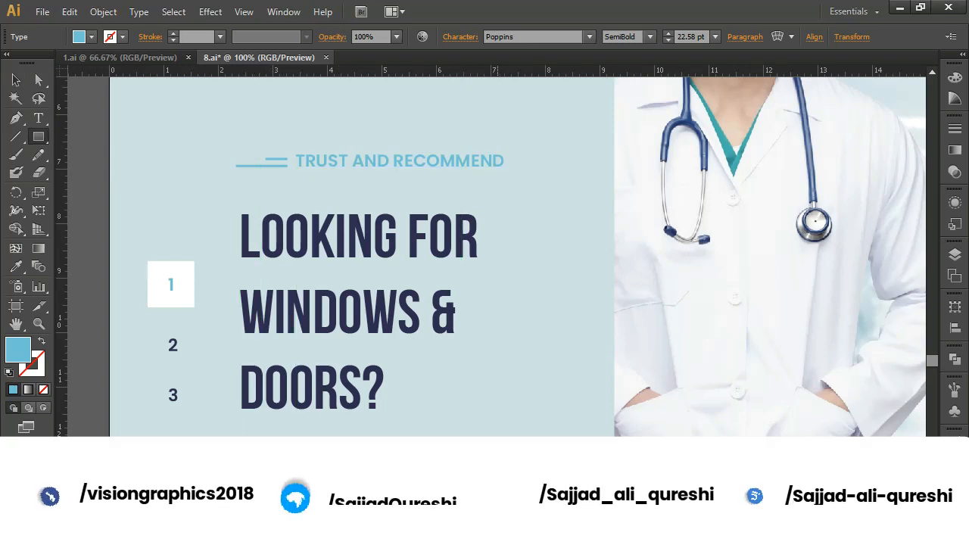
{"action": "left_click_drag", "start_coordinate": [241, 470], "coordinate": [499, 499]}
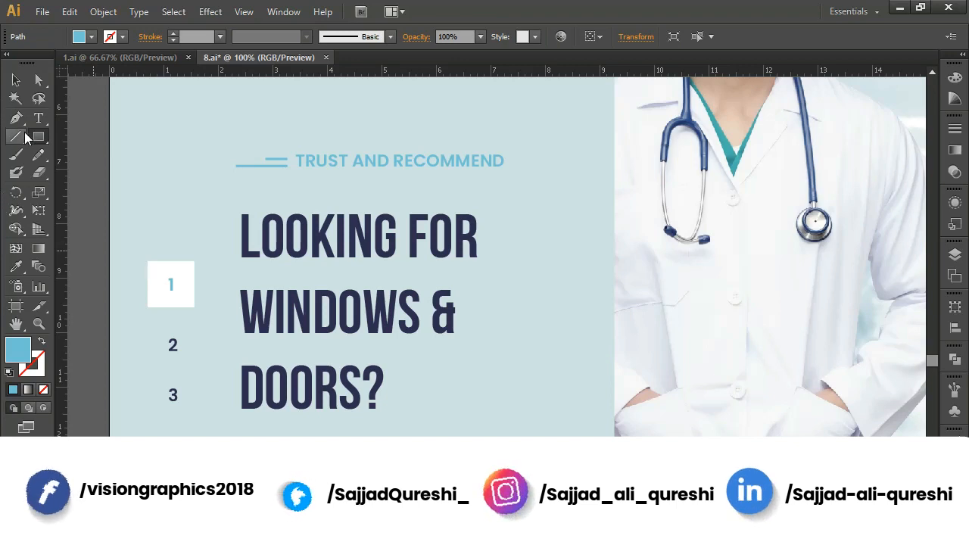
{"action": "left_click", "coordinate": [16, 79]}
{"action": "left_click", "coordinate": [274, 255]}
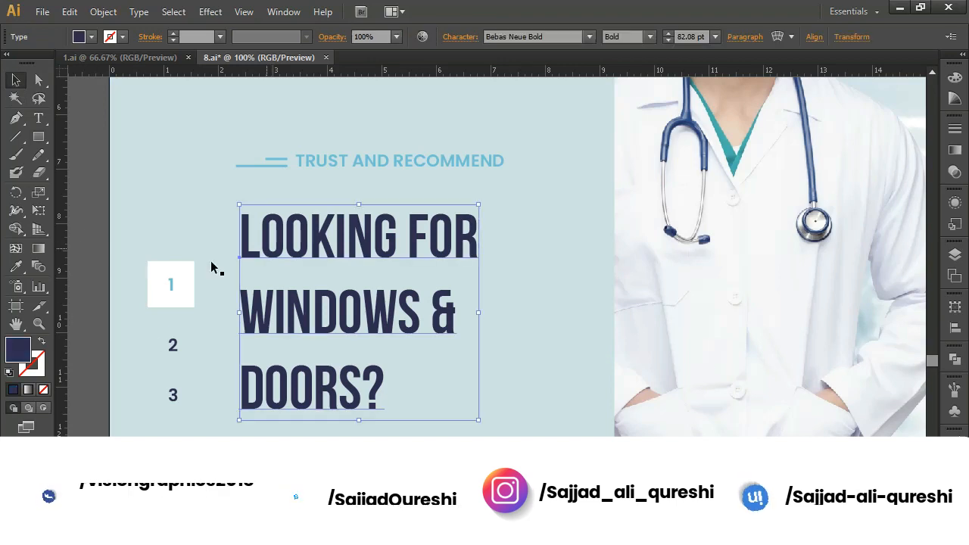
Add the text MAKE AND ORDER, colour it navy like the slide number 2, and place it on the light-blue rectangle
{"action": "left_click", "coordinate": [43, 120]}
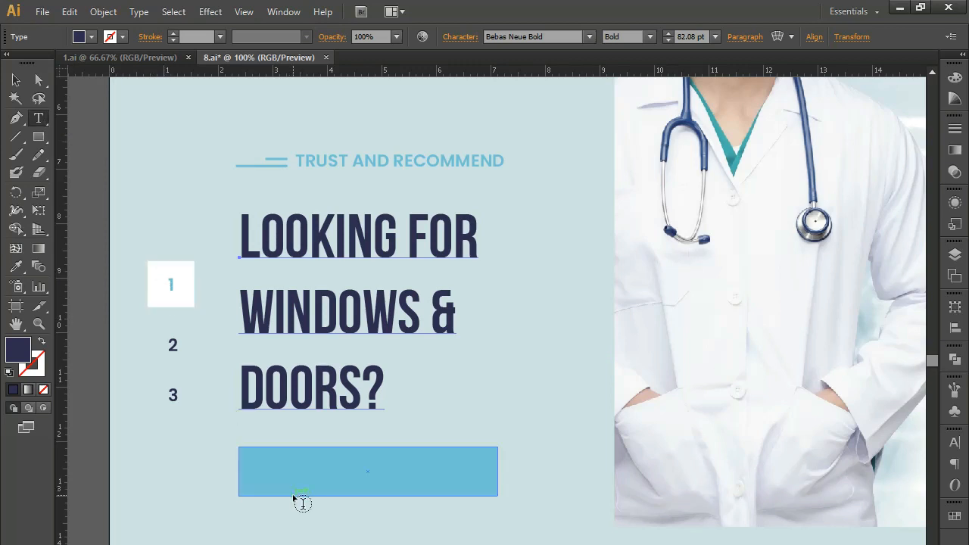
{"action": "left_click", "coordinate": [285, 543]}
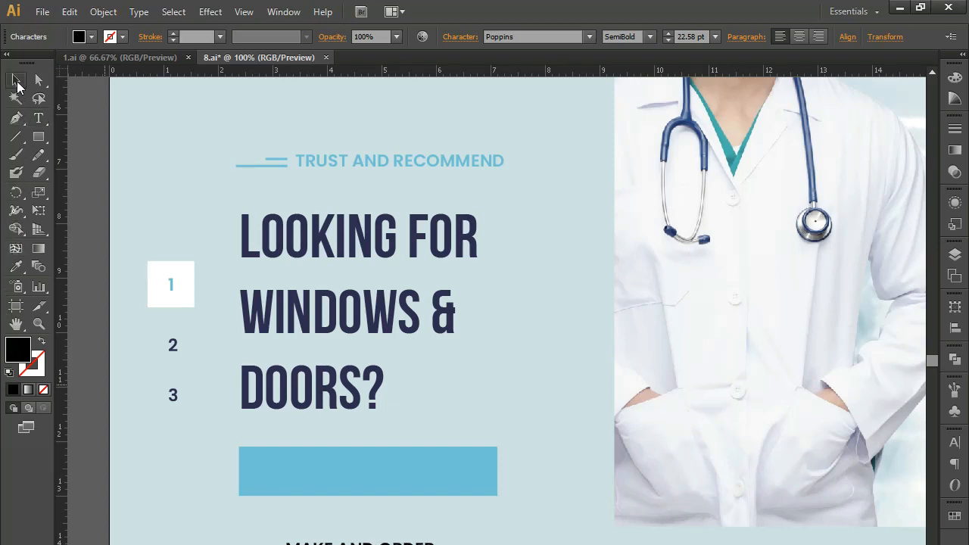
{"action": "left_click", "coordinate": [16, 79]}
{"action": "left_click", "coordinate": [16, 266]}
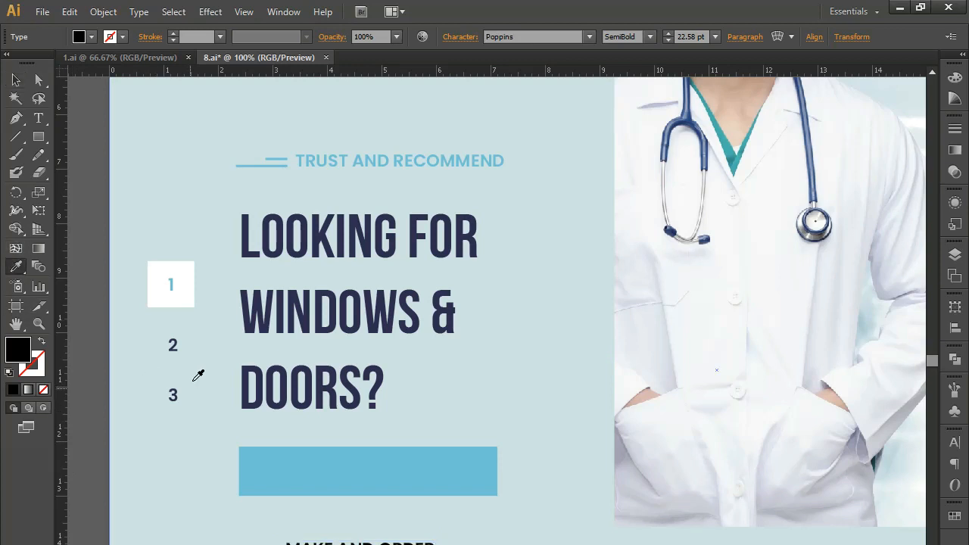
{"action": "left_click", "coordinate": [174, 346]}
{"action": "left_click", "coordinate": [16, 79]}
{"action": "left_click_drag", "start_coordinate": [314, 543], "coordinate": [294, 475]}
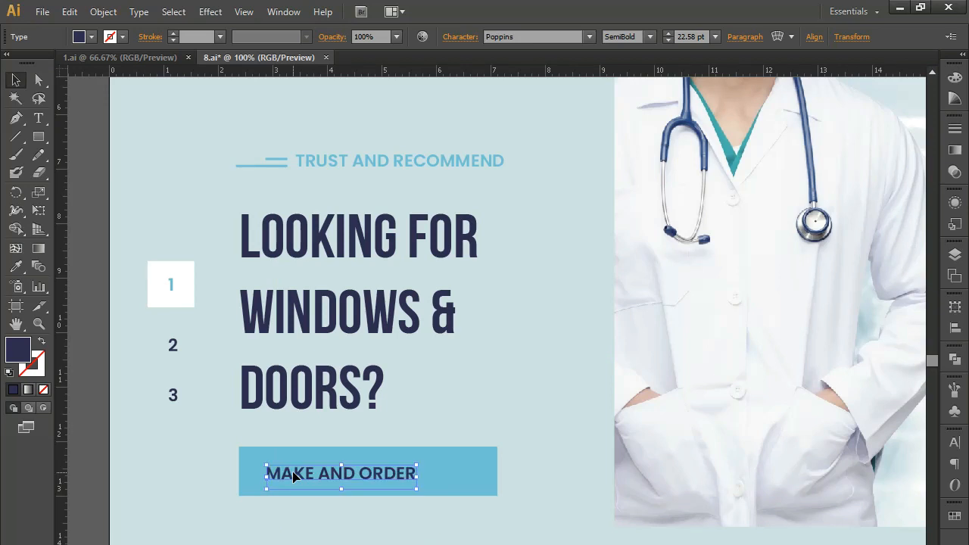
Recolour the button rectangle with the headline's dark navy fill
{"action": "left_click", "coordinate": [444, 474]}
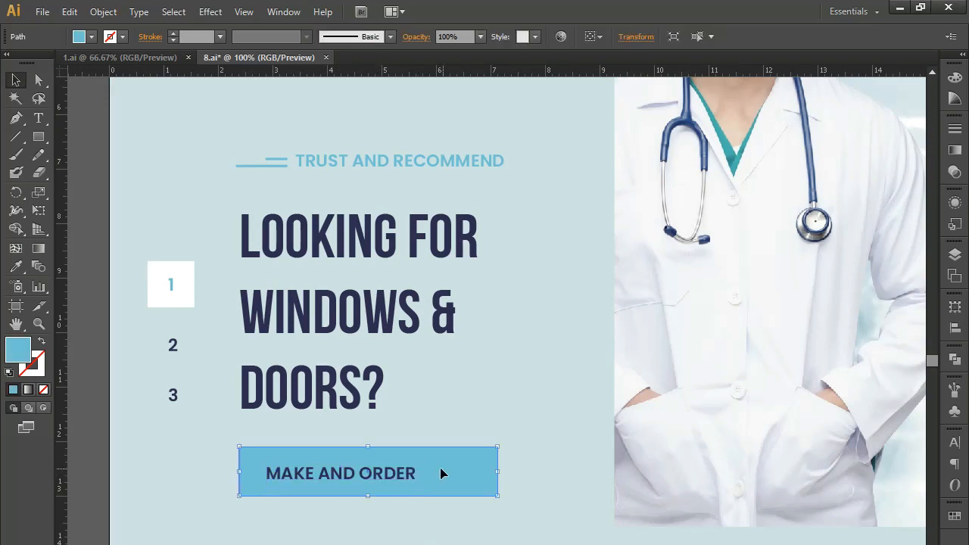
{"action": "double_click", "coordinate": [21, 357]}
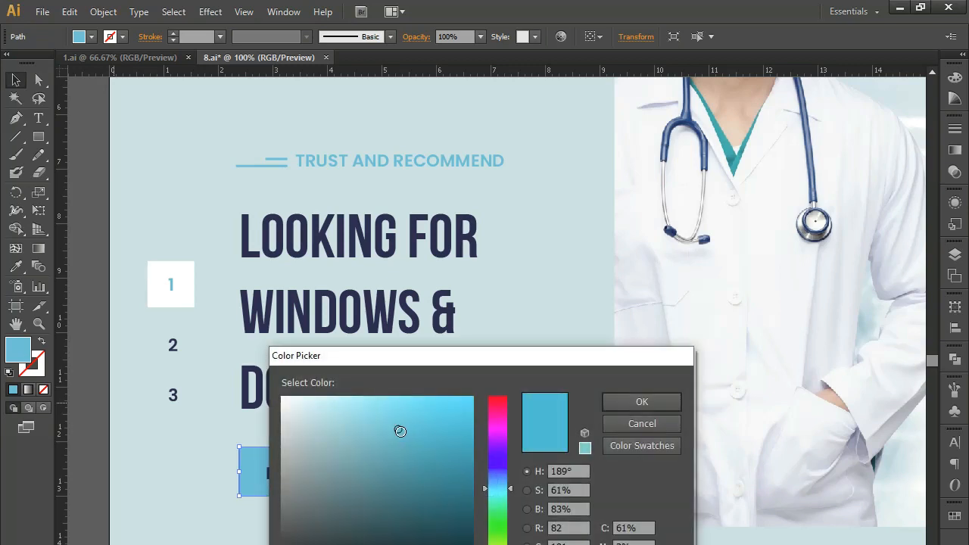
{"action": "left_click", "coordinate": [633, 424]}
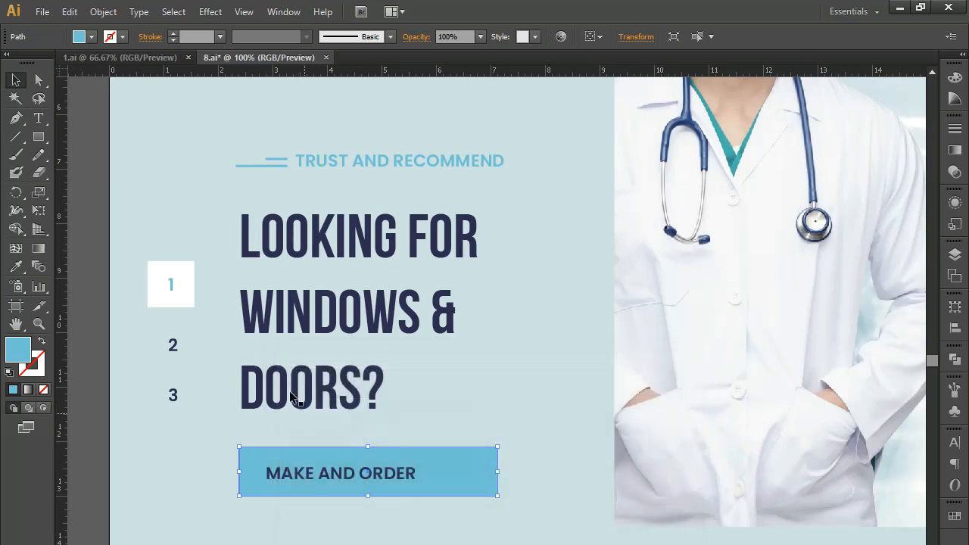
{"action": "left_click", "coordinate": [16, 267]}
{"action": "left_click", "coordinate": [348, 386]}
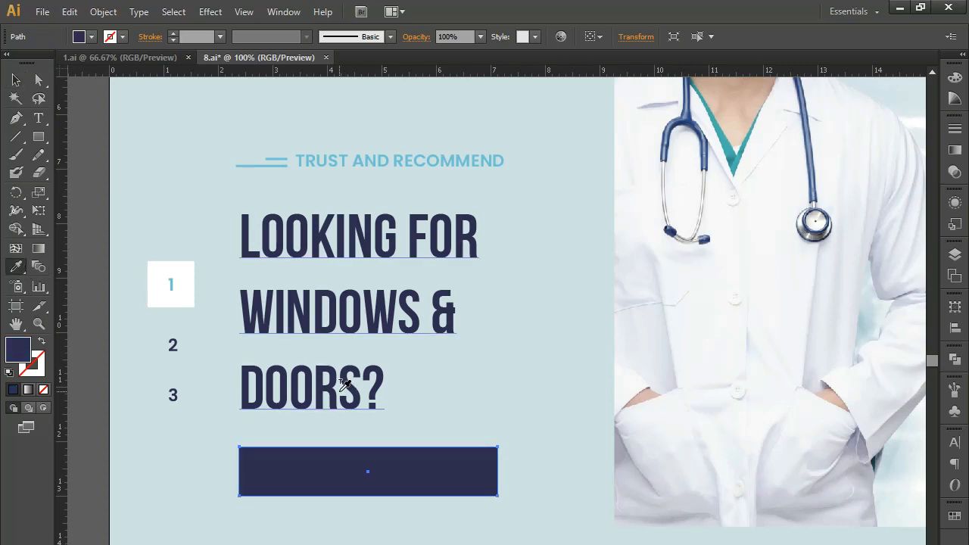
Recolour the MAKE AND ORDER label white, sampling the white square behind slide number 1
{"action": "left_click", "coordinate": [39, 80]}
{"action": "left_click", "coordinate": [332, 475]}
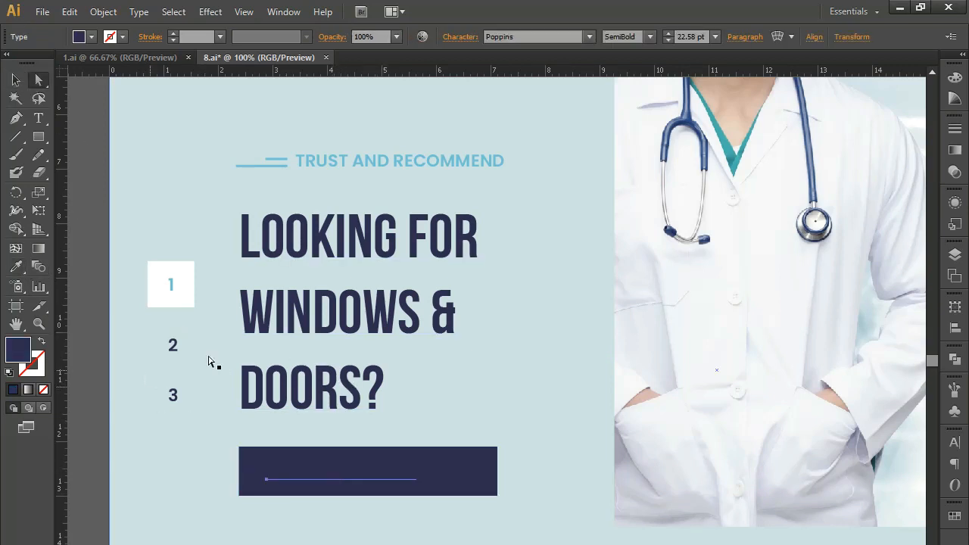
{"action": "key", "text": "i"}
{"action": "left_click", "coordinate": [155, 290]}
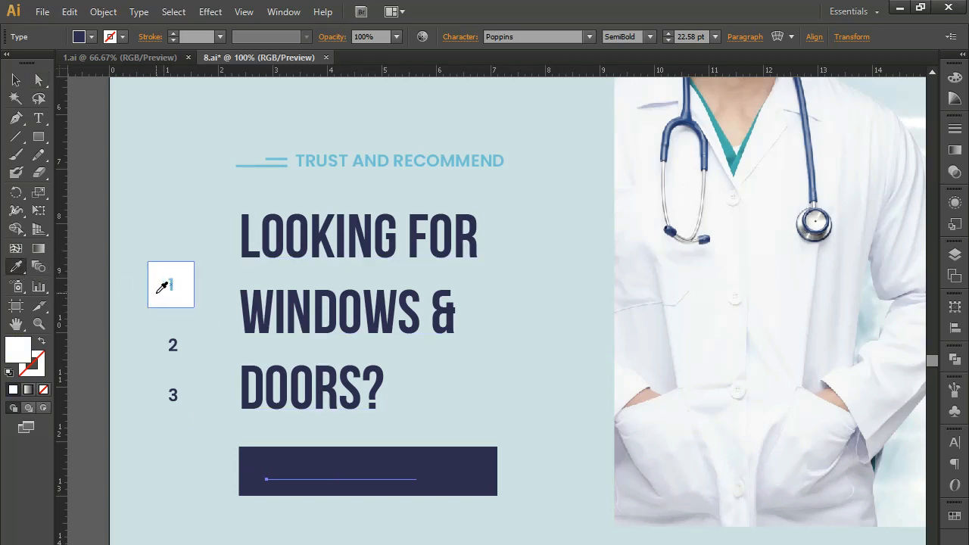
{"action": "left_click", "coordinate": [16, 79]}
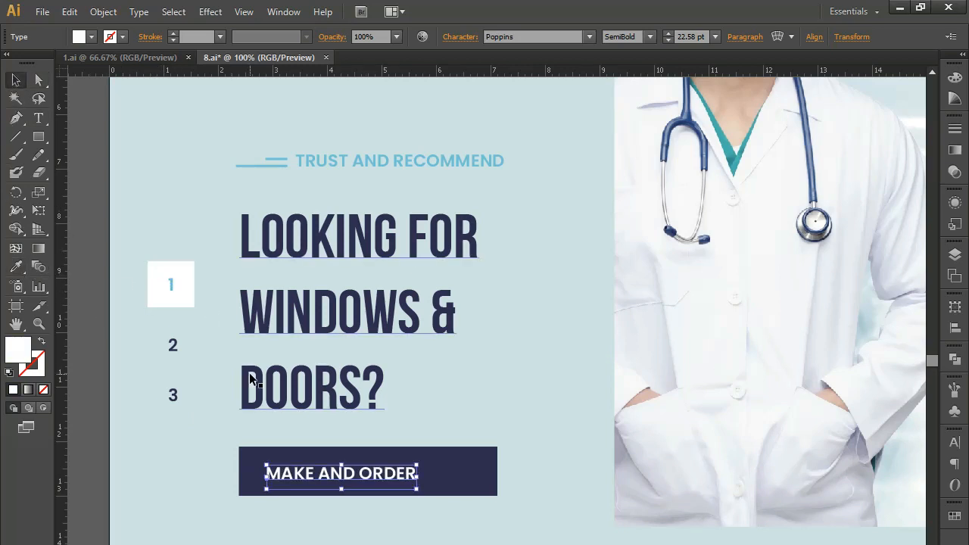
Enlarge the MAKE AND ORDER label slightly to 23.33 pt and deselect it
{"action": "left_click_drag", "start_coordinate": [265, 465], "coordinate": [258, 458]}
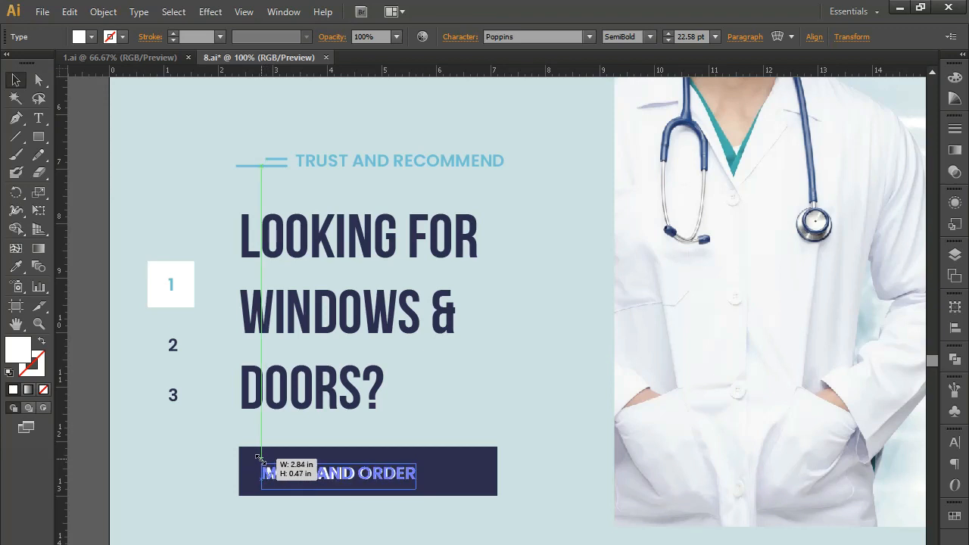
{"action": "left_click_drag", "start_coordinate": [313, 520], "coordinate": [305, 530]}
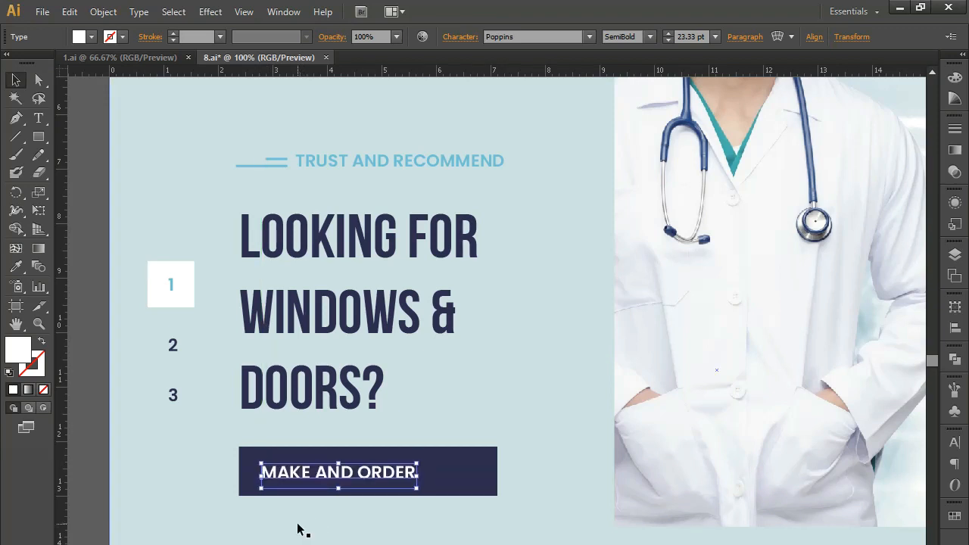
{"action": "key", "text": "ctrl+minus"}
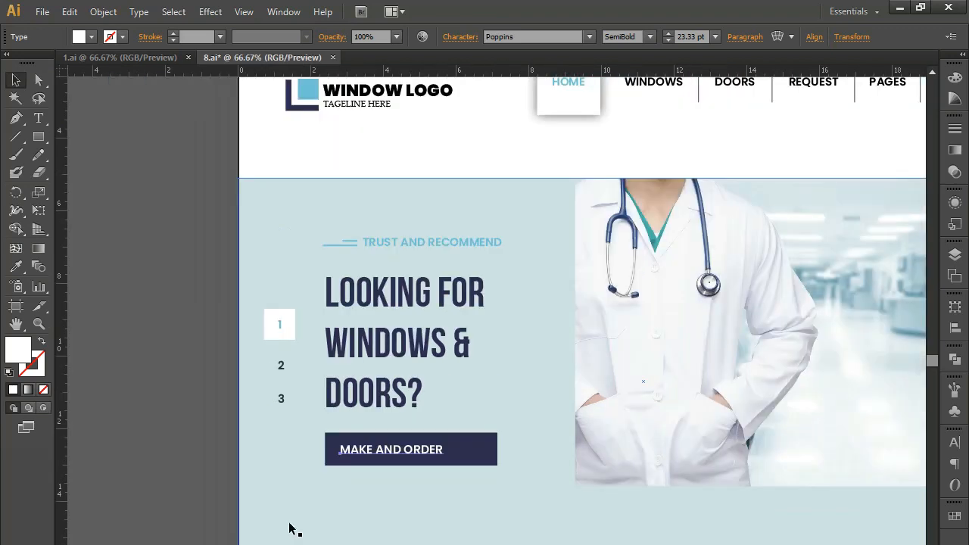
{"action": "left_click_drag", "start_coordinate": [335, 366], "coordinate": [239, 382]}
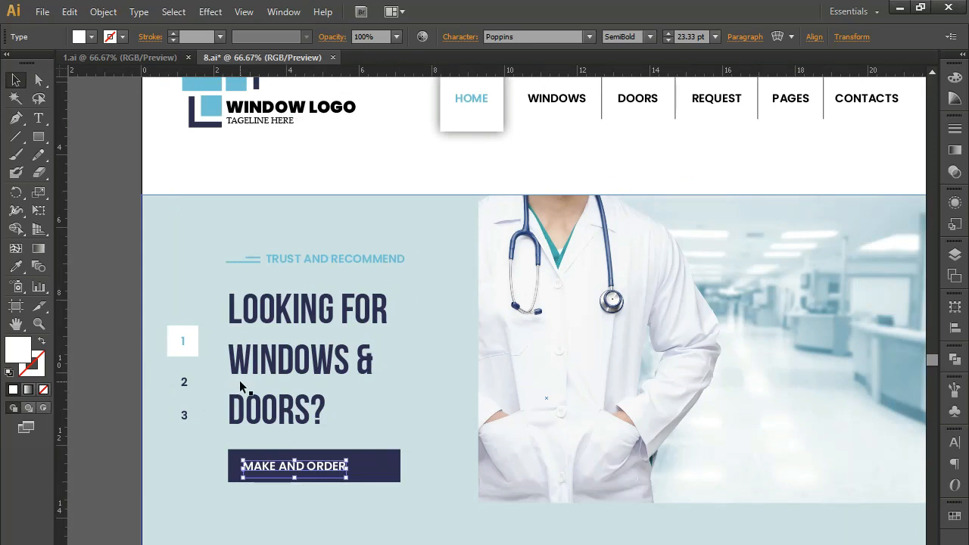
{"action": "left_click", "coordinate": [86, 450]}
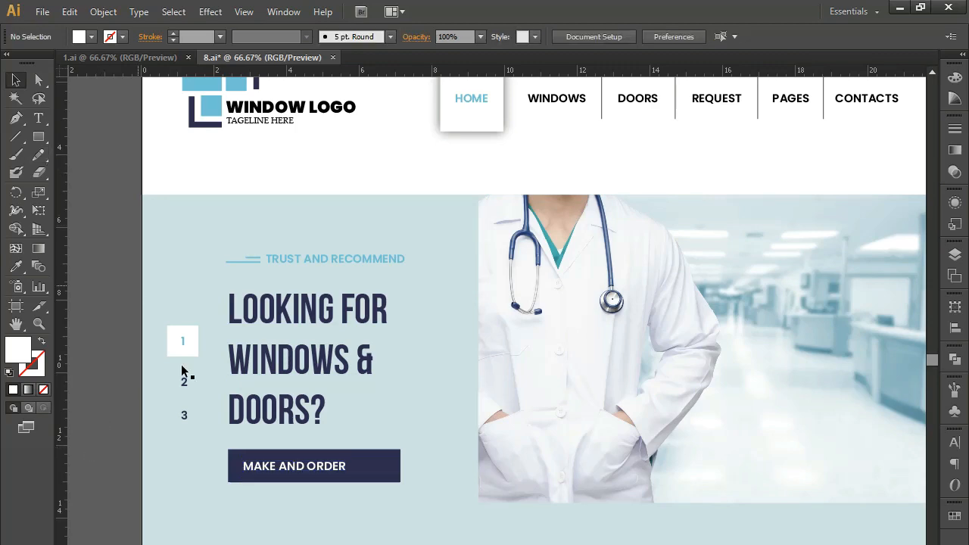
Draw a horizontal line about 0.82 in long after MAKE AND ORDER on the button, with a white stroke and no fill
{"action": "scroll", "coordinate": [255, 279], "scroll_direction": "down", "scroll_amount": 5}
{"action": "key", "text": "ctrl+minus"}
{"action": "key", "text": "ctrl+minus"}
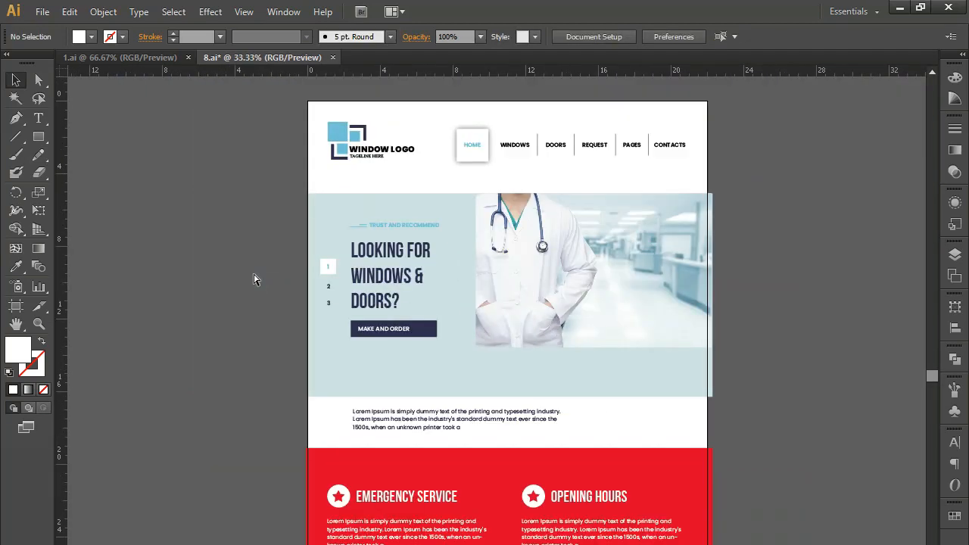
{"action": "scroll", "coordinate": [240, 442], "scroll_direction": "up", "scroll_amount": 3}
{"action": "key", "text": "ctrl+plus"}
{"action": "key", "text": "ctrl+plus"}
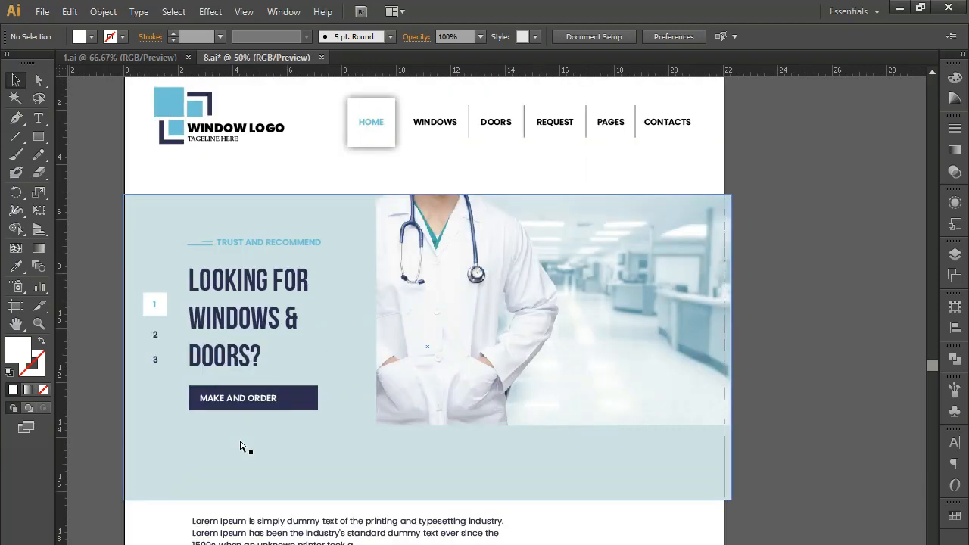
{"action": "left_click_drag", "start_coordinate": [238, 447], "coordinate": [328, 473]}
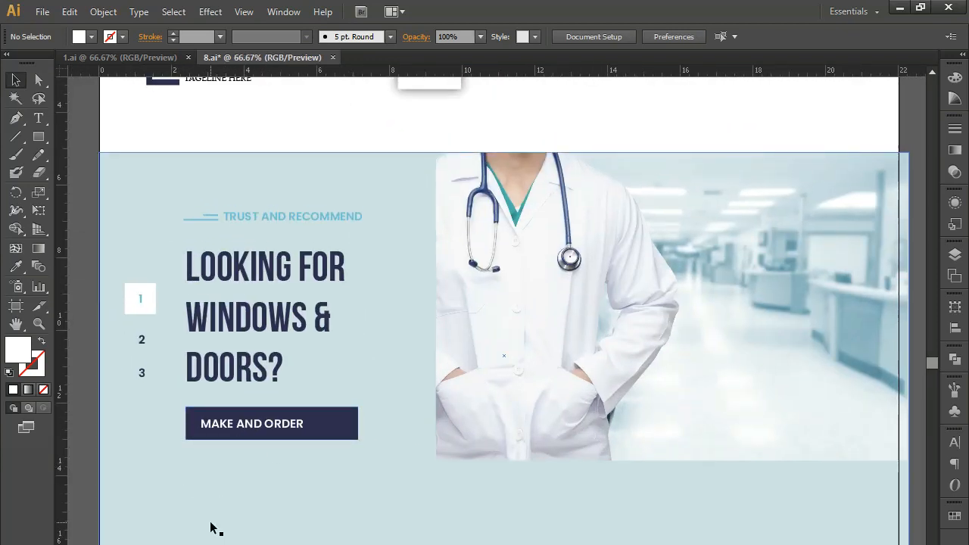
{"action": "key", "text": "ctrl+plus"}
{"action": "left_click", "coordinate": [16, 118]}
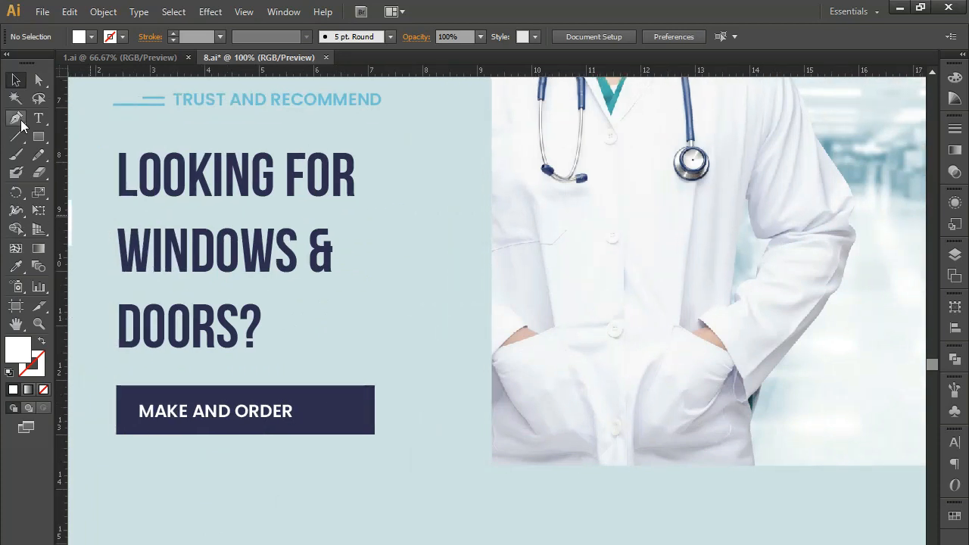
{"action": "left_click", "coordinate": [302, 409]}
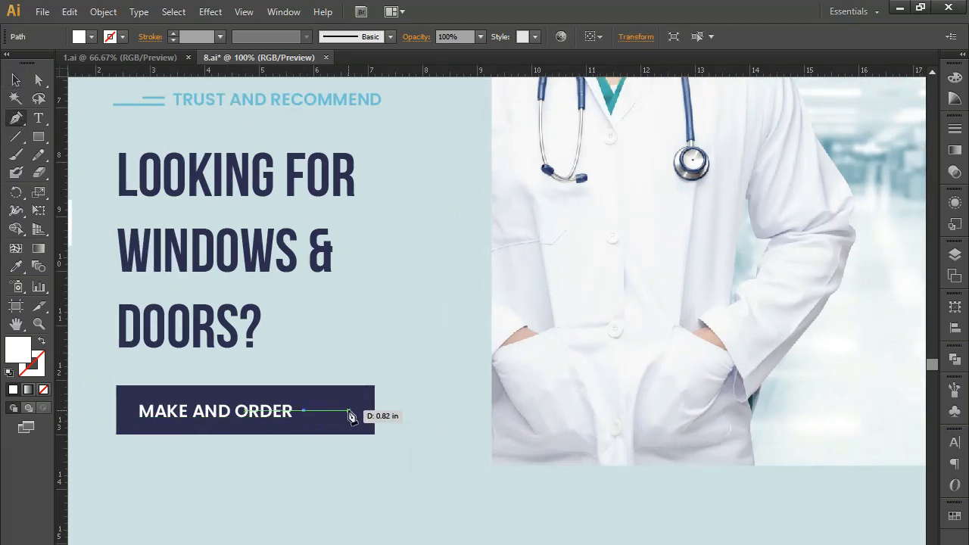
{"action": "left_click", "coordinate": [349, 409]}
{"action": "left_click", "coordinate": [42, 342]}
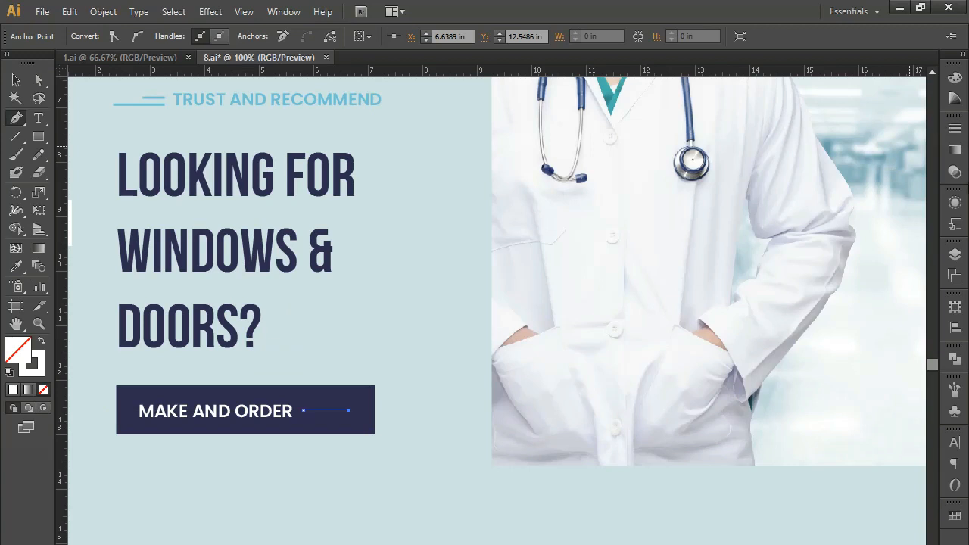
Turn the white button line into an arrow with the Arrow 7 head at its end point and a 2 pt stroke weight
{"action": "left_click", "coordinate": [954, 128]}
{"action": "double_click", "coordinate": [851, 137]}
{"action": "type", "text": "5"}
{"action": "key", "text": "Return"}
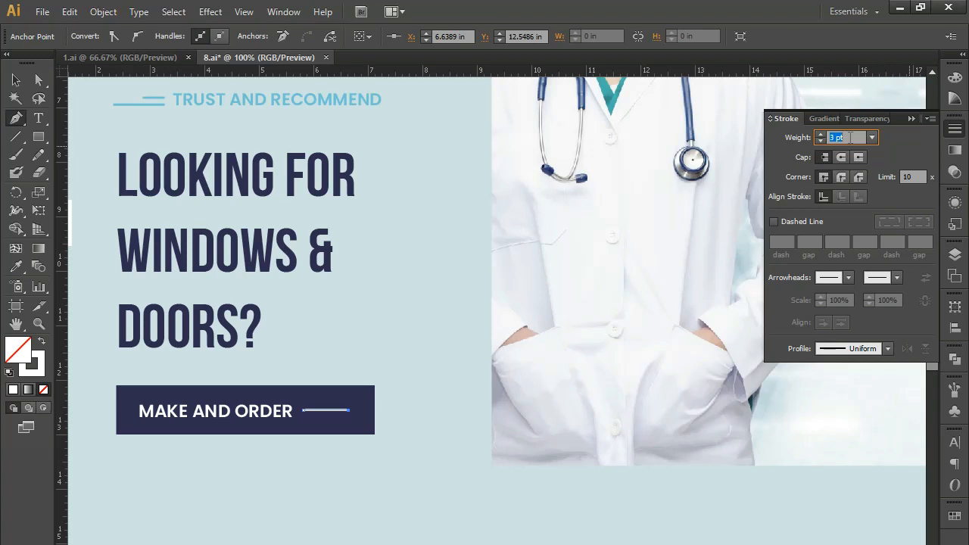
{"action": "left_click", "coordinate": [887, 286]}
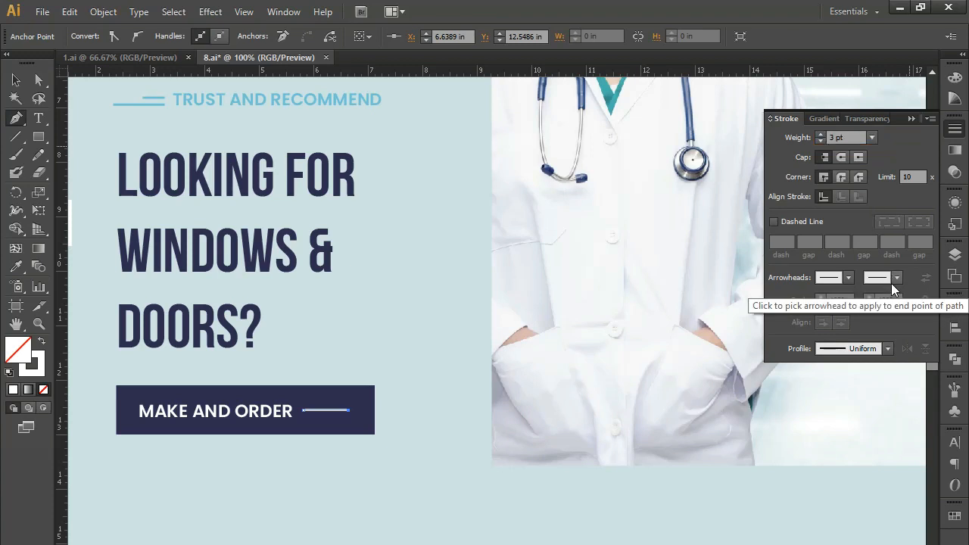
{"action": "left_click", "coordinate": [895, 278]}
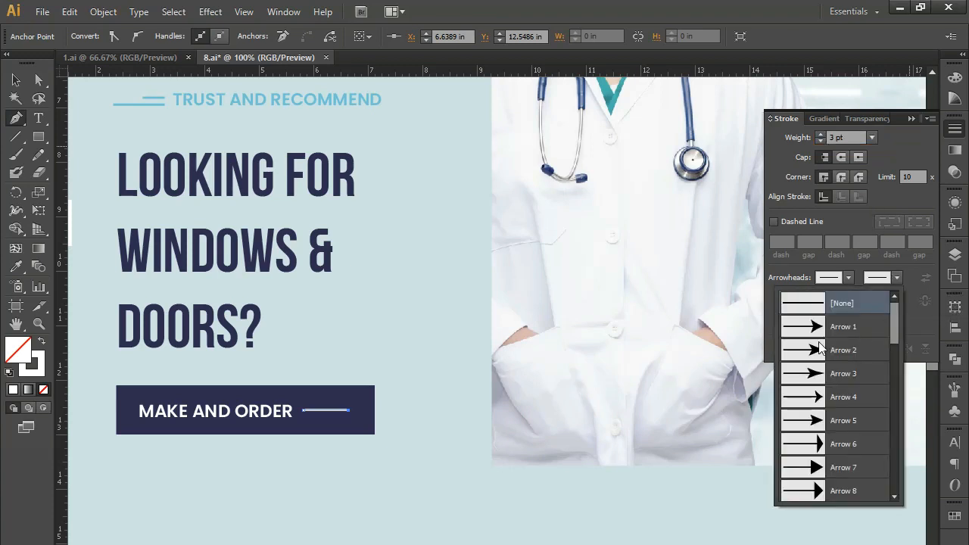
{"action": "left_click", "coordinate": [818, 467]}
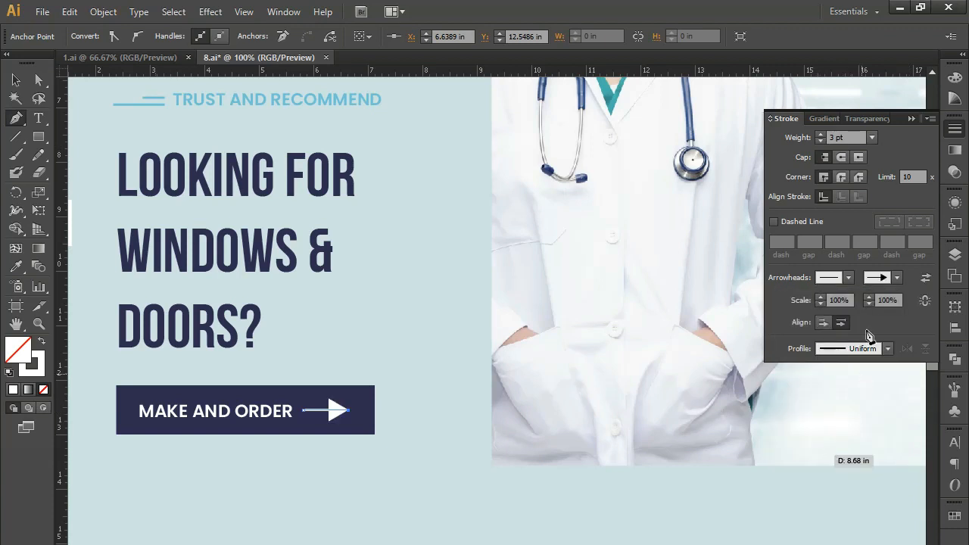
{"action": "left_click", "coordinate": [820, 142]}
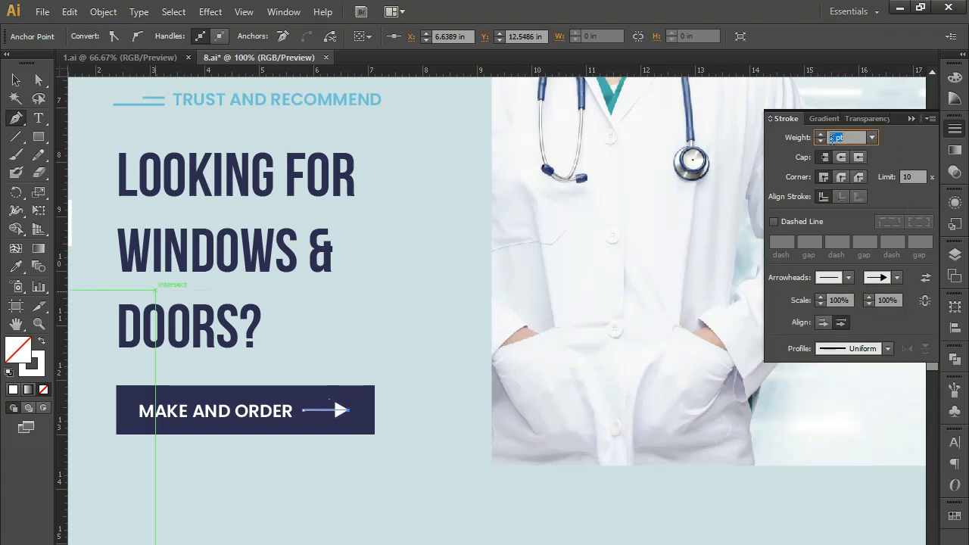
{"action": "left_click", "coordinate": [16, 81]}
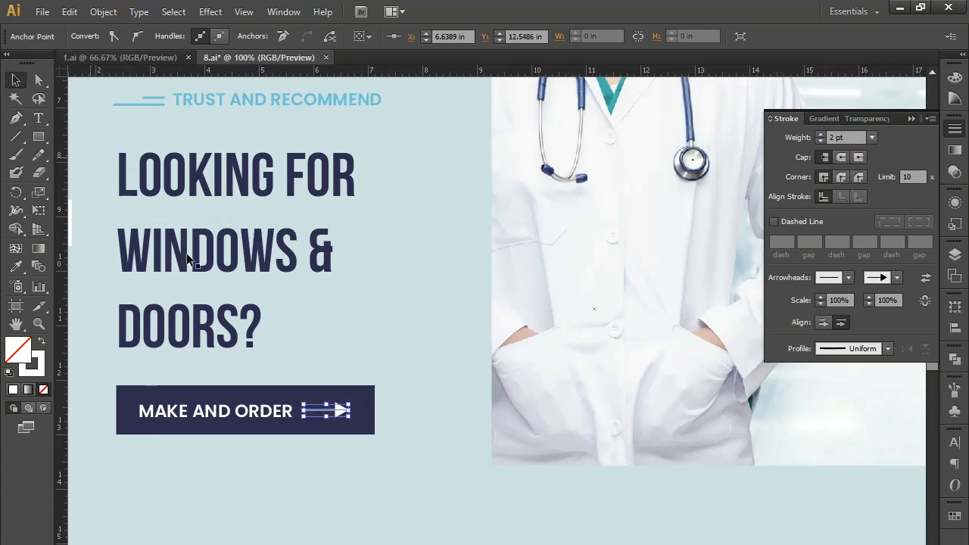
{"action": "left_click", "coordinate": [199, 259]}
{"action": "left_click", "coordinate": [339, 419]}
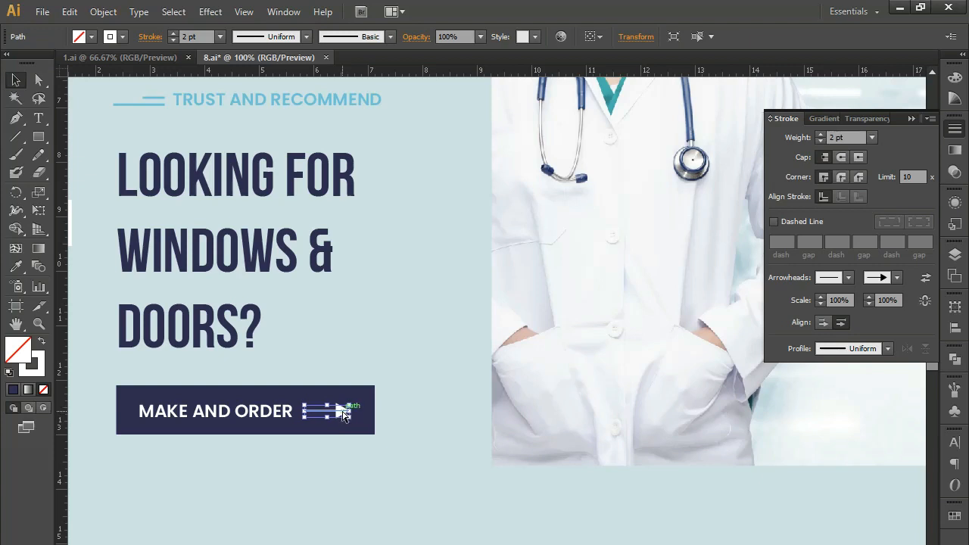
Close the stroke settings and deselect the button's arrow
{"action": "key", "text": "ctrl+minus"}
{"action": "left_click_drag", "start_coordinate": [471, 410], "coordinate": [345, 402]}
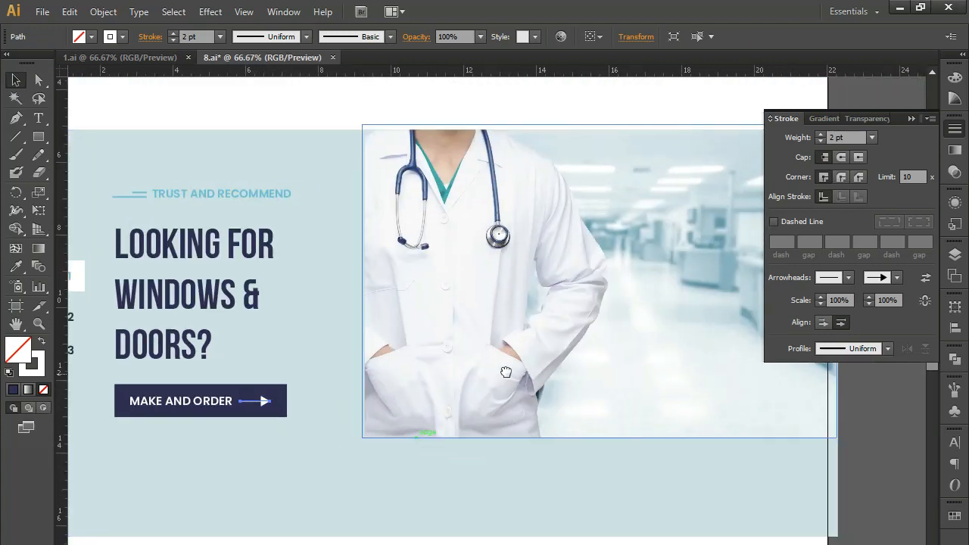
{"action": "left_click_drag", "start_coordinate": [506, 372], "coordinate": [434, 367]}
{"action": "left_click", "coordinate": [912, 118]}
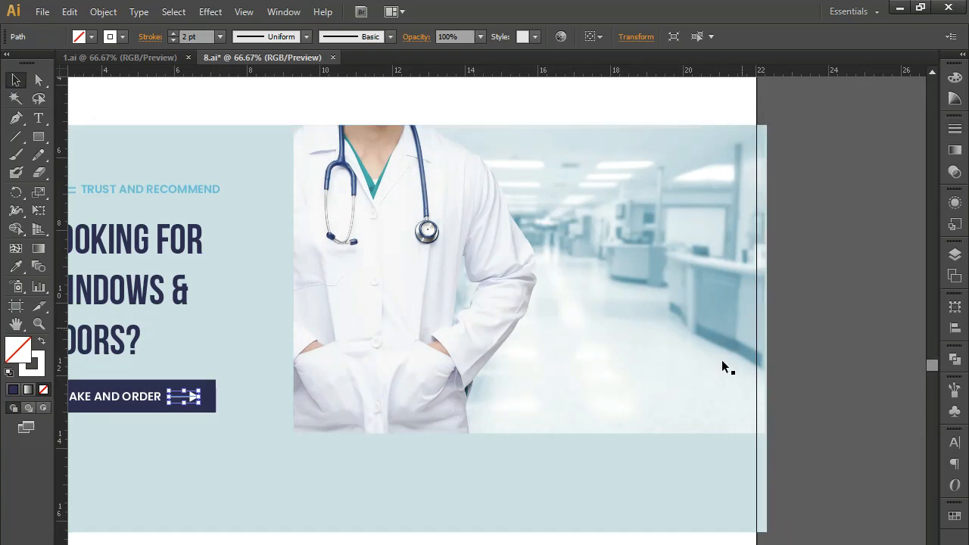
{"action": "left_click_drag", "start_coordinate": [646, 328], "coordinate": [727, 333]}
{"action": "left_click", "coordinate": [881, 331]}
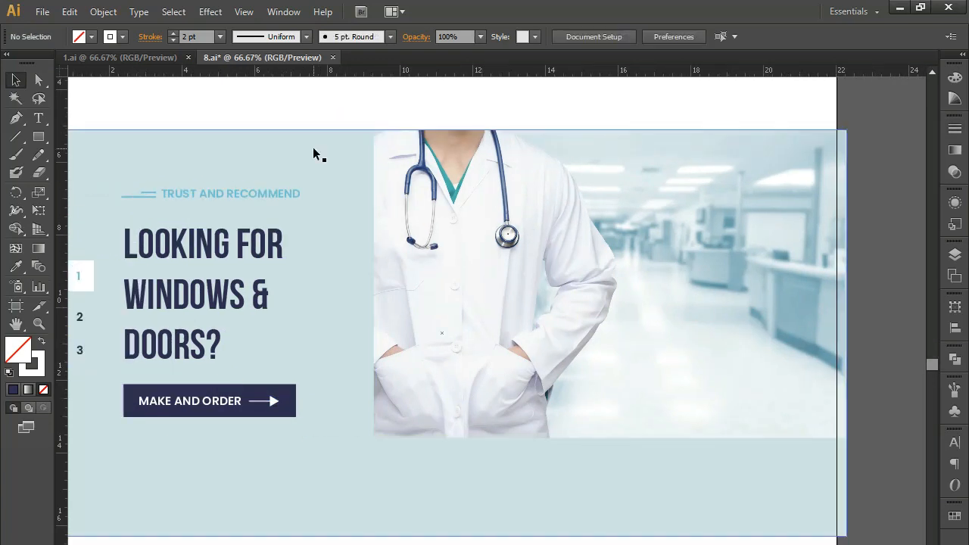
Draw a white rectangle without stroke over the hero photo's lower-right area, extending to the artboard's right edge
{"action": "left_click", "coordinate": [39, 137]}
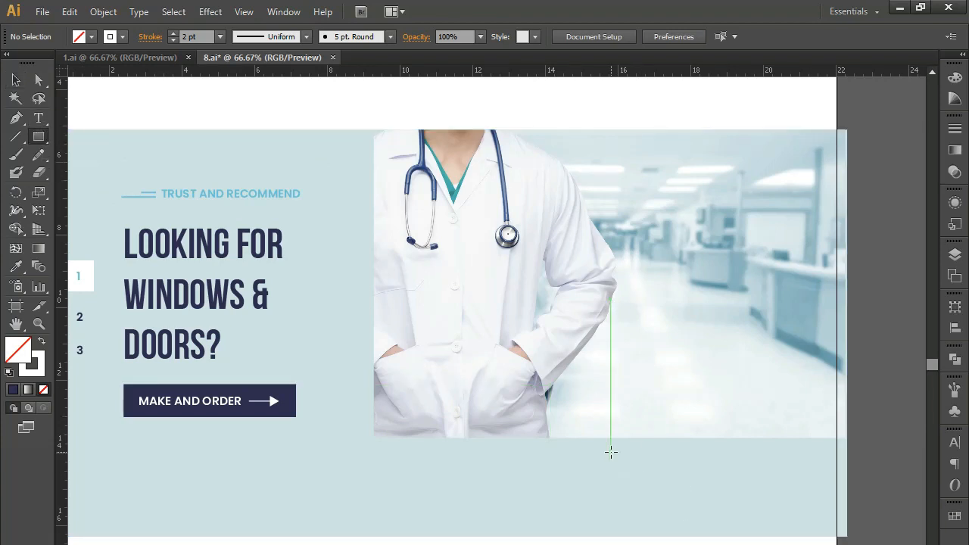
{"action": "mouse_move", "coordinate": [550, 424]}
{"action": "left_mouse_down"}
{"action": "mouse_move", "coordinate": [717, 467]}
{"action": "mouse_move", "coordinate": [656, 477]}
{"action": "mouse_move", "coordinate": [790, 479]}
{"action": "mouse_move", "coordinate": [842, 504]}
{"action": "mouse_move", "coordinate": [836, 514]}
{"action": "mouse_move", "coordinate": [837, 505]}
{"action": "left_mouse_up"}
{"action": "left_click", "coordinate": [16, 266]}
{"action": "key", "text": "shift+x"}
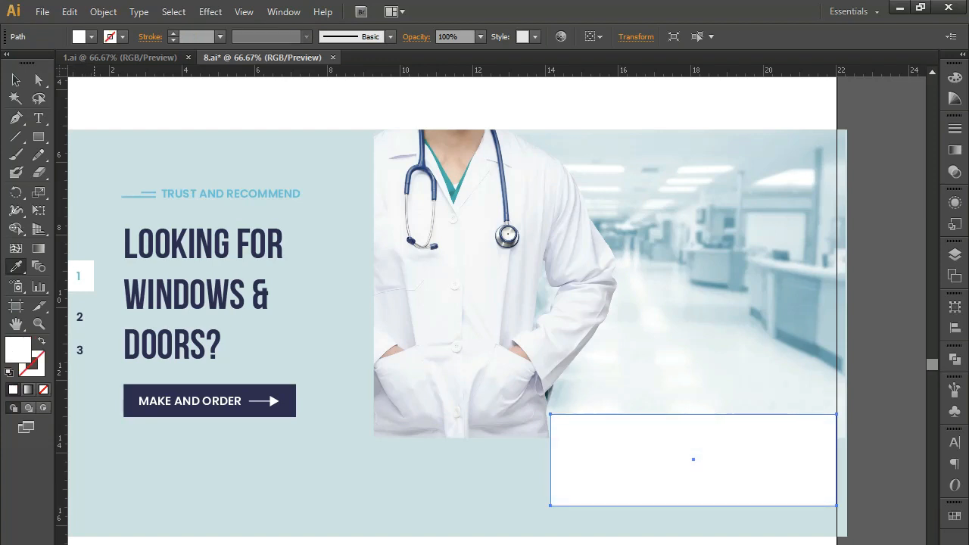
Shift the white panel up slightly and widen it leftward, and enlarge the doctor photo toward its lower-left corner
{"action": "left_click", "coordinate": [15, 80]}
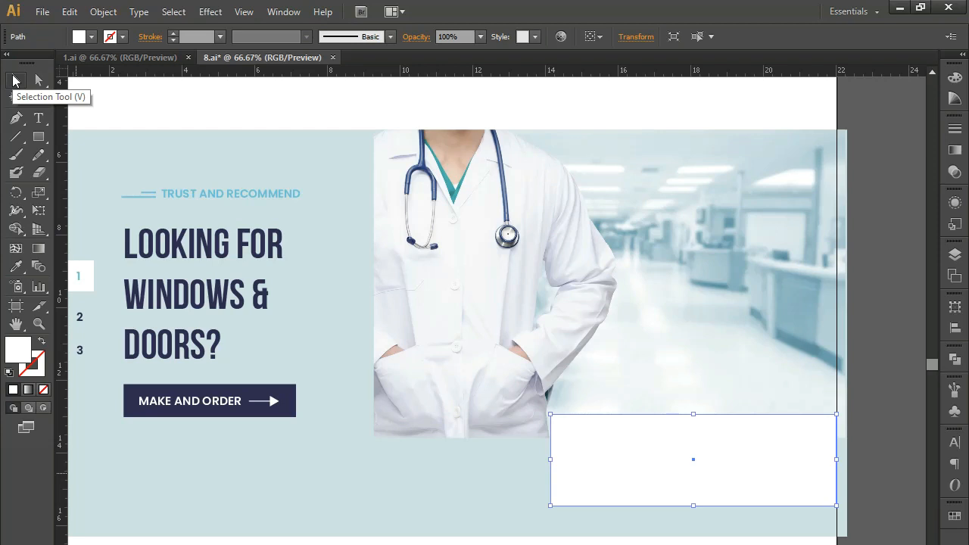
{"action": "left_click_drag", "start_coordinate": [697, 473], "coordinate": [694, 451]}
{"action": "left_click_drag", "start_coordinate": [550, 444], "coordinate": [544, 442]}
{"action": "left_click", "coordinate": [445, 388]}
{"action": "left_click_drag", "start_coordinate": [373, 467], "coordinate": [359, 480]}
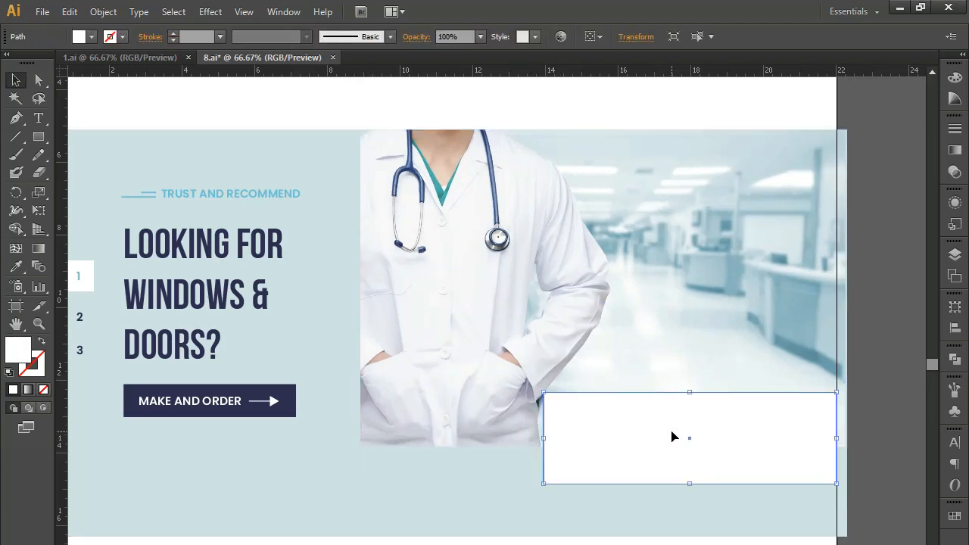
{"action": "left_click", "coordinate": [865, 409]}
Duplicate the white panel in place and shrink the copy to about 2.38 by 2.2 in, inset from the panel's left edge
{"action": "left_click_drag", "start_coordinate": [786, 386], "coordinate": [615, 294]}
{"action": "key", "text": "ctrl+plus"}
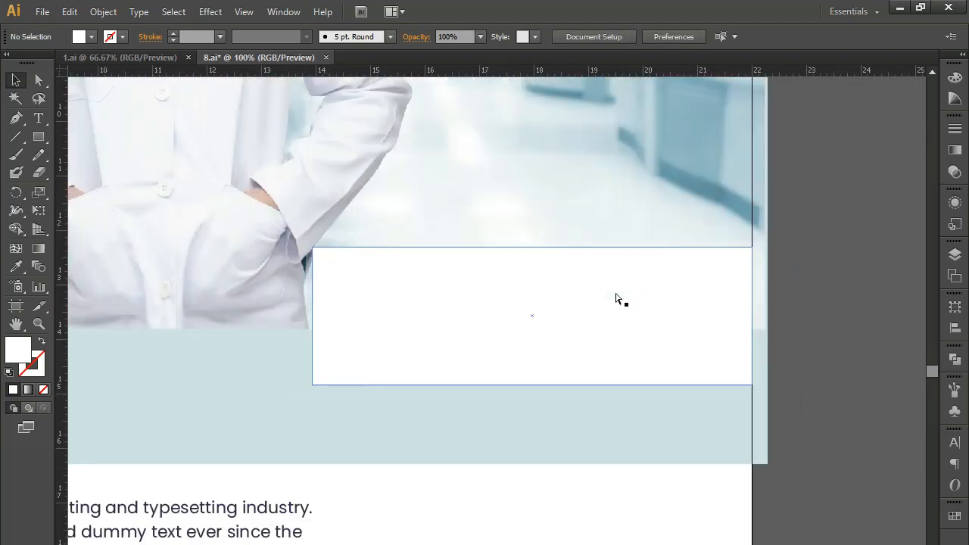
{"action": "left_click", "coordinate": [411, 296]}
{"action": "key", "text": "ctrl+shift+b"}
{"action": "key", "text": "ctrl+shift+b"}
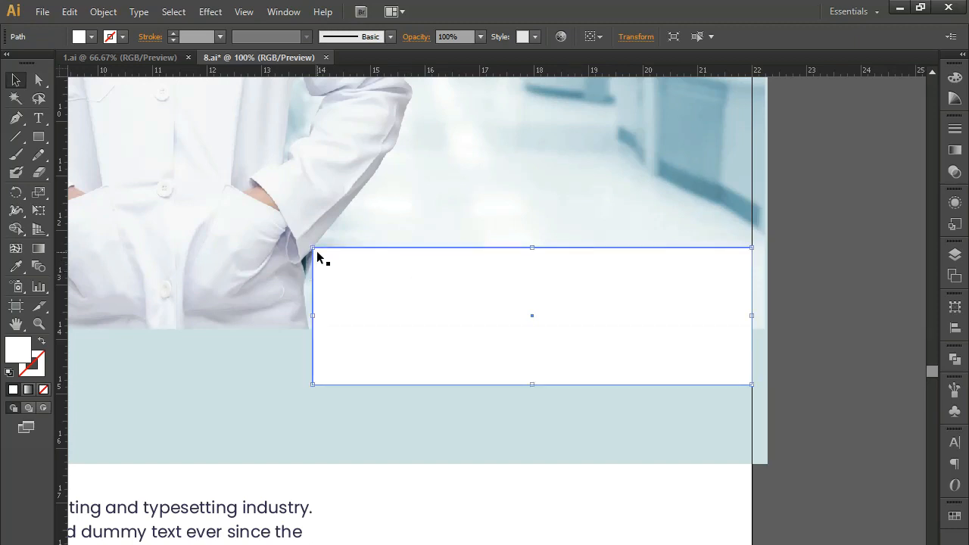
{"action": "left_click_drag", "start_coordinate": [751, 316], "coordinate": [442, 314]}
{"action": "left_click_drag", "start_coordinate": [377, 248], "coordinate": [375, 255]}
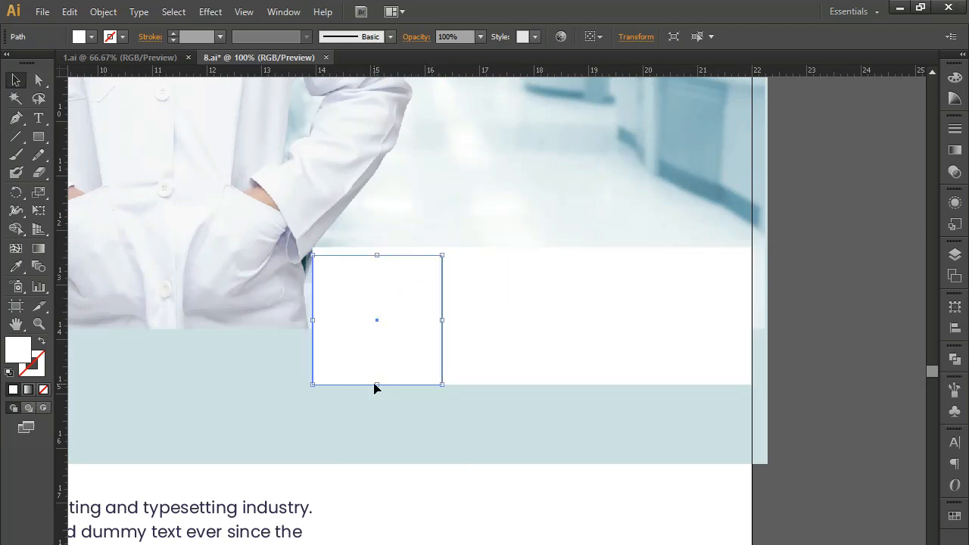
{"action": "left_click_drag", "start_coordinate": [377, 384], "coordinate": [379, 376]}
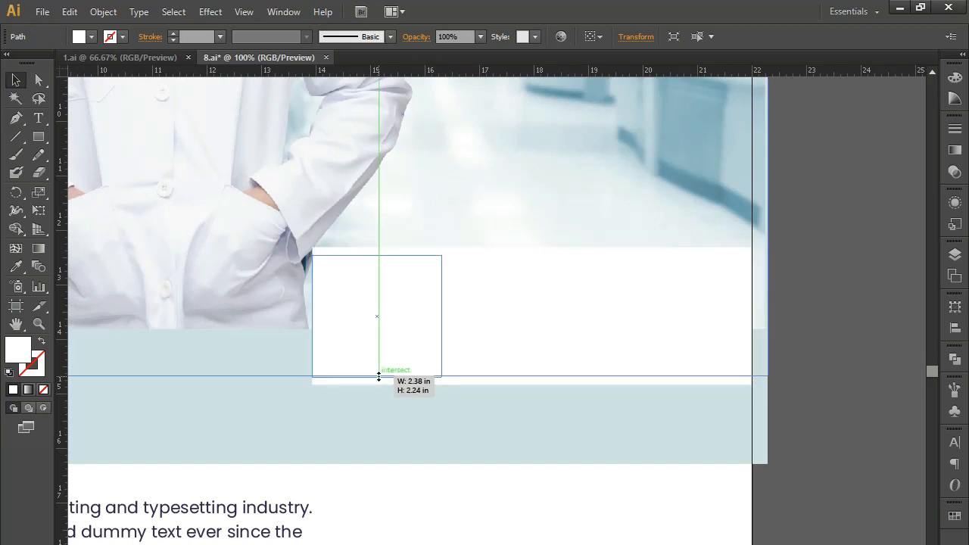
{"action": "left_click_drag", "start_coordinate": [378, 375], "coordinate": [378, 373]}
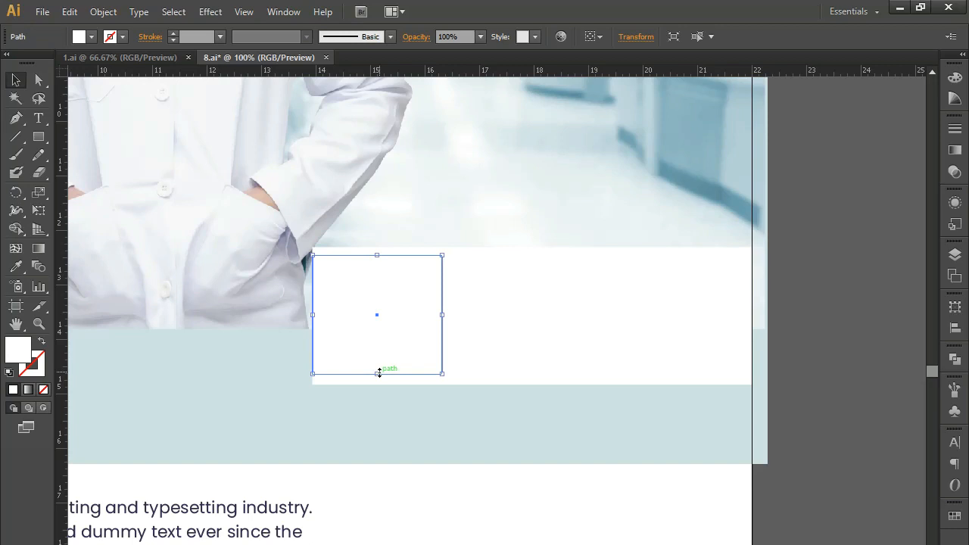
{"action": "key", "text": "shift+Right"}
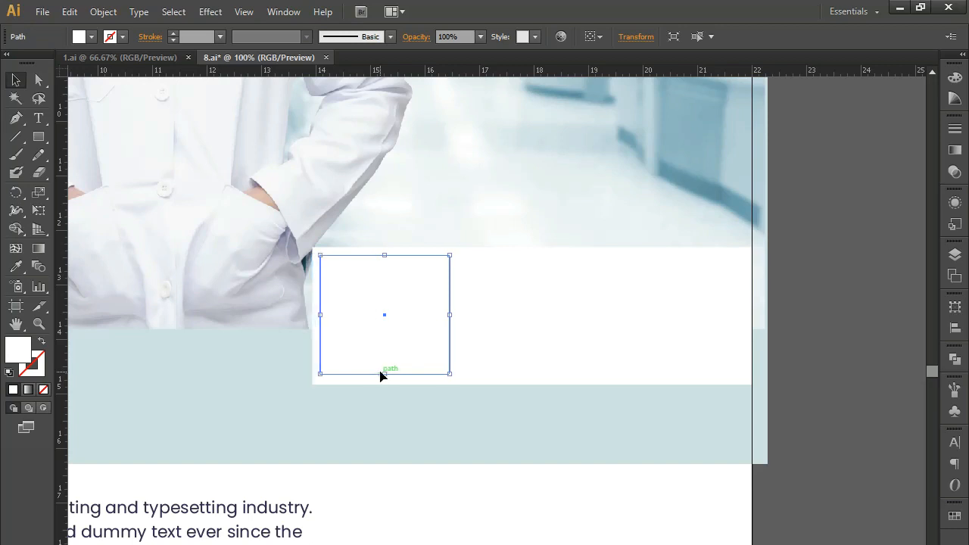
Fill the small rectangle with the dark navy sampled from the paragraph text and bring it to the front
{"action": "left_click", "coordinate": [16, 266]}
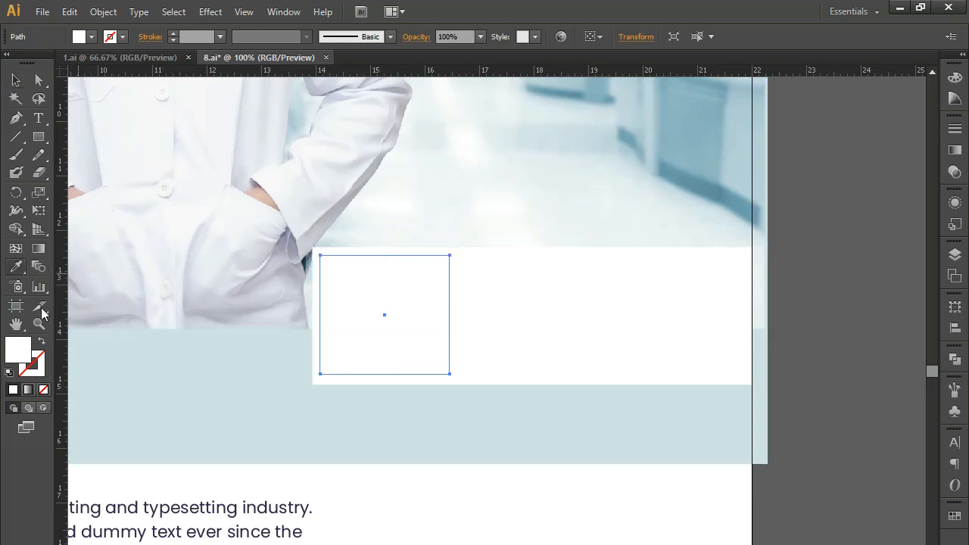
{"action": "left_click", "coordinate": [244, 513]}
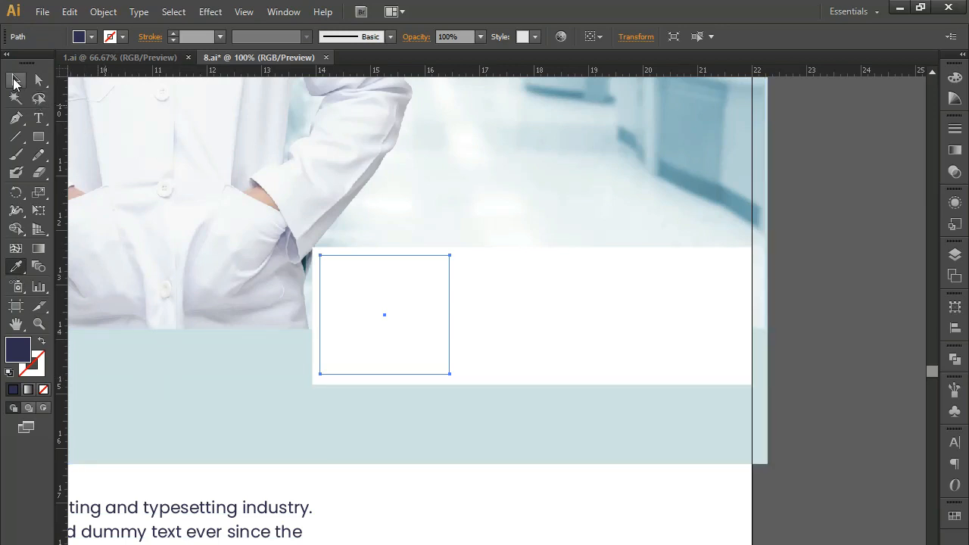
{"action": "left_click", "coordinate": [15, 80]}
{"action": "right_click", "coordinate": [327, 263]}
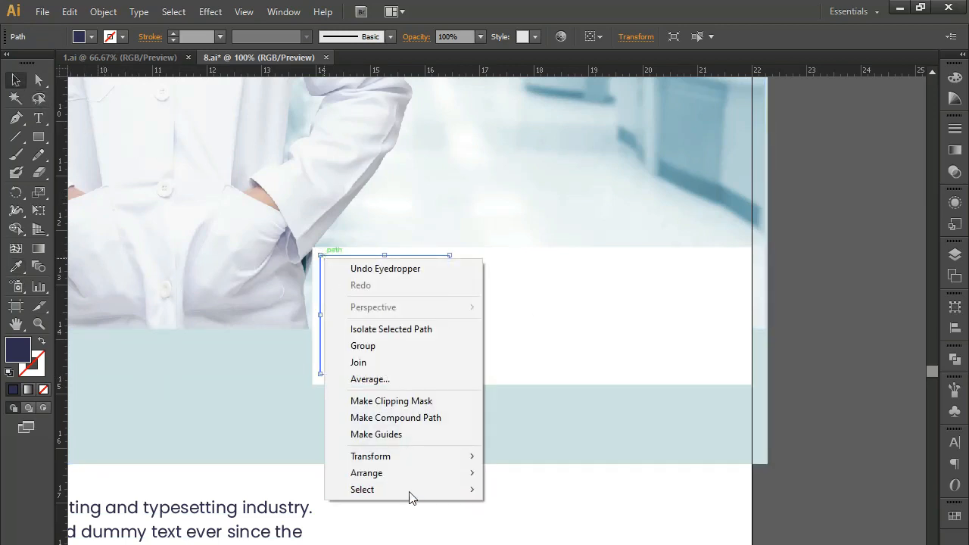
{"action": "mouse_move", "coordinate": [407, 474]}
{"action": "left_click", "coordinate": [527, 474]}
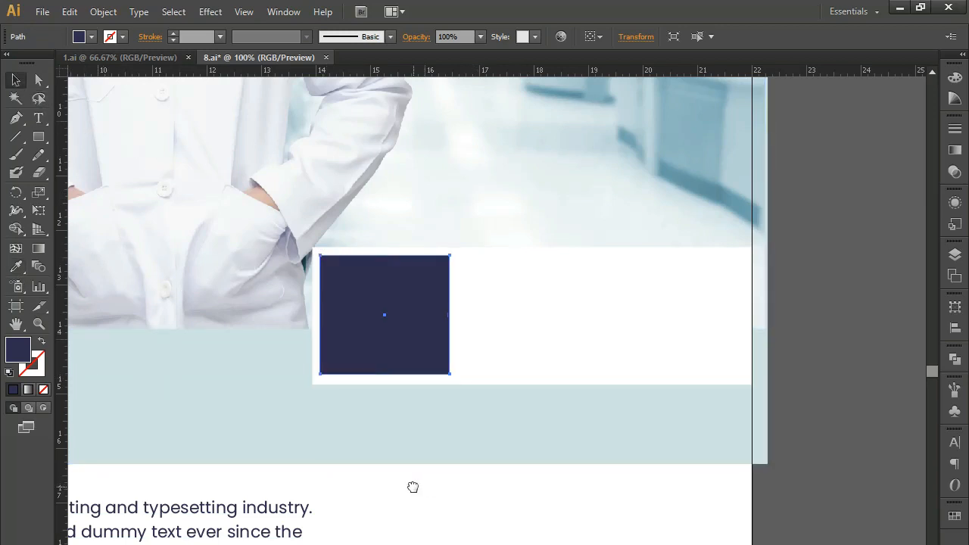
Duplicate the navy tile twice to the right to make an evenly spaced row of three on the white panel
{"action": "left_click_drag", "start_coordinate": [412, 487], "coordinate": [487, 477]}
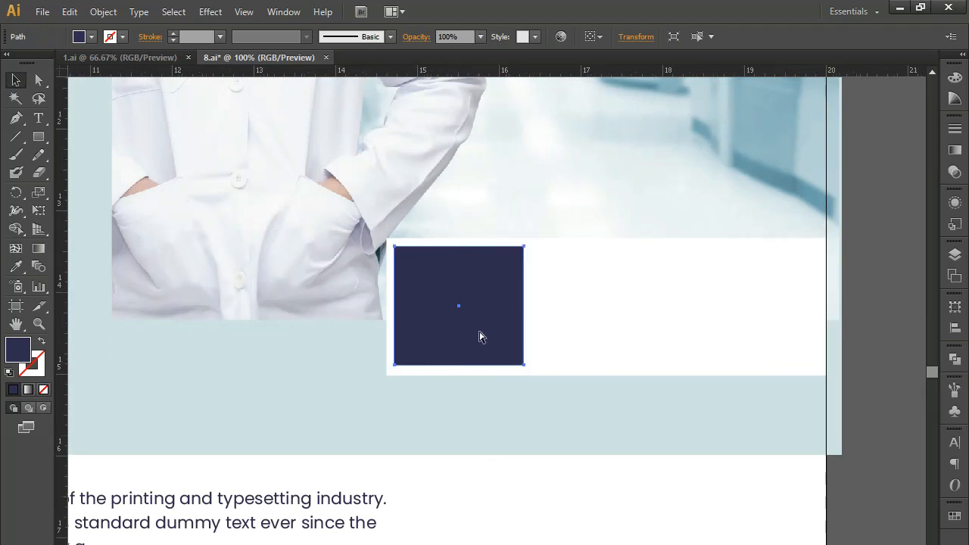
{"action": "key", "text": "ctrl+plus"}
{"action": "left_click_drag", "start_coordinate": [439, 346], "coordinate": [439, 347]}
{"action": "key", "text": "space"}
{"action": "left_click_drag", "start_coordinate": [551, 290], "coordinate": [295, 329]}
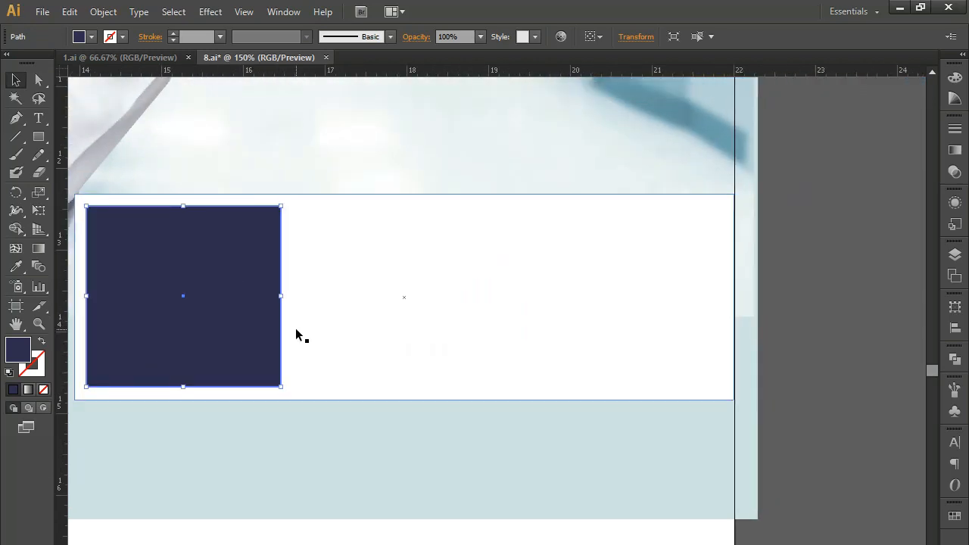
{"action": "left_click_drag", "start_coordinate": [217, 311], "coordinate": [595, 357]}
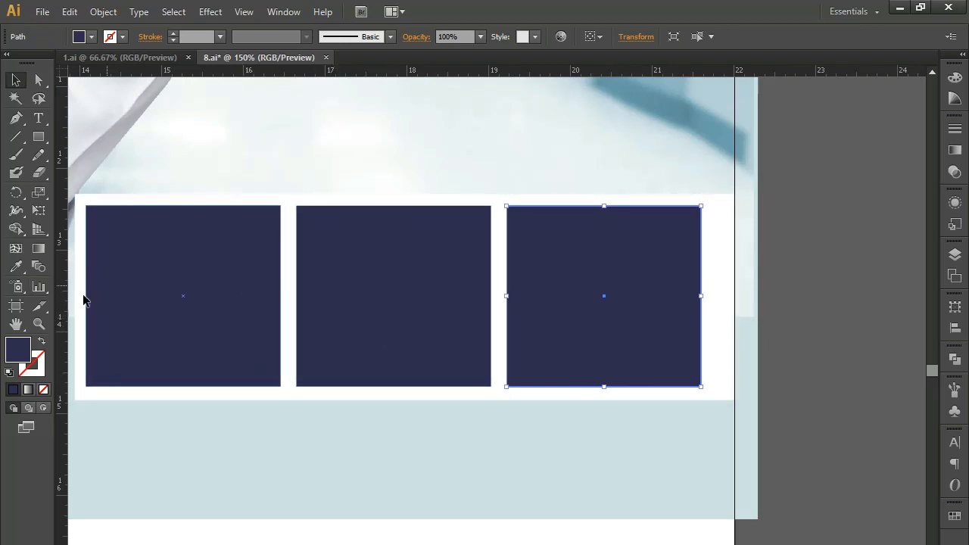
Narrow the white panel and its three navy tiles together from the left, then keep only the tiles selected
{"action": "left_click", "coordinate": [148, 304]}
{"action": "left_click", "coordinate": [377, 312], "text": "shift"}
{"action": "left_click", "coordinate": [599, 281], "text": "shift"}
{"action": "left_click", "coordinate": [288, 285], "text": "shift"}
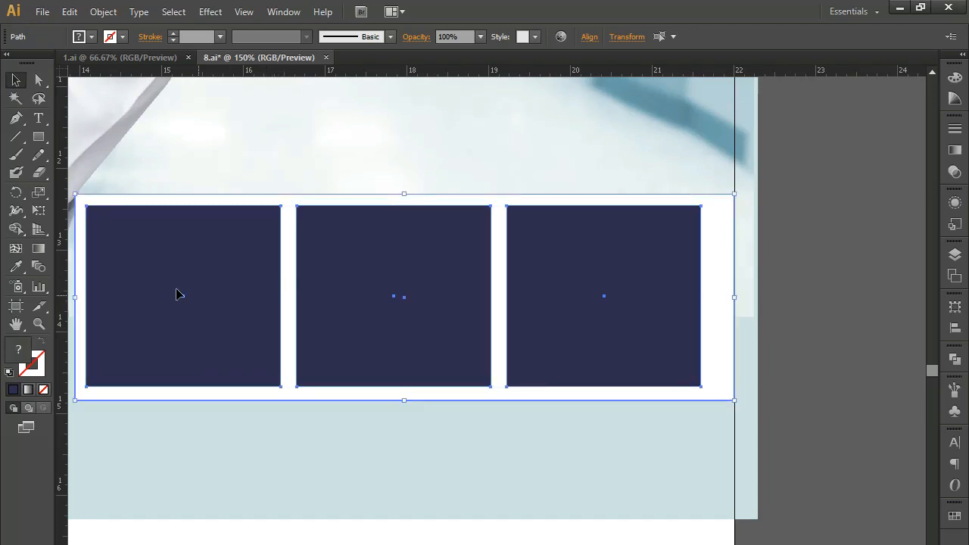
{"action": "left_click_drag", "start_coordinate": [75, 296], "coordinate": [111, 296]}
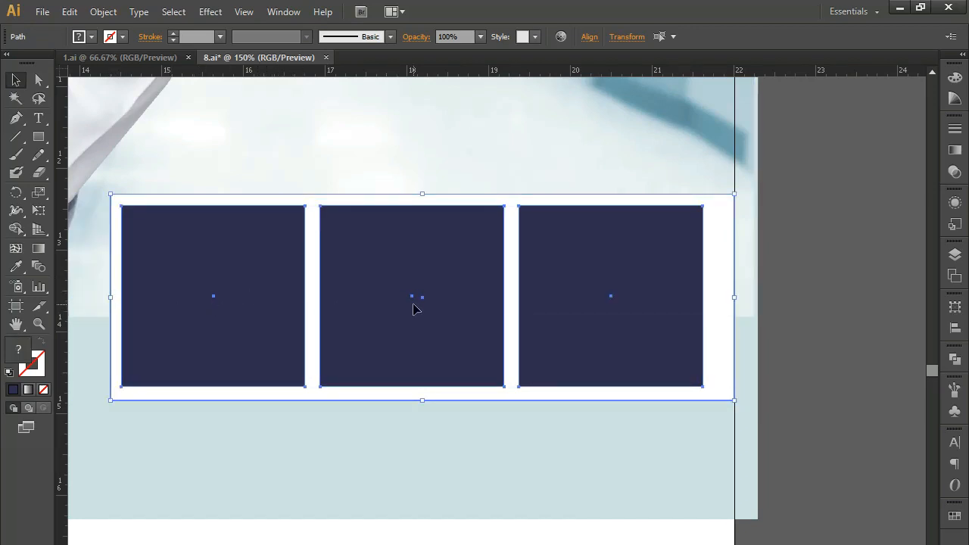
{"action": "left_click", "coordinate": [718, 357], "text": "shift"}
Try to move the three navy tiles right, flush with the white panel's right edge
{"action": "left_click_drag", "start_coordinate": [553, 335], "coordinate": [583, 335]}
{"action": "left_click_drag", "start_coordinate": [125, 286], "coordinate": [119, 300]}
{"action": "key", "text": "Right"}
{"action": "key", "text": "Right"}
{"action": "key", "text": "Right"}
{"action": "key", "text": "Right"}
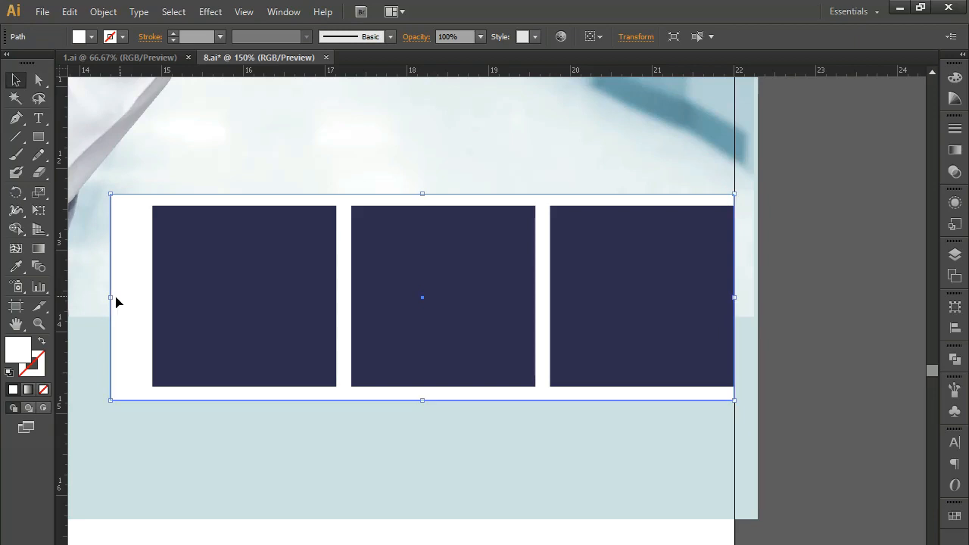
{"action": "key", "text": "ctrl+z"}
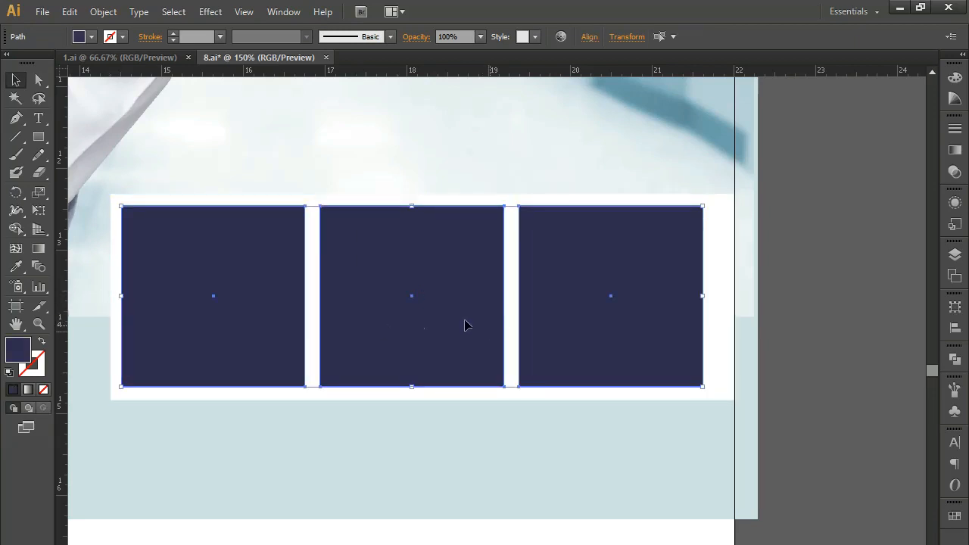
Shift the three navy tiles slightly right and trim the white panel's left side to leave an even border
{"action": "left_click_drag", "start_coordinate": [415, 326], "coordinate": [432, 324]}
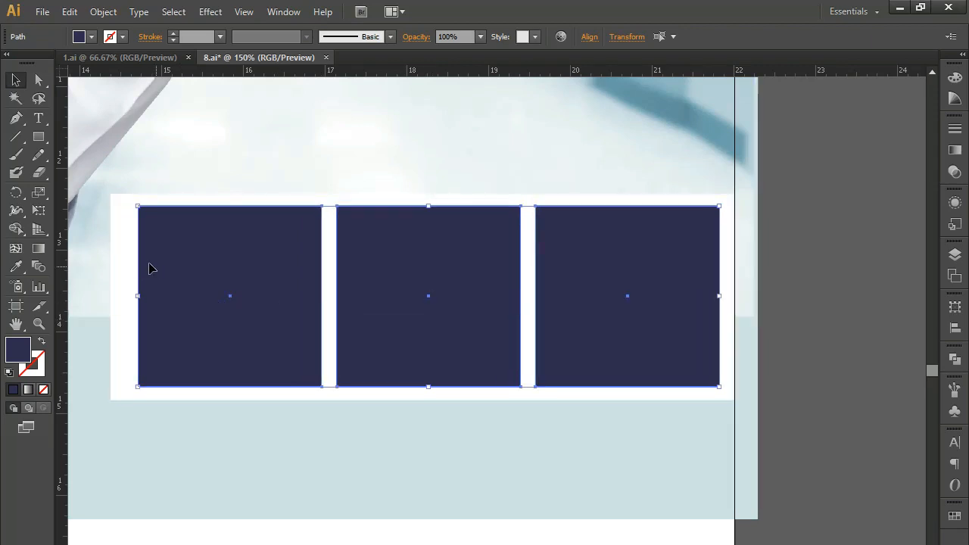
{"action": "left_click", "coordinate": [119, 279]}
{"action": "left_click_drag", "start_coordinate": [111, 298], "coordinate": [125, 299]}
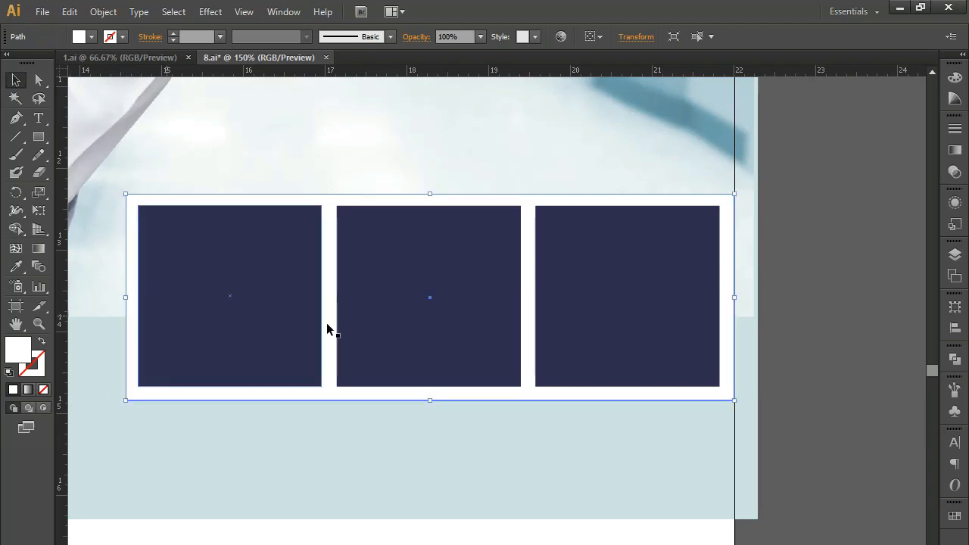
{"action": "left_click", "coordinate": [855, 272]}
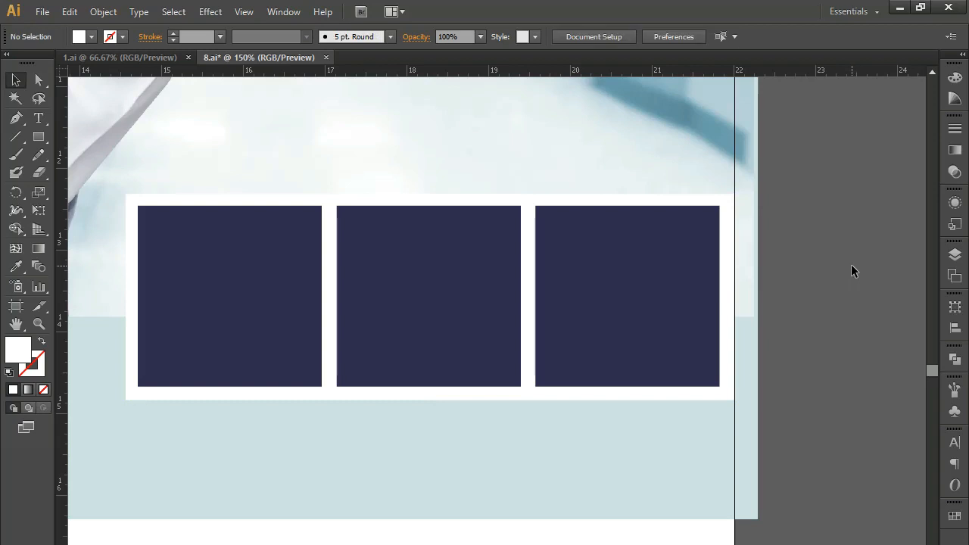
Shorten the pale blue banner background slightly from its lower edge and deselect it
{"action": "key", "text": "ctrl+minus"}
{"action": "key", "text": "ctrl+minus"}
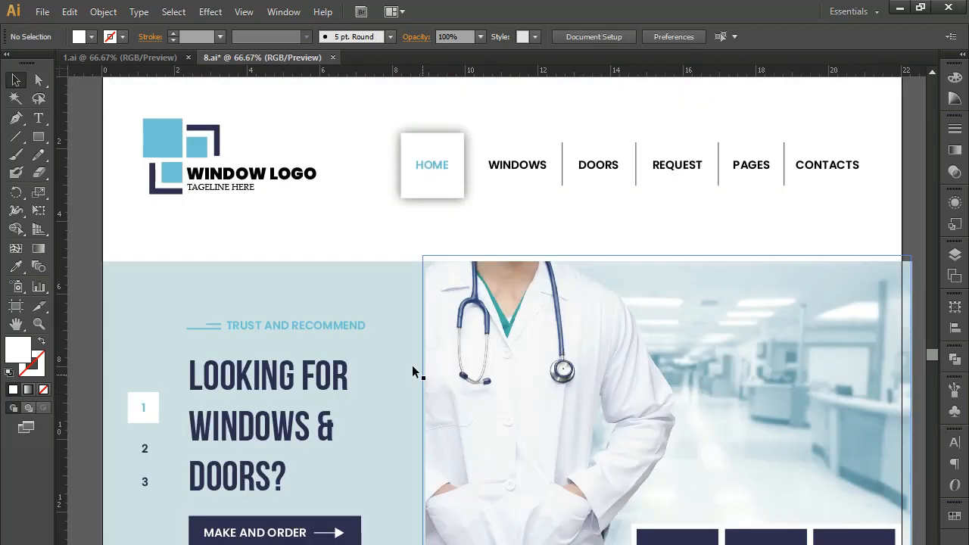
{"action": "left_click", "coordinate": [439, 532]}
{"action": "left_click_drag", "start_coordinate": [507, 543], "coordinate": [512, 544]}
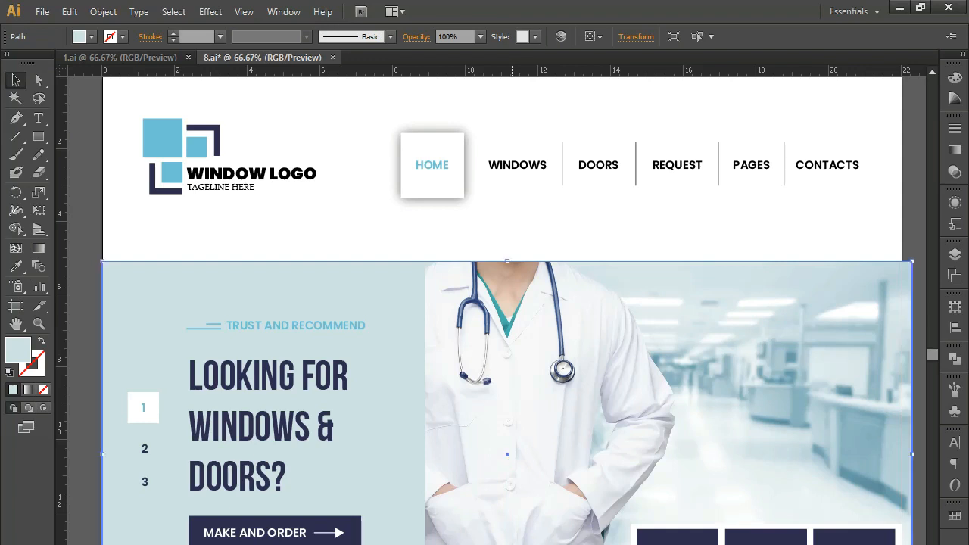
{"action": "left_click", "coordinate": [715, 224]}
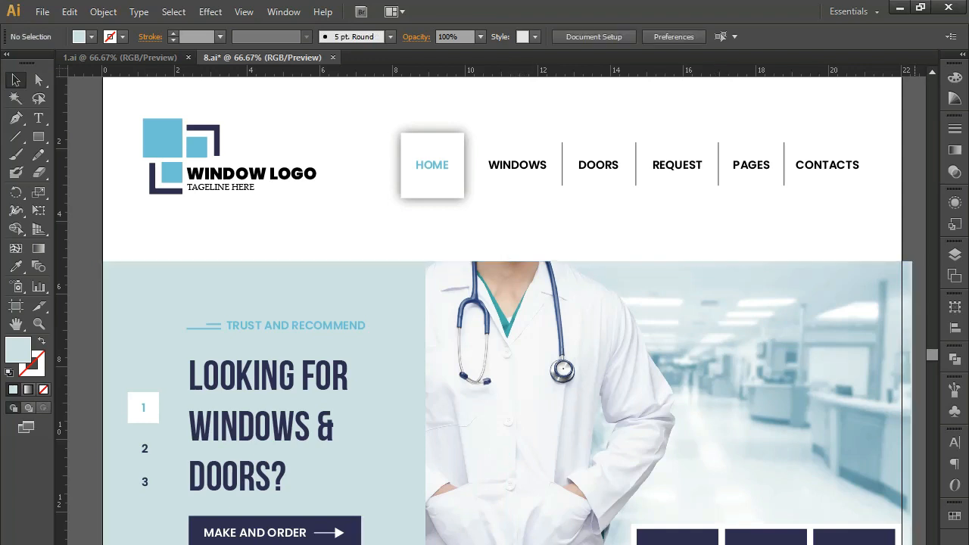
Paste the set of copied interior photos into the website design and deselect them
{"action": "key", "text": "ctrl+v"}
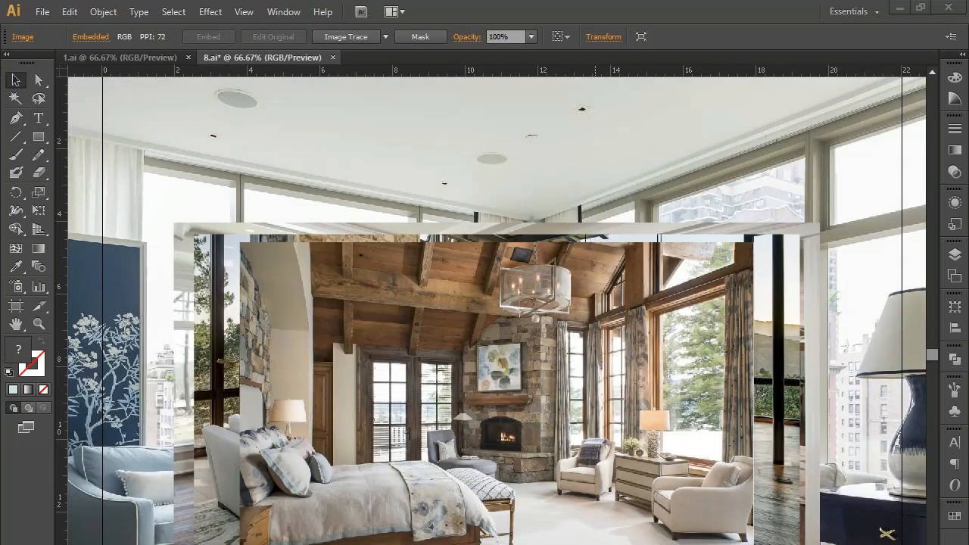
{"action": "key", "text": "ctrl+minus"}
{"action": "key", "text": "ctrl+minus"}
{"action": "key", "text": "ctrl+minus"}
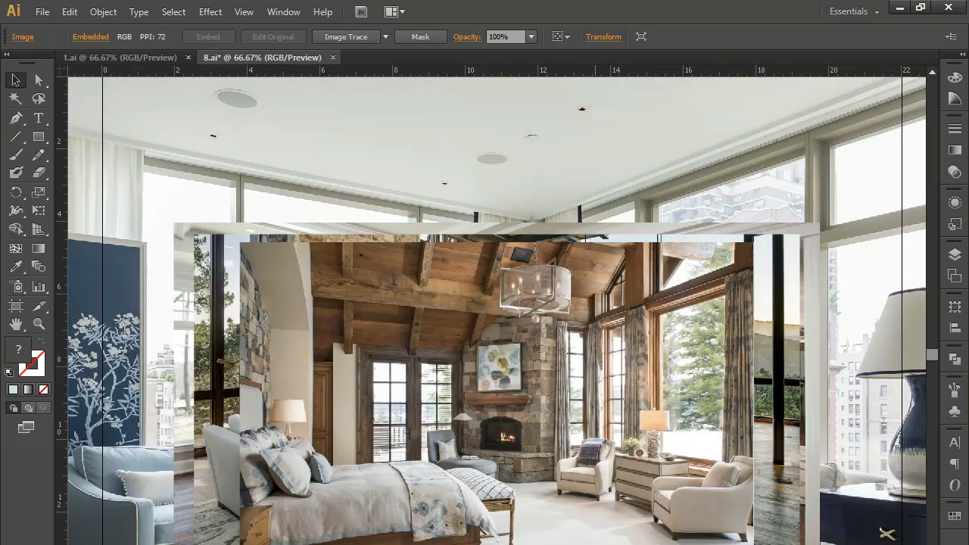
{"action": "key", "text": "ctrl+minus"}
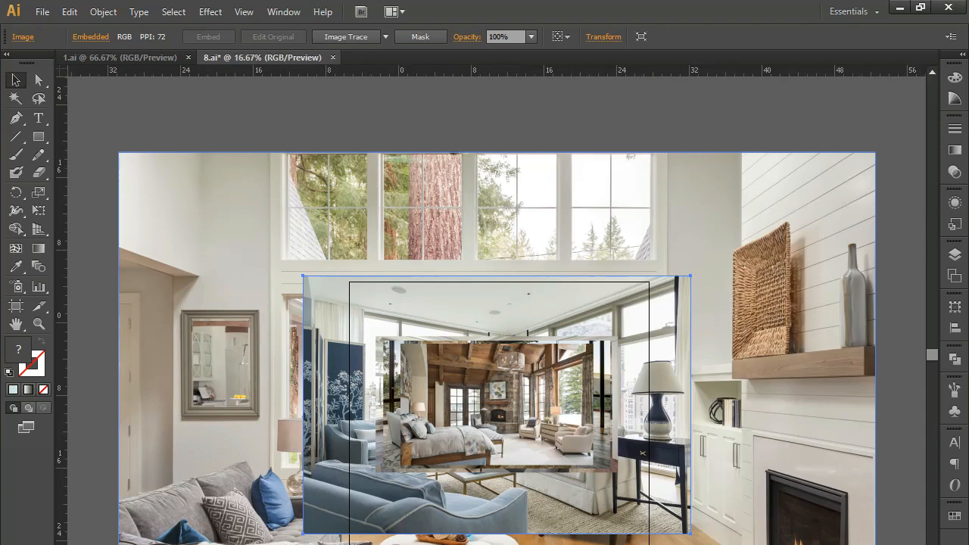
{"action": "left_click", "coordinate": [698, 195]}
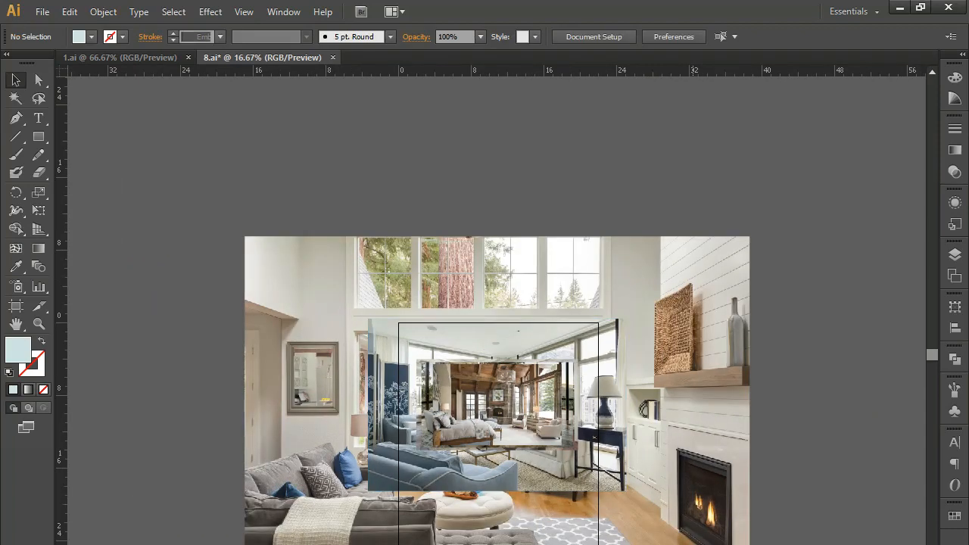
Move the large living-room photo with the fireplace off the design to the space above the artboard
{"action": "left_click", "coordinate": [698, 473]}
{"action": "left_click_drag", "start_coordinate": [650, 408], "coordinate": [624, 544]}
{"action": "left_click_drag", "start_coordinate": [676, 501], "coordinate": [610, 140]}
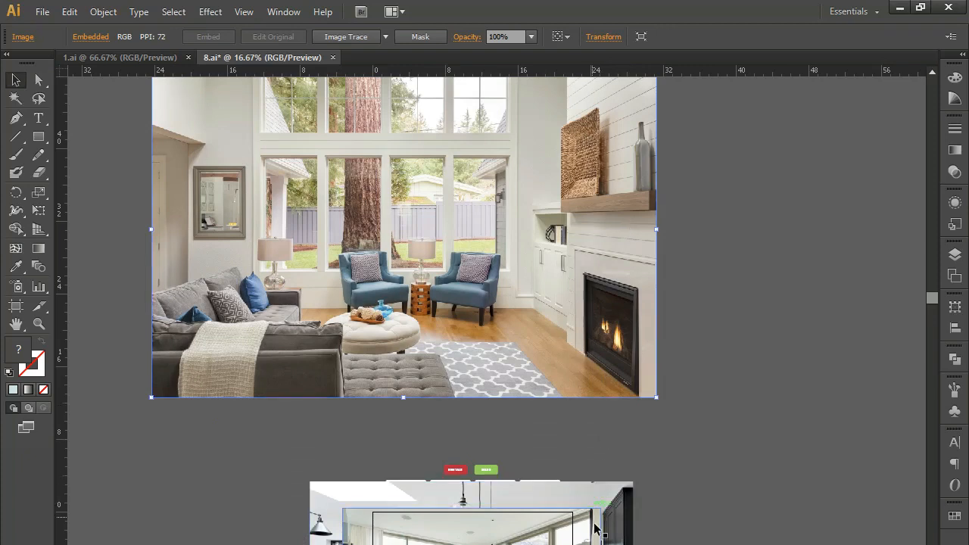
Spread the smaller interior photos off the design into the empty space to the right of the artboard
{"action": "left_click", "coordinate": [720, 434]}
{"action": "left_click_drag", "start_coordinate": [472, 544], "coordinate": [587, 544]}
{"action": "left_click_drag", "start_coordinate": [691, 522], "coordinate": [847, 385]}
{"action": "left_click_drag", "start_coordinate": [607, 539], "coordinate": [812, 451]}
{"action": "left_click_drag", "start_coordinate": [576, 544], "coordinate": [830, 542]}
{"action": "left_click_drag", "start_coordinate": [469, 544], "coordinate": [788, 317]}
{"action": "left_click_drag", "start_coordinate": [476, 544], "coordinate": [794, 160]}
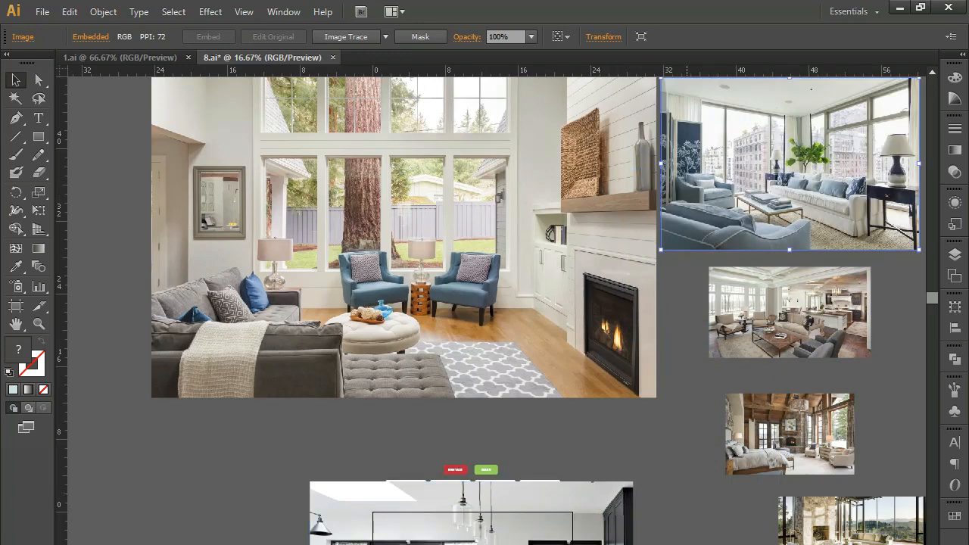
{"action": "left_click_drag", "start_coordinate": [823, 166], "coordinate": [776, 449]}
Move the white kitchen photo with dark-framed doors to the empty space left of the artboard
{"action": "left_click_drag", "start_coordinate": [540, 519], "coordinate": [140, 472]}
{"action": "left_click_drag", "start_coordinate": [412, 532], "coordinate": [550, 514]}
{"action": "key", "text": "ctrl+z"}
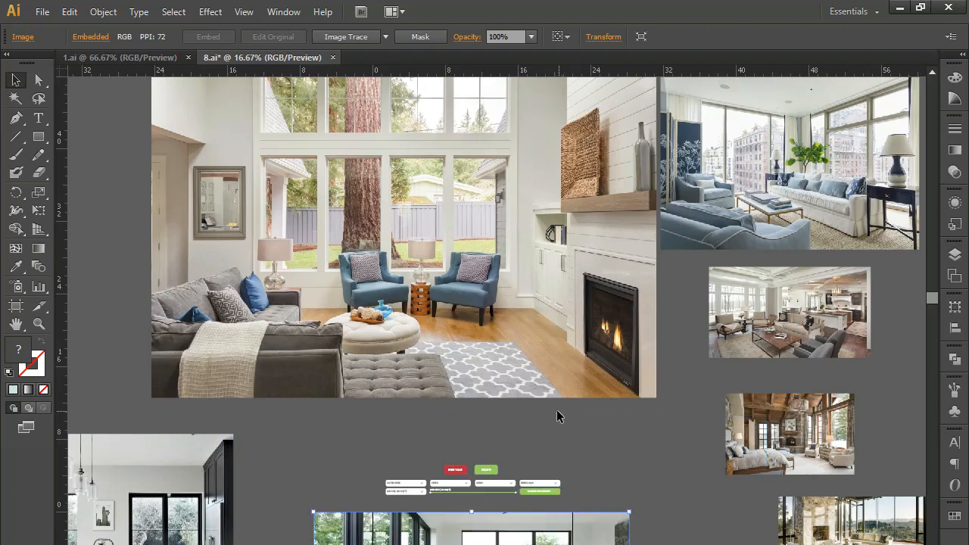
Scale down the large living-room photo above the artboard from its lower-right corner
{"action": "left_click", "coordinate": [573, 342]}
{"action": "left_click_drag", "start_coordinate": [657, 398], "coordinate": [496, 290]}
{"action": "left_click_drag", "start_coordinate": [560, 392], "coordinate": [532, 147]}
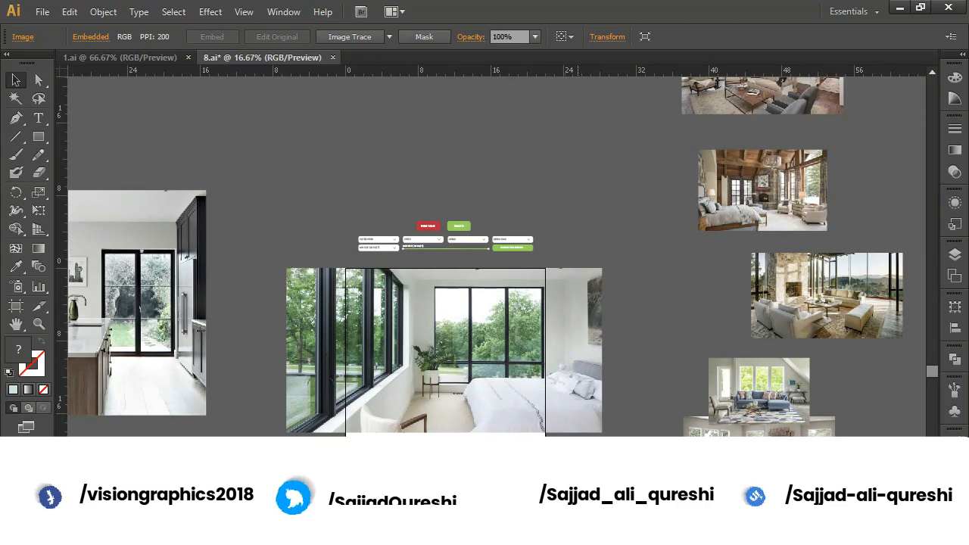
Scale down the bedroom photo with black-framed windows and position it over the doctor image in the hero section
{"action": "key", "text": "ctrl+plus"}
{"action": "key", "text": "ctrl+plus"}
{"action": "left_click", "coordinate": [623, 368]}
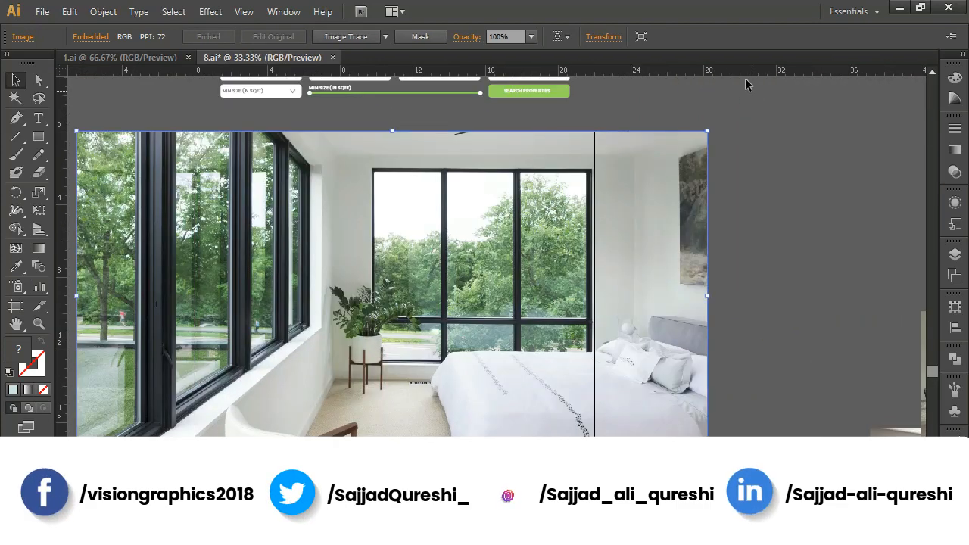
{"action": "left_click_drag", "start_coordinate": [706, 132], "coordinate": [560, 207]}
{"action": "left_click_drag", "start_coordinate": [357, 324], "coordinate": [445, 326]}
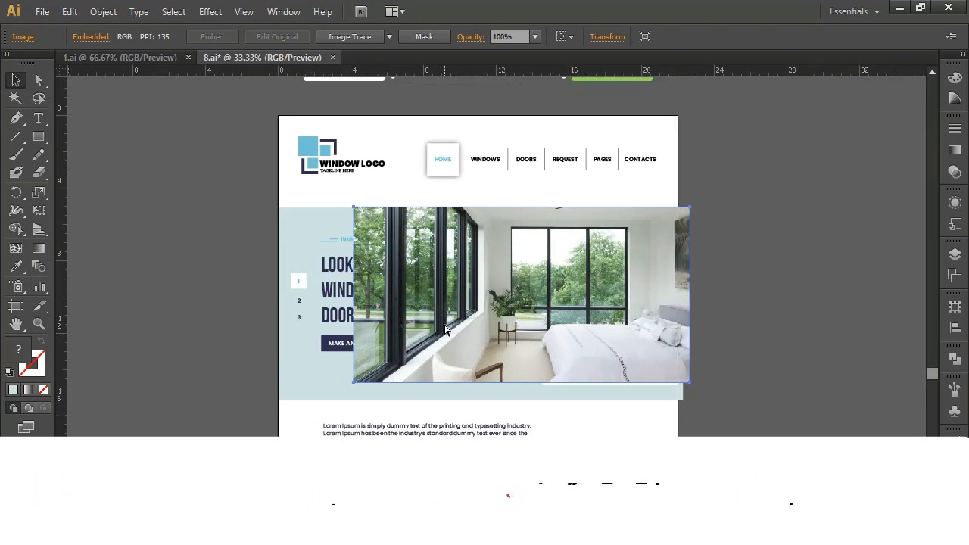
{"action": "key", "text": "ctrl+plus"}
{"action": "left_click", "coordinate": [292, 379]}
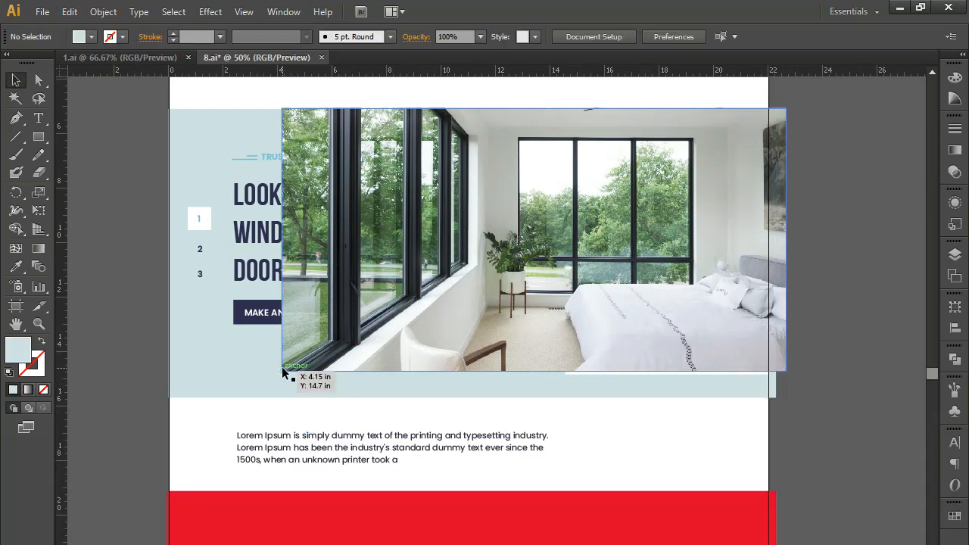
Move the bedroom photo into the hero image's clipping mask behind the doctor picture, and delete the doctor picture
{"action": "left_click", "coordinate": [529, 268]}
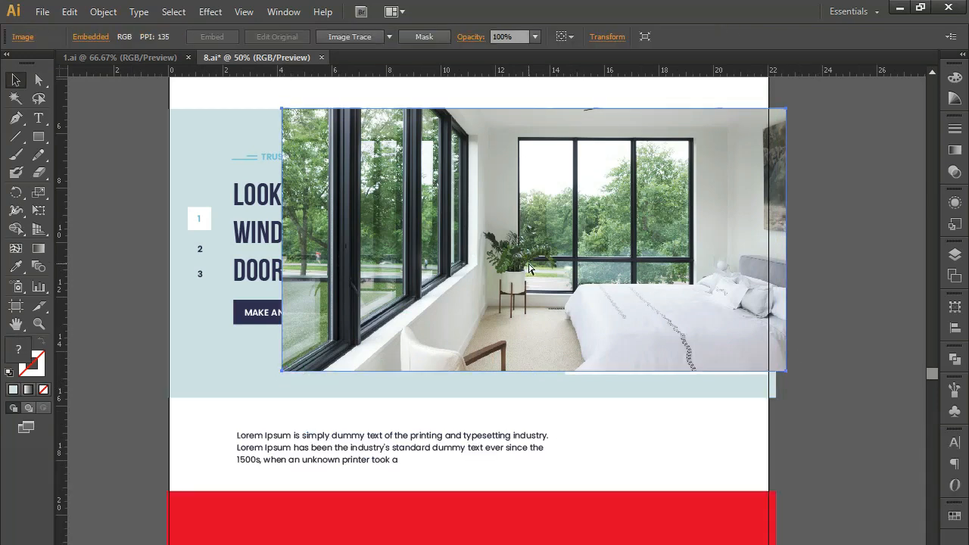
{"action": "key", "text": "ctrl+x"}
{"action": "key", "text": "a"}
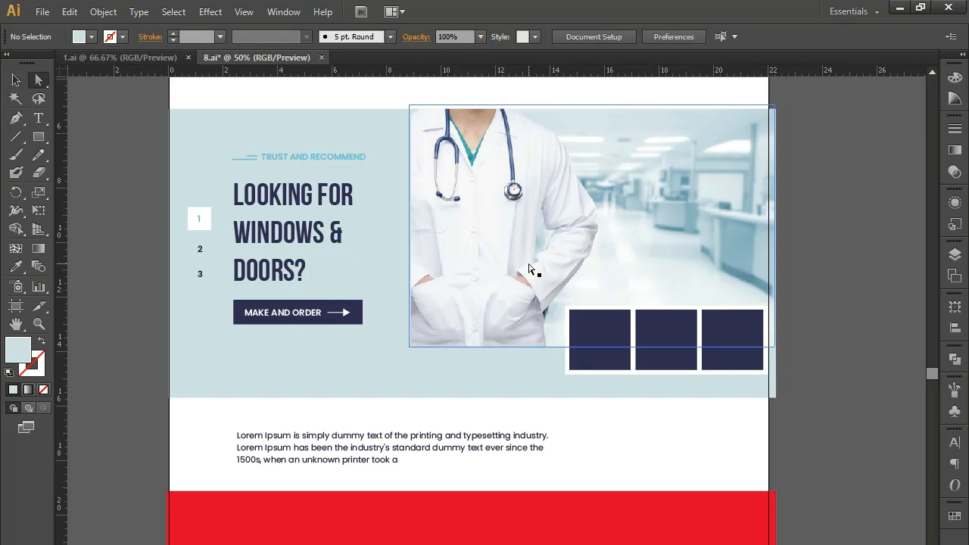
{"action": "left_click", "coordinate": [529, 268]}
{"action": "key", "text": "ctrl+b"}
{"action": "left_click", "coordinate": [529, 268]}
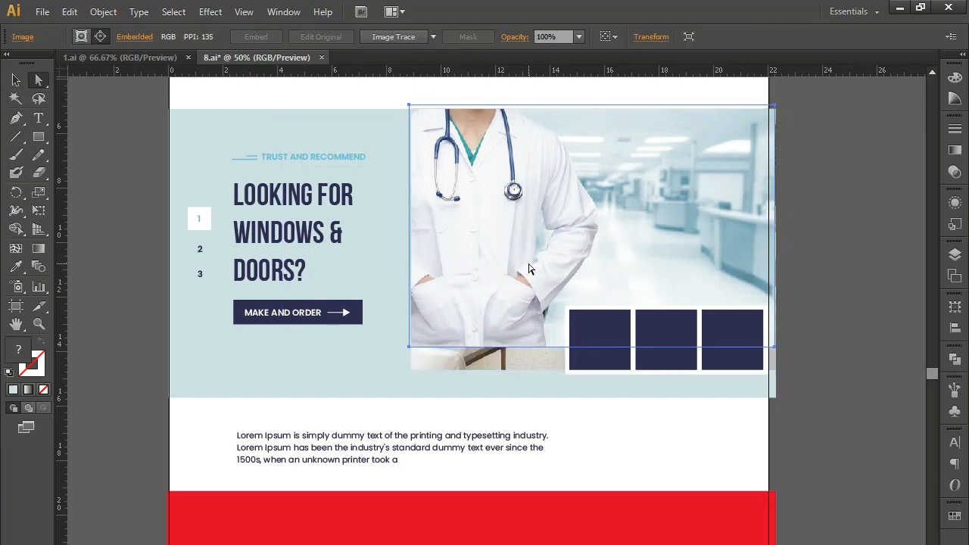
{"action": "key", "text": "Delete"}
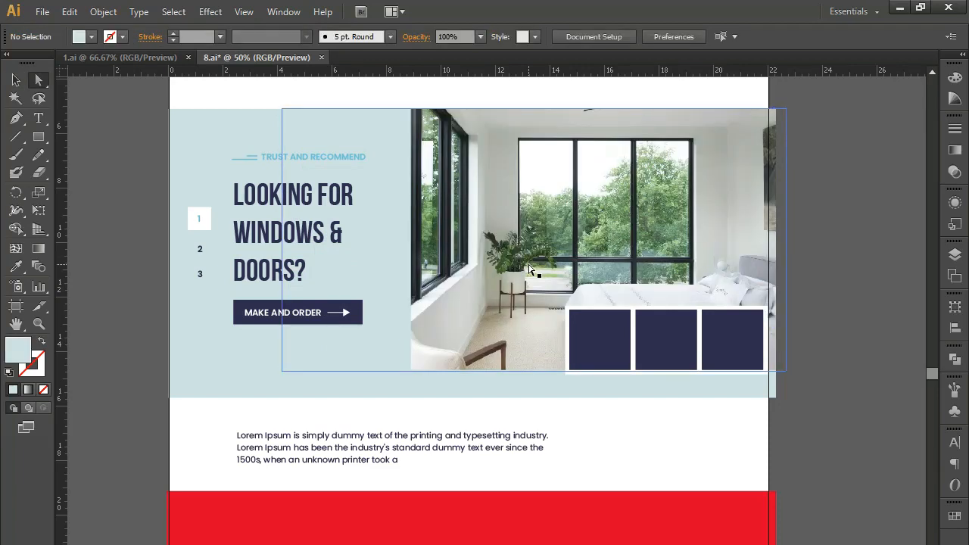
Nudge the bedroom photo slightly to the right inside the hero clipping mask
{"action": "left_click", "coordinate": [528, 268]}
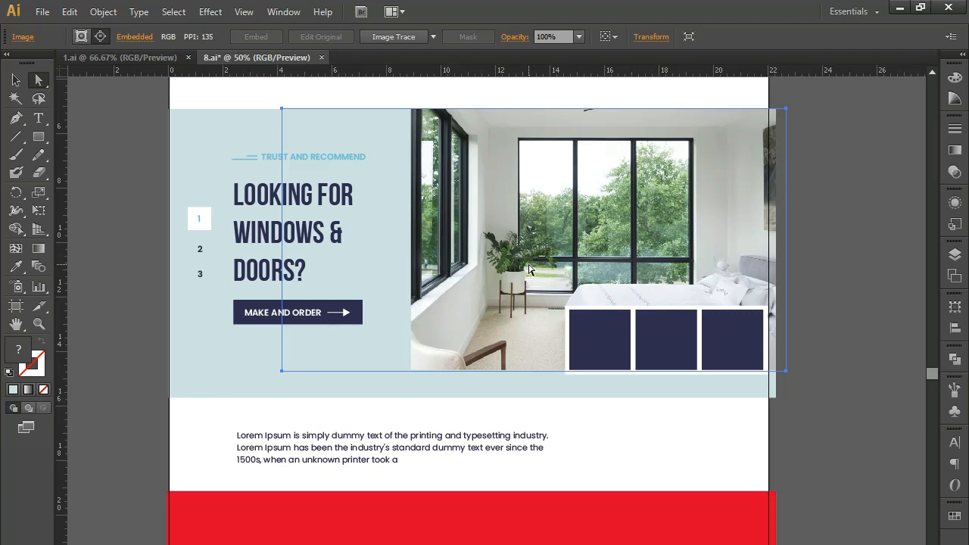
{"action": "key", "text": "shift+Right"}
{"action": "key", "text": "shift+Right"}
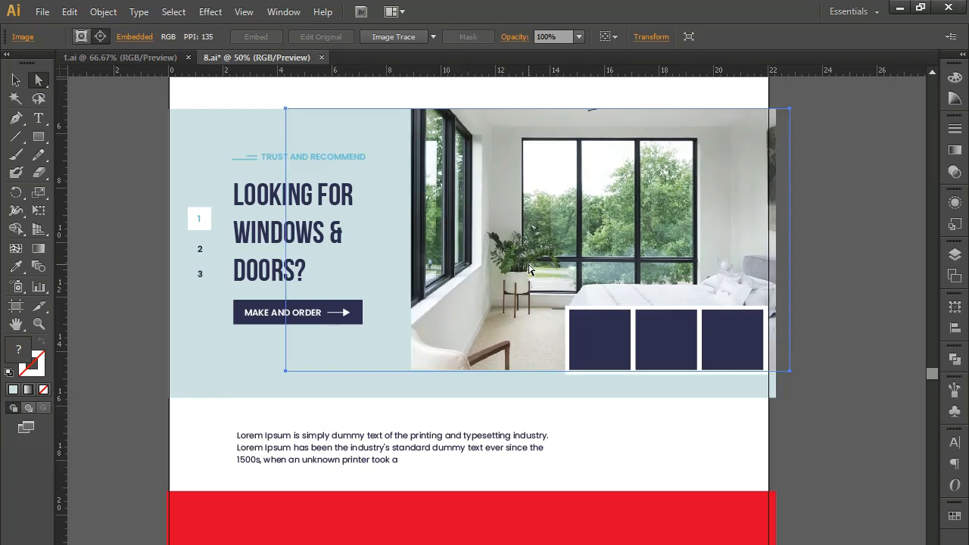
{"action": "key", "text": "shift+Right"}
{"action": "key", "text": "shift+Left"}
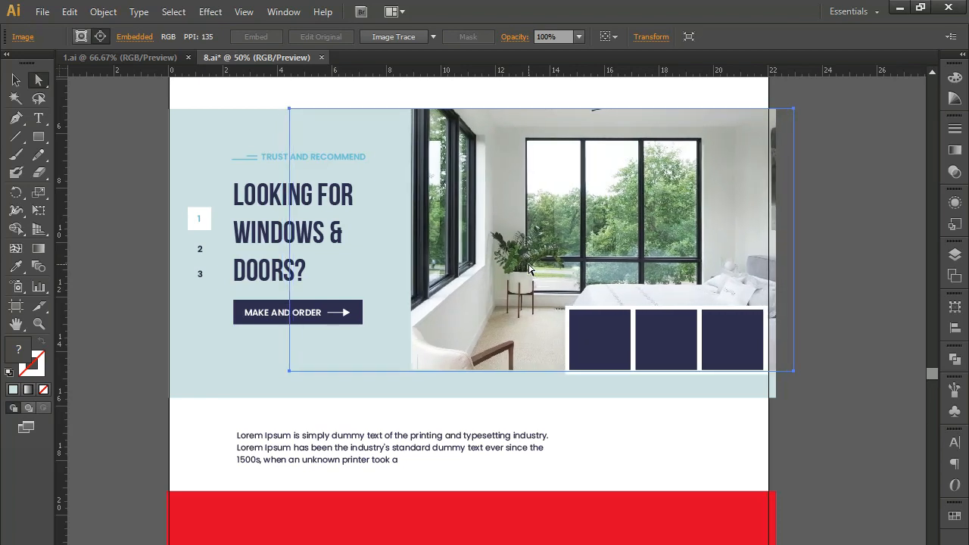
{"action": "key", "text": "shift+Left"}
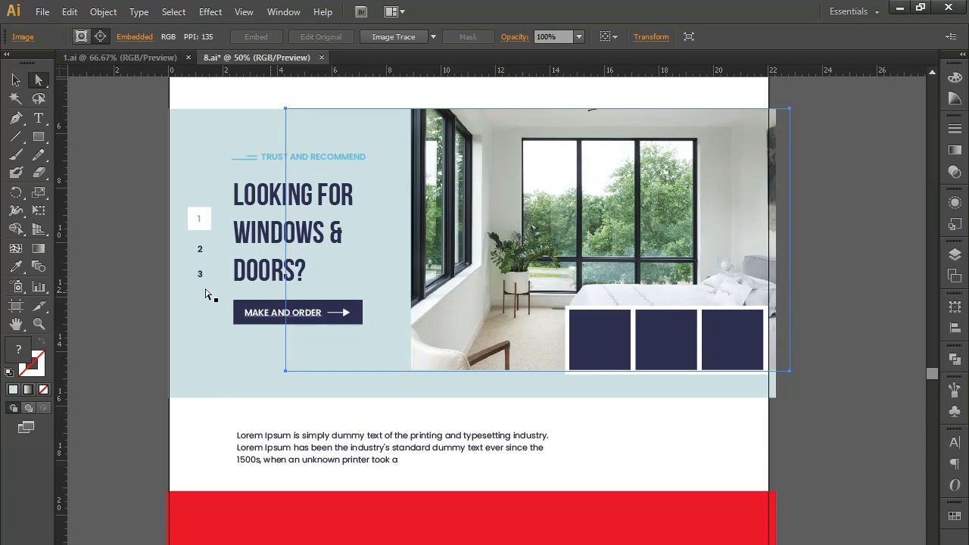
{"action": "left_click", "coordinate": [127, 258]}
{"action": "left_click", "coordinate": [15, 81]}
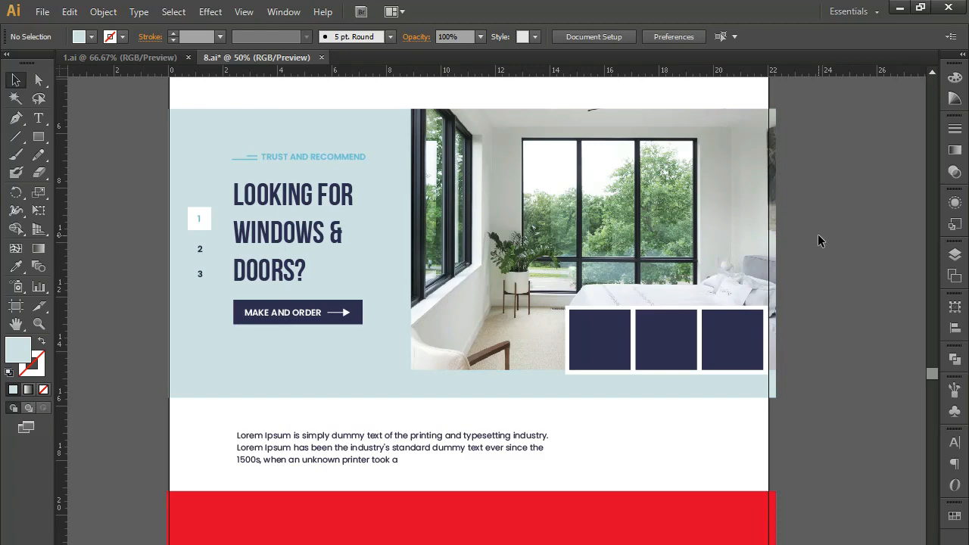
Place a copy of the blue-sofa living-room photo over the hero's three-tile panel
{"action": "key", "text": "ctrl+minus"}
{"action": "left_click_drag", "start_coordinate": [662, 291], "coordinate": [621, 337]}
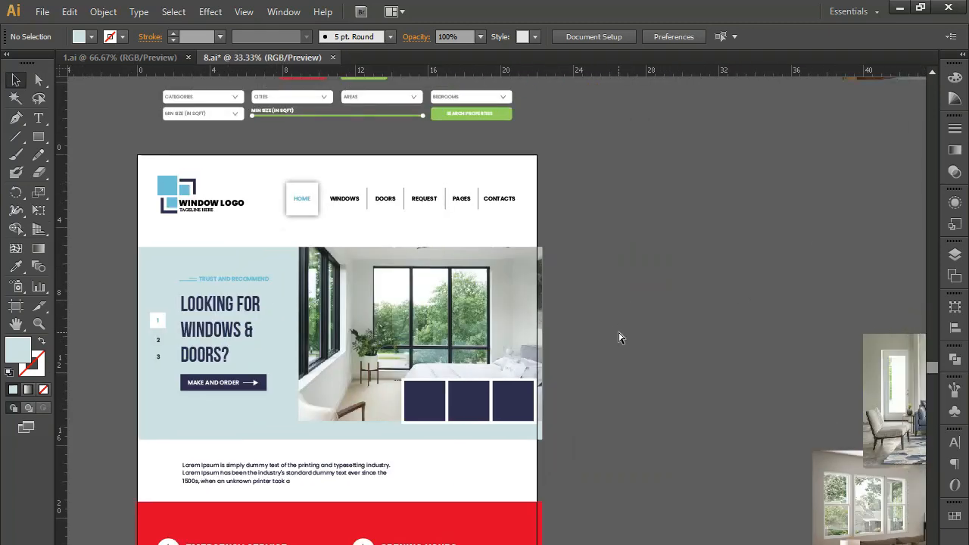
{"action": "key", "text": "ctrl+minus"}
{"action": "left_click_drag", "start_coordinate": [697, 361], "coordinate": [618, 367]}
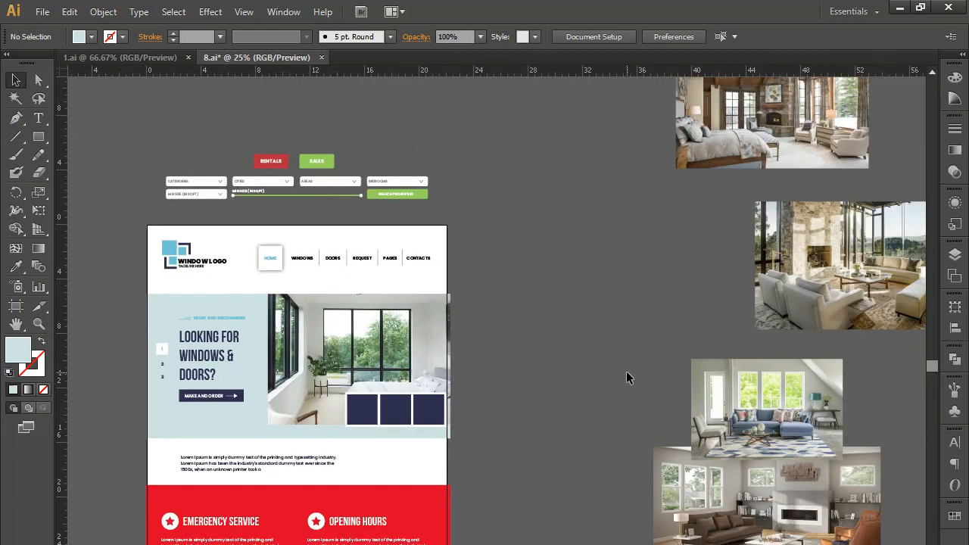
{"action": "left_click_drag", "start_coordinate": [766, 413], "coordinate": [535, 342]}
{"action": "left_click_drag", "start_coordinate": [517, 387], "coordinate": [575, 406]}
{"action": "key", "text": "ctrl+plus"}
{"action": "key", "text": "ctrl+plus"}
{"action": "key", "text": "ctrl+plus"}
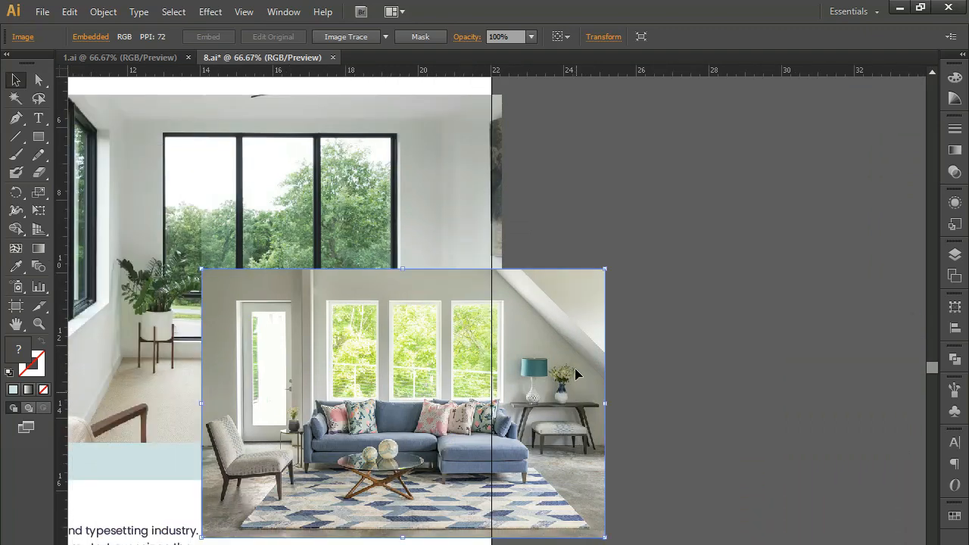
Scale down the blue-sofa photo copy to about the tile height and align it over the first navy tile
{"action": "left_click", "coordinate": [608, 271]}
{"action": "left_click", "coordinate": [594, 277]}
{"action": "left_click_drag", "start_coordinate": [603, 269], "coordinate": [408, 399]}
{"action": "left_click_drag", "start_coordinate": [339, 436], "coordinate": [400, 426]}
{"action": "key", "text": "ctrl+plus"}
{"action": "left_click_drag", "start_coordinate": [351, 484], "coordinate": [378, 427]}
{"action": "left_click_drag", "start_coordinate": [358, 463], "coordinate": [358, 450]}
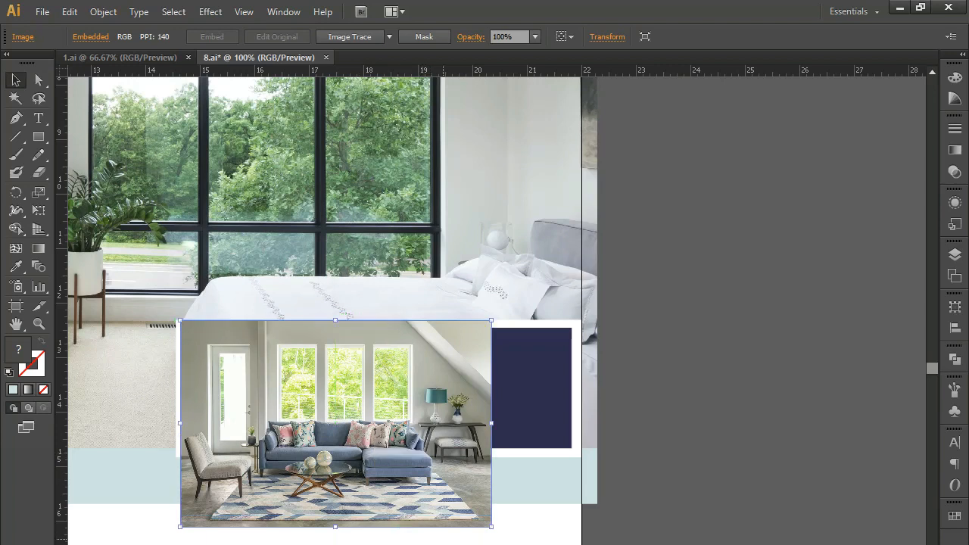
{"action": "left_click_drag", "start_coordinate": [491, 532], "coordinate": [412, 447]}
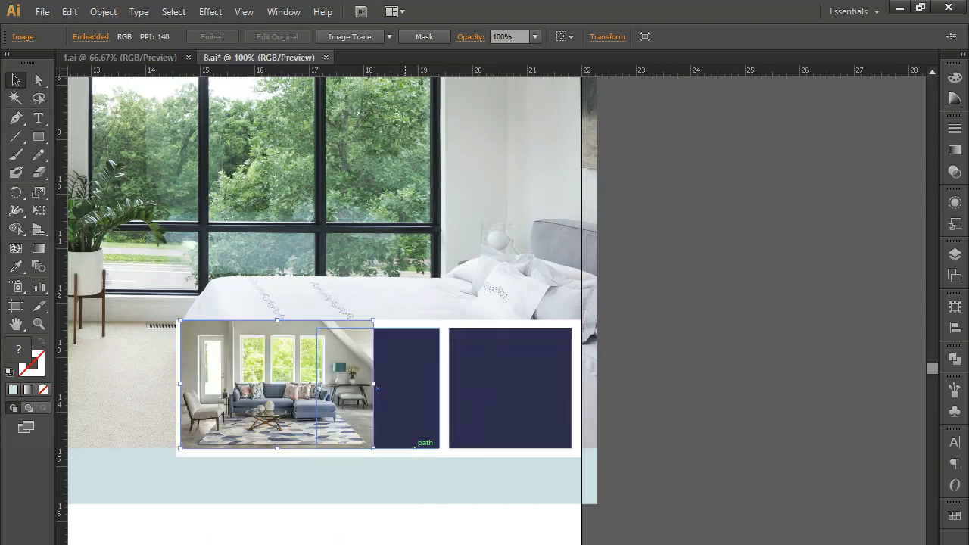
Paste the blue-sofa photo behind the first navy tile and clip it to the tile with a clipping mask
{"action": "left_click", "coordinate": [316, 517]}
{"action": "left_click_drag", "start_coordinate": [314, 517], "coordinate": [403, 523]}
{"action": "left_click", "coordinate": [361, 394]}
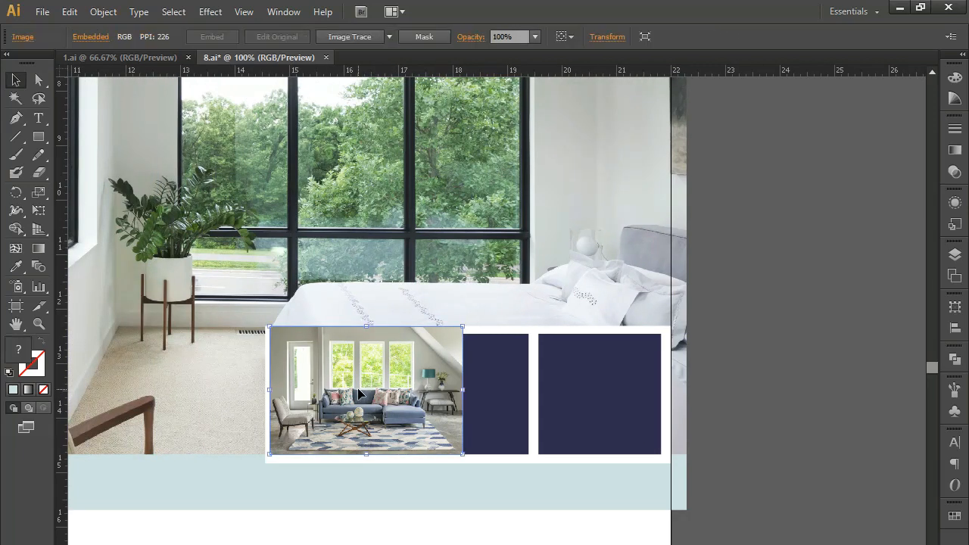
{"action": "key", "text": "ctrl+x"}
{"action": "key", "text": "a"}
{"action": "left_click", "coordinate": [356, 401]}
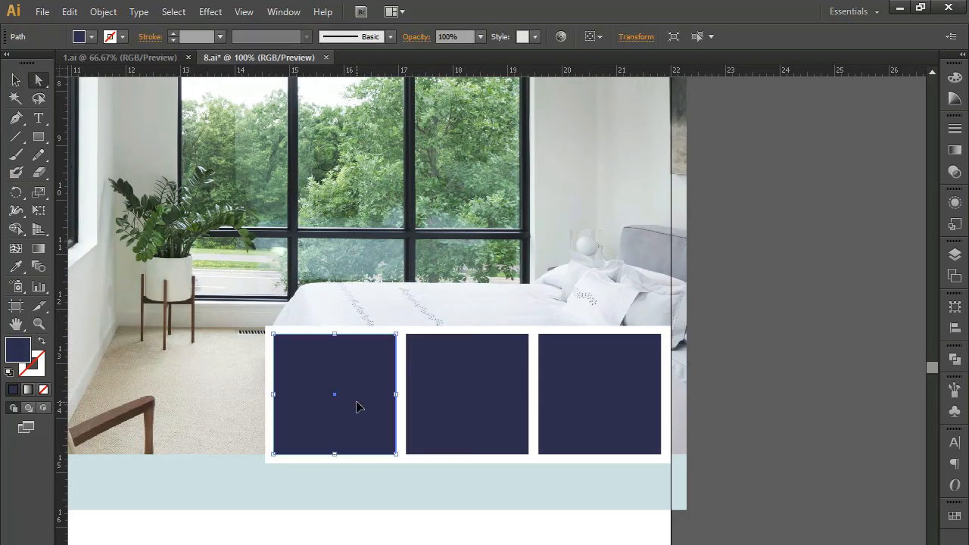
{"action": "key", "text": "ctrl+b"}
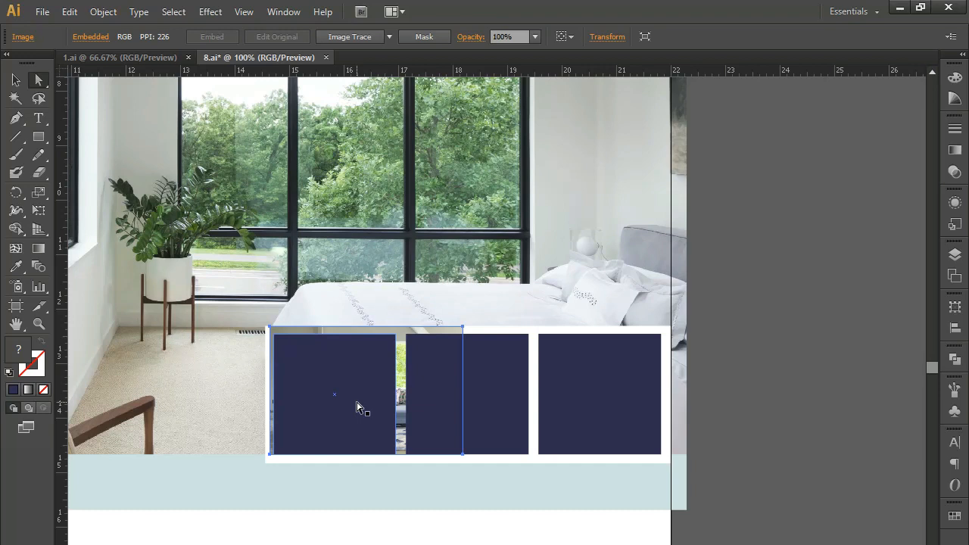
{"action": "key", "text": "Down"}
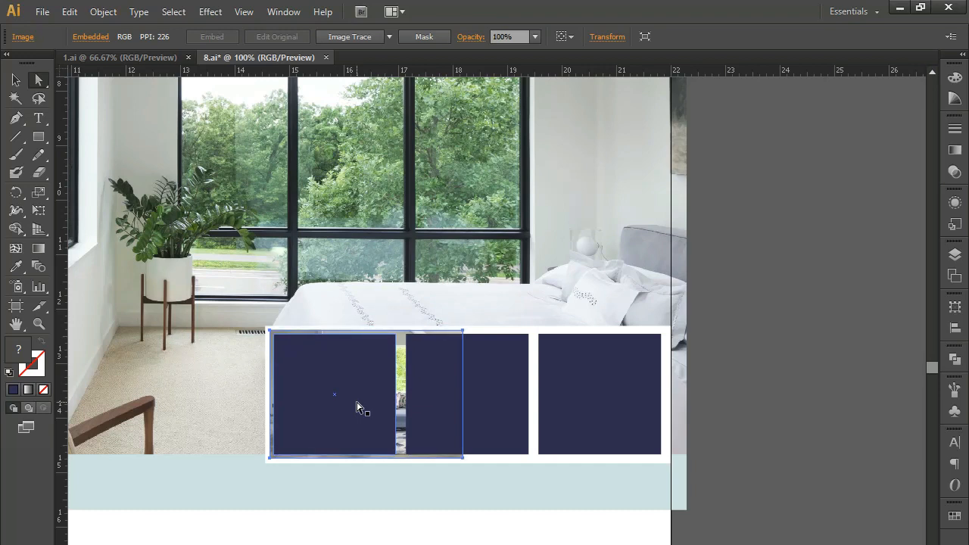
{"action": "left_click", "coordinate": [359, 408], "text": "shift"}
{"action": "right_click", "coordinate": [358, 408]}
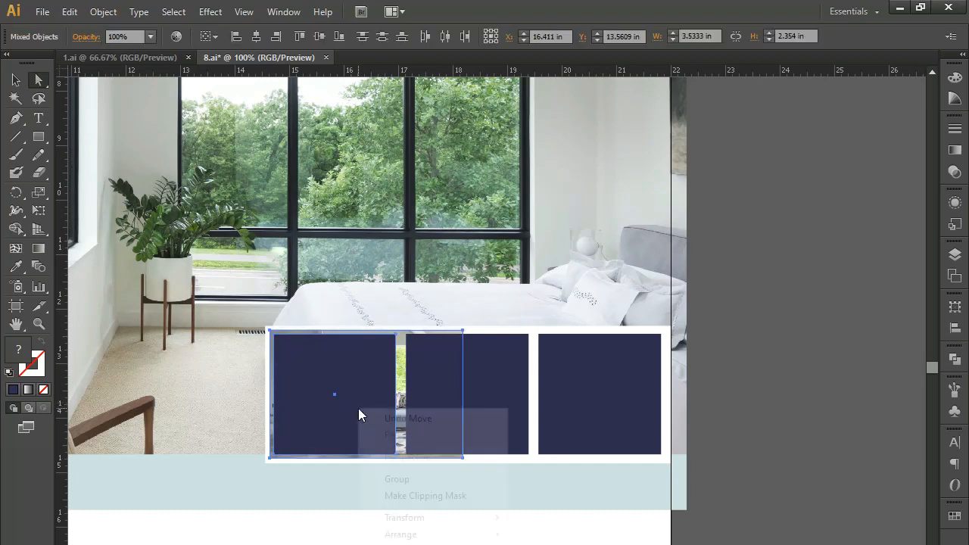
{"action": "left_click", "coordinate": [417, 498]}
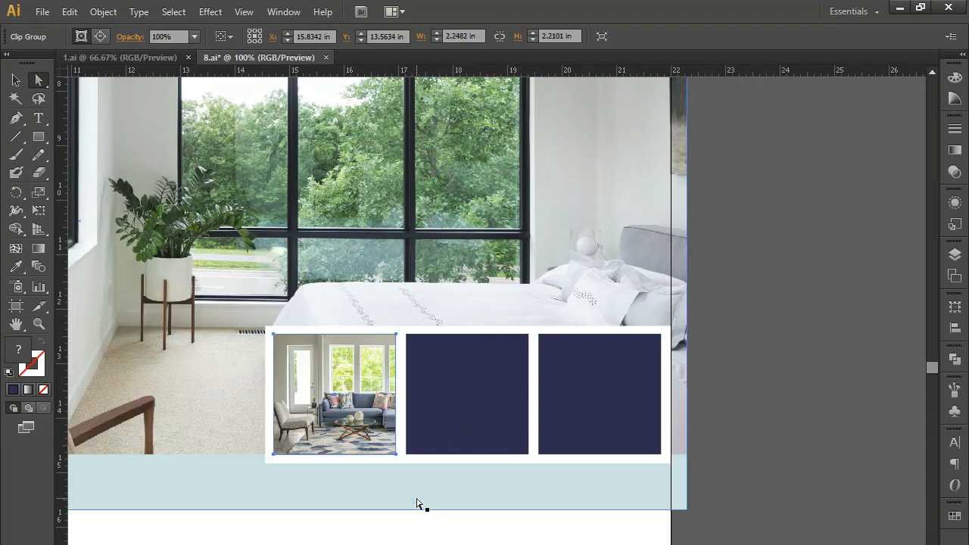
Shift the blue-sofa photo left inside the first tile's mask so the sofa and windows fill the frame
{"action": "left_click", "coordinate": [352, 422]}
{"action": "key", "text": "shift+Left"}
{"action": "key", "text": "shift+Left"}
{"action": "key", "text": "shift+Left"}
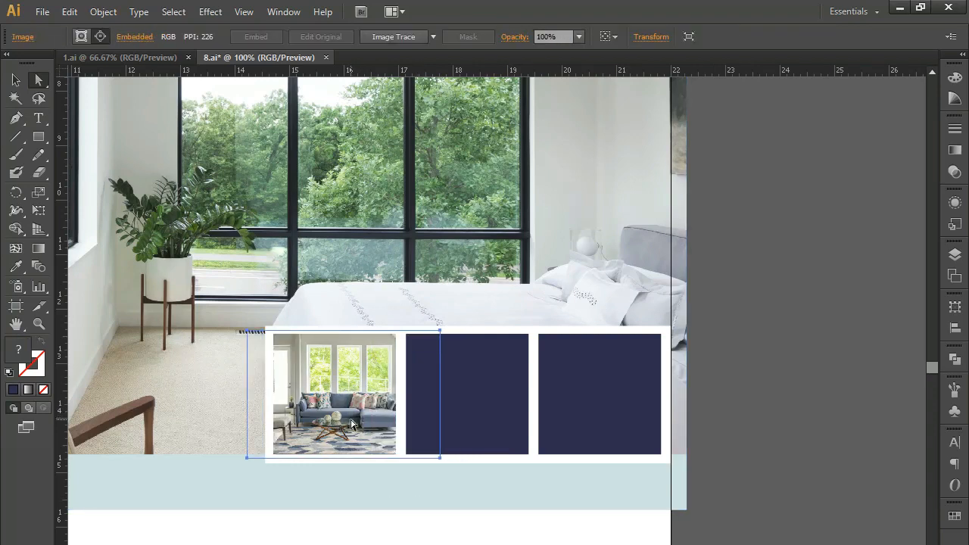
{"action": "key", "text": "Left"}
{"action": "key", "text": "Left"}
{"action": "key", "text": "Left"}
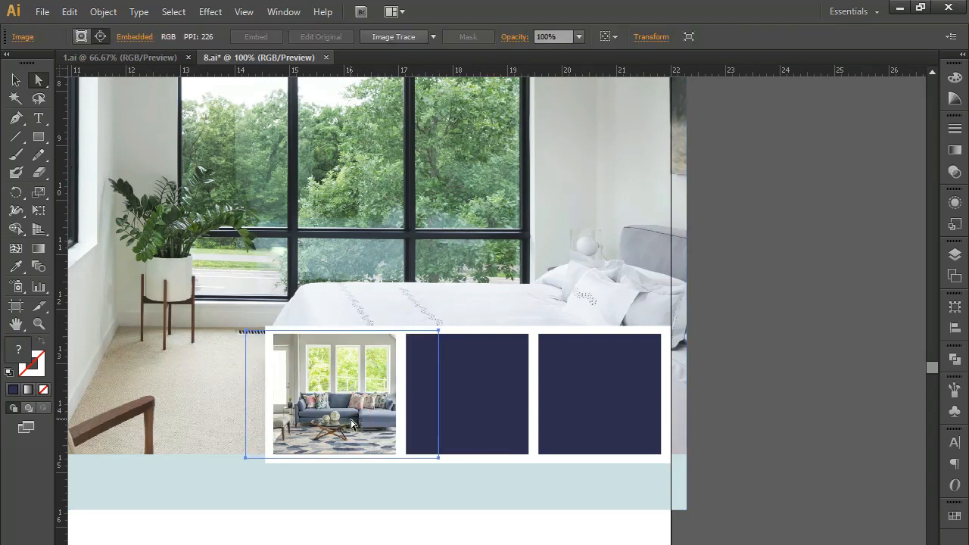
{"action": "key", "text": "ctrl+shift+a"}
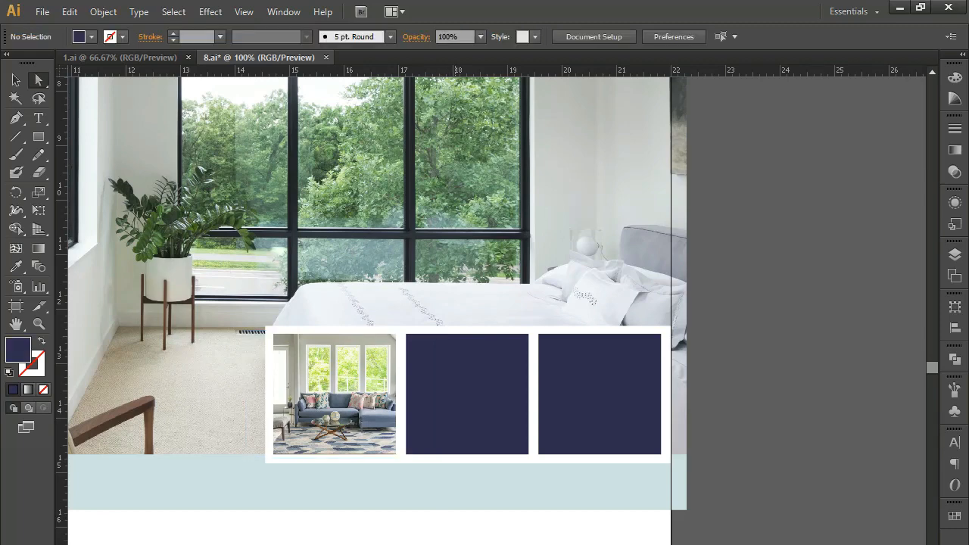
Place a copy of the stone-fireplace living-room photo beside the hero's tile panel, overlapping the artboard's right edge
{"action": "key", "text": "ctrl+minus"}
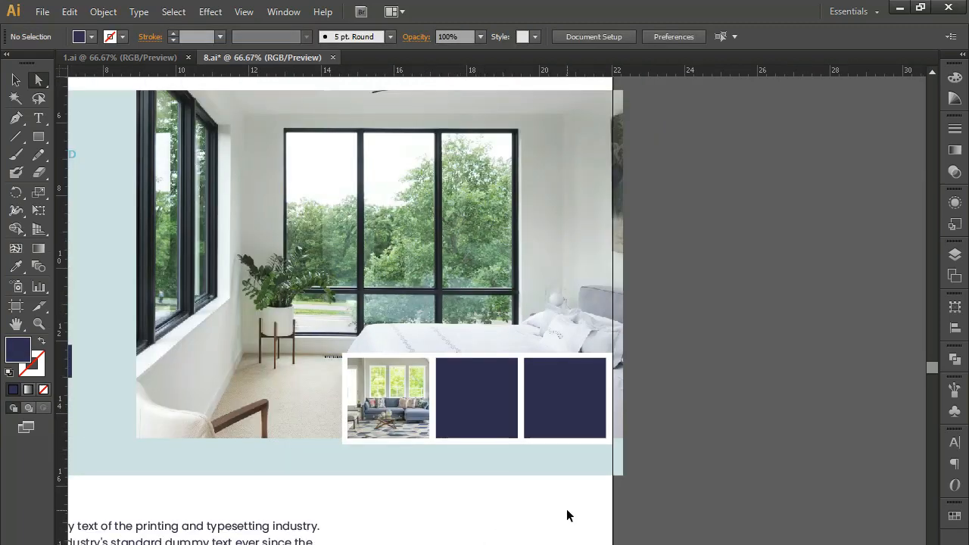
{"action": "key", "text": "ctrl+minus"}
{"action": "left_click_drag", "start_coordinate": [567, 512], "coordinate": [535, 516]}
{"action": "key", "text": "ctrl+minus"}
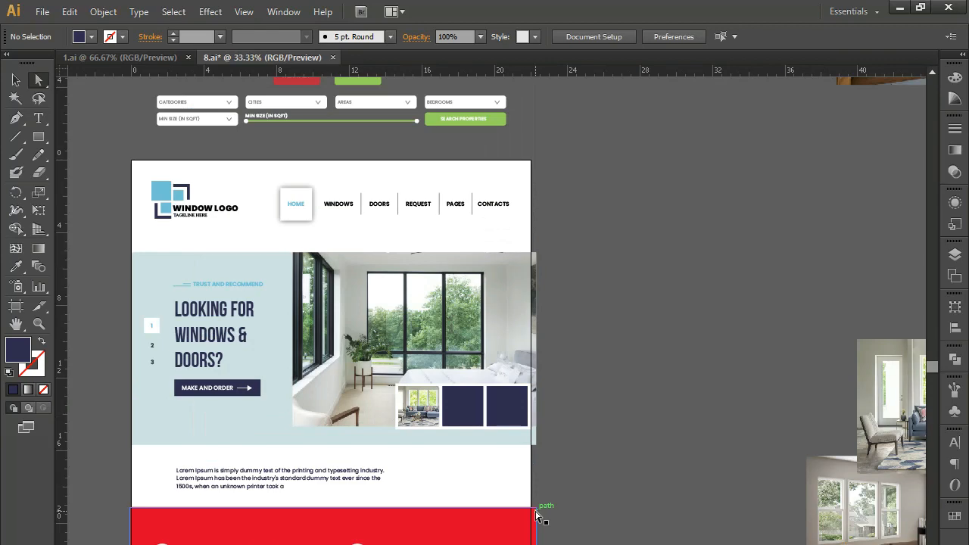
{"action": "left_click_drag", "start_coordinate": [666, 472], "coordinate": [381, 432]}
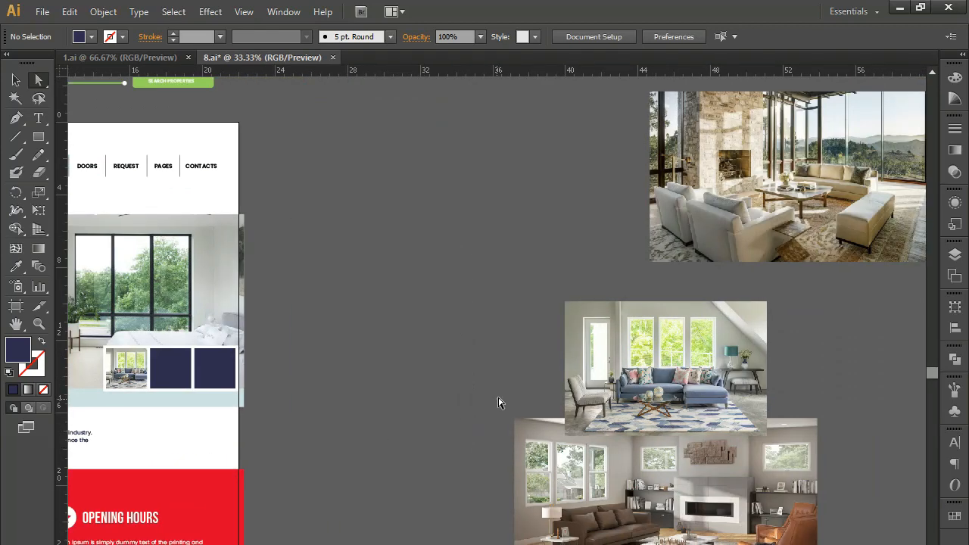
{"action": "left_click_drag", "start_coordinate": [739, 227], "coordinate": [246, 397]}
{"action": "left_click_drag", "start_coordinate": [240, 484], "coordinate": [404, 465]}
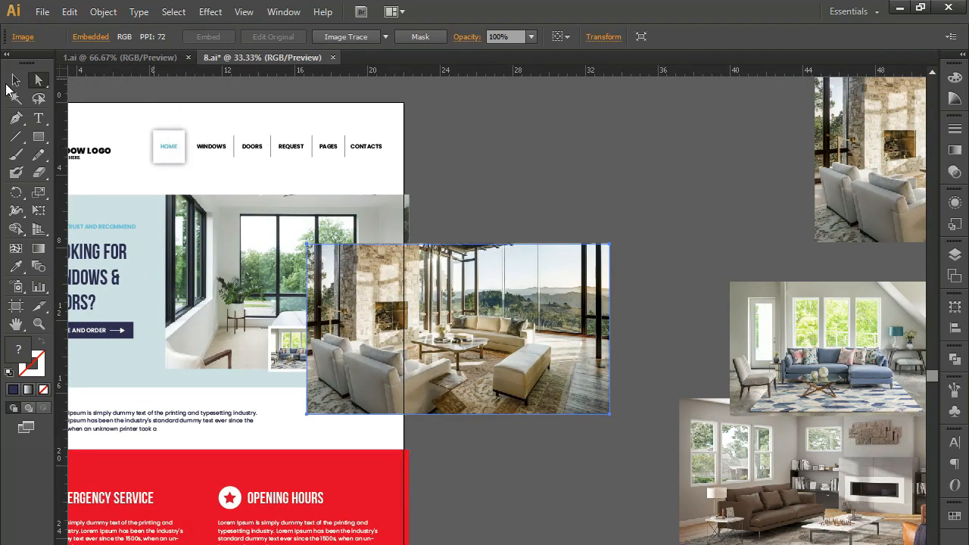
{"action": "key", "text": "Return"}
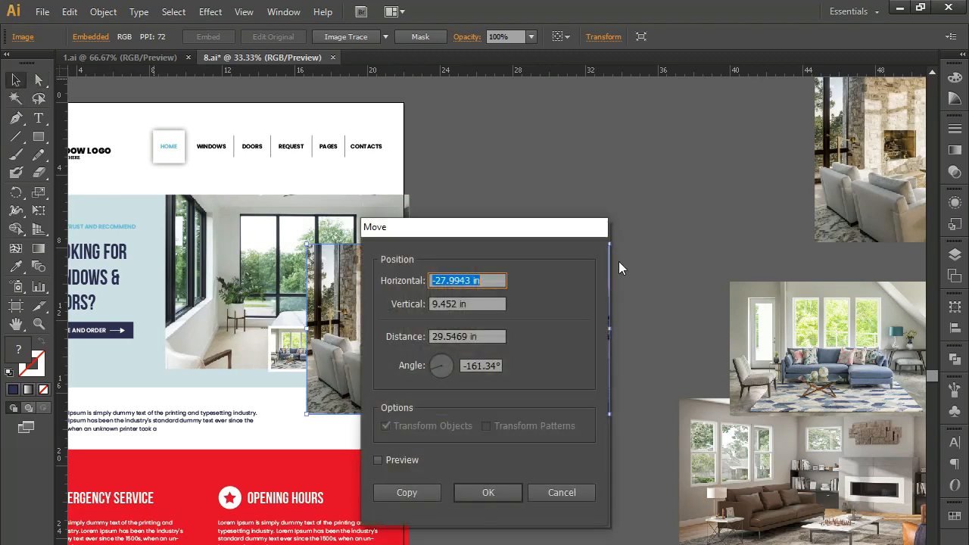
{"action": "left_click", "coordinate": [579, 493]}
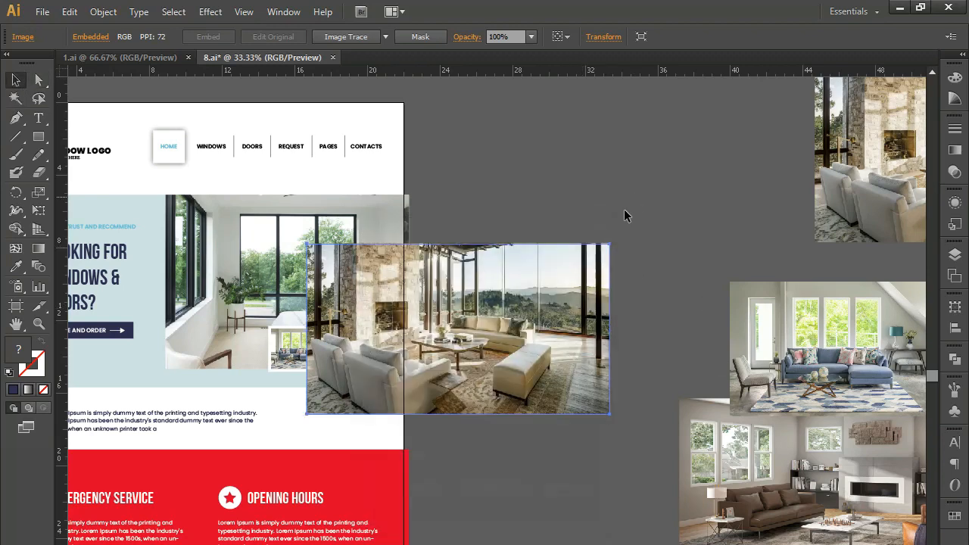
Scale down the stone-fireplace photo copy to about the tile height and position it over the second navy tile
{"action": "left_click_drag", "start_coordinate": [608, 245], "coordinate": [429, 327]}
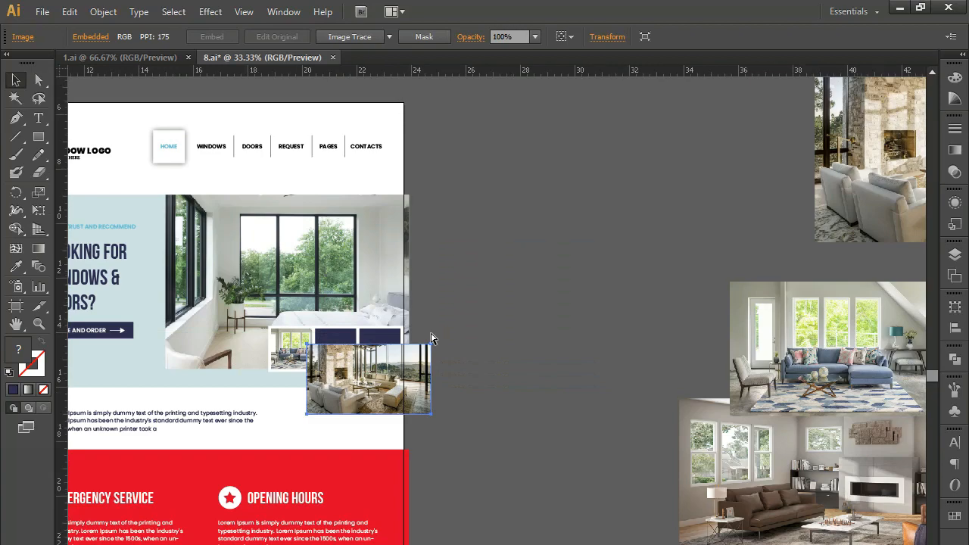
{"action": "key", "text": "ctrl+plus"}
{"action": "left_click_drag", "start_coordinate": [327, 312], "coordinate": [677, 327]}
{"action": "key", "text": "ctrl+plus"}
{"action": "left_click_drag", "start_coordinate": [552, 350], "coordinate": [470, 279]}
{"action": "left_click_drag", "start_coordinate": [698, 321], "coordinate": [551, 241]}
{"action": "left_click", "coordinate": [810, 240]}
Move the stone-fireplace photo behind the second navy tile and clip it to the tile with a clipping mask
{"action": "key", "text": "a"}
{"action": "left_click", "coordinate": [424, 188]}
{"action": "key", "text": "ctrl+x"}
{"action": "left_click", "coordinate": [424, 188]}
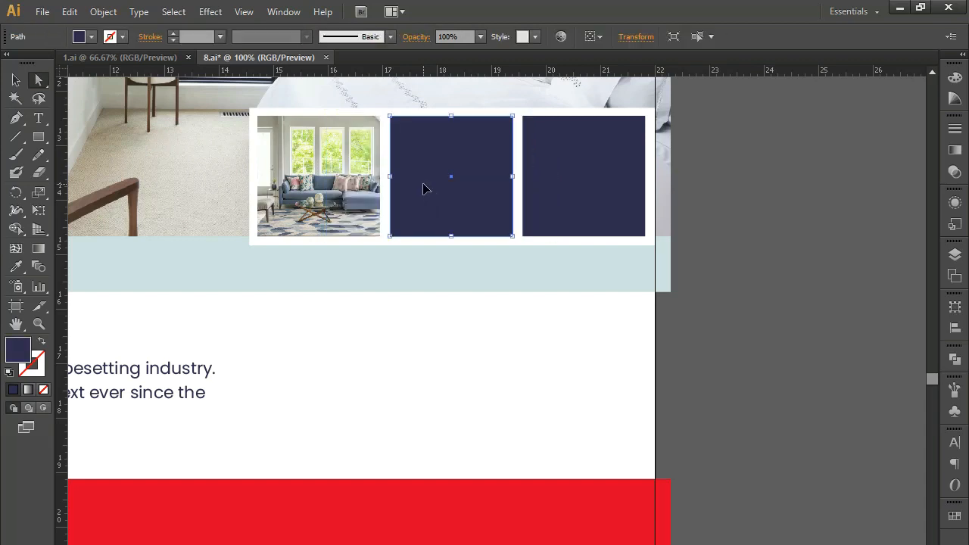
{"action": "key", "text": "ctrl+b"}
{"action": "left_click", "coordinate": [424, 188], "text": "shift"}
{"action": "right_click", "coordinate": [424, 188]}
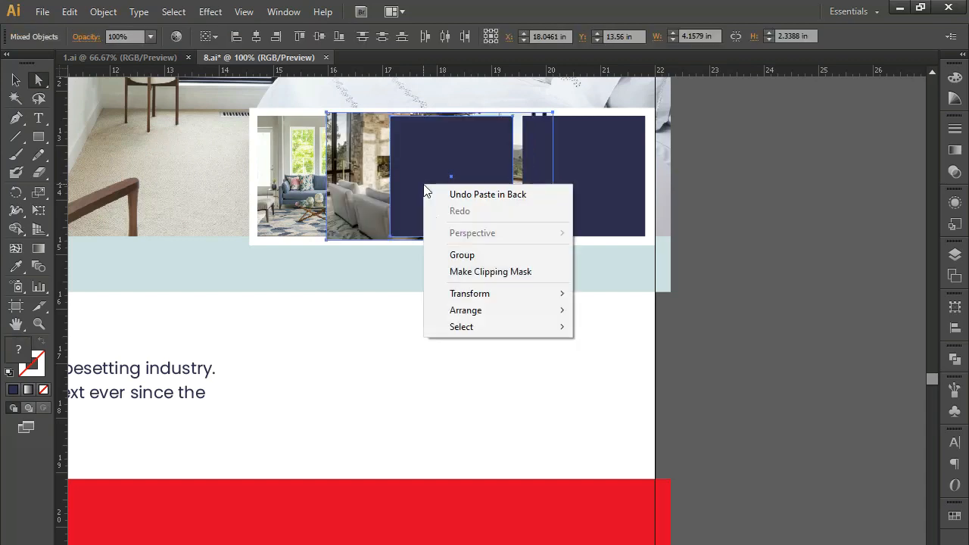
{"action": "left_click", "coordinate": [460, 271]}
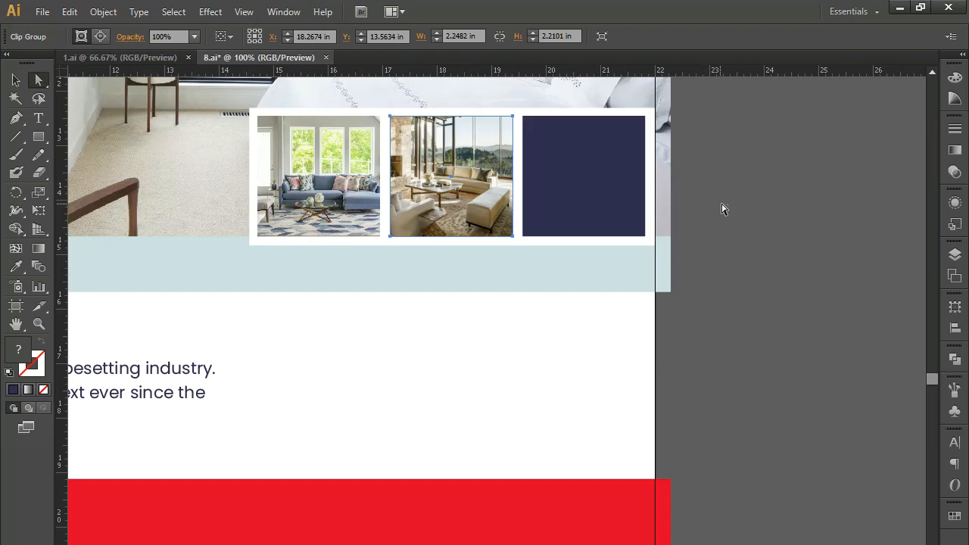
{"action": "left_click", "coordinate": [768, 206]}
Place a copy of the rustic bedroom photo beside the hero image and scale it down to less than half size
{"action": "key", "text": "ctrl+minus"}
{"action": "key", "text": "ctrl+minus"}
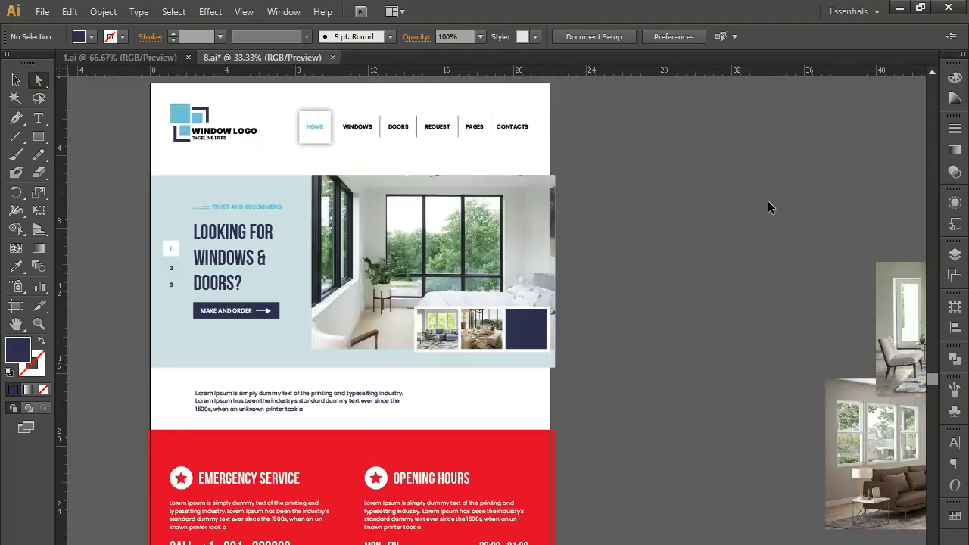
{"action": "left_click_drag", "start_coordinate": [756, 216], "coordinate": [494, 408]}
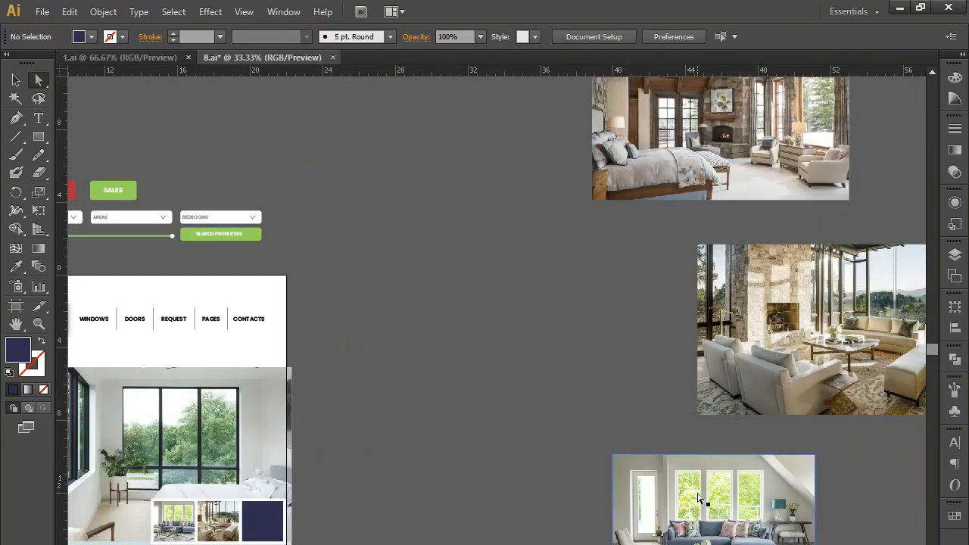
{"action": "left_click_drag", "start_coordinate": [741, 141], "coordinate": [454, 445]}
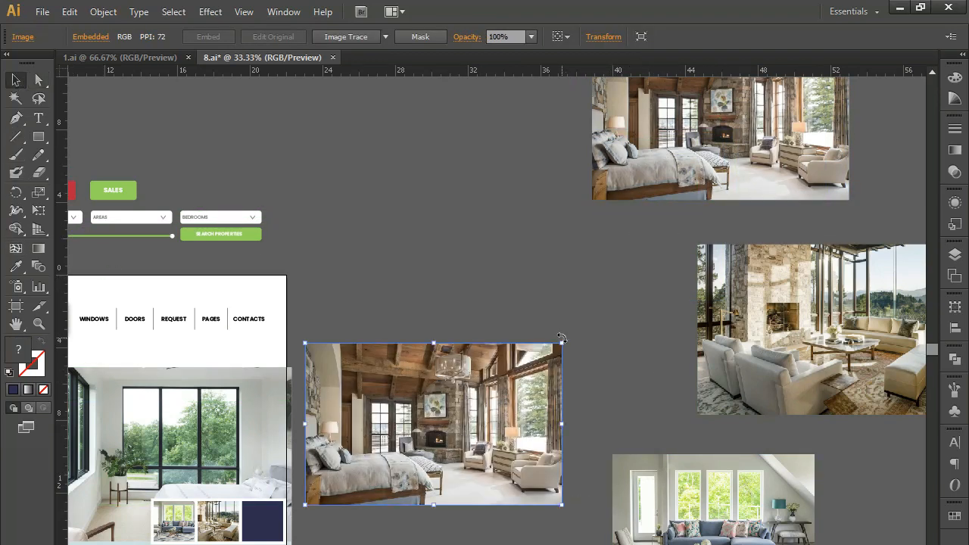
{"action": "left_click_drag", "start_coordinate": [561, 342], "coordinate": [399, 450]}
Position the rustic bedroom photo copy over the third navy tile and scale it down to slightly more than the tile height
{"action": "left_click_drag", "start_coordinate": [356, 484], "coordinate": [640, 377]}
{"action": "key", "text": "ctrl+plus"}
{"action": "key", "text": "ctrl+plus"}
{"action": "left_click_drag", "start_coordinate": [688, 395], "coordinate": [523, 488]}
{"action": "left_click_drag", "start_coordinate": [429, 402], "coordinate": [592, 388]}
{"action": "left_click_drag", "start_coordinate": [807, 401], "coordinate": [595, 452]}
{"action": "key", "text": "ctrl+plus"}
{"action": "key", "text": "ctrl+plus"}
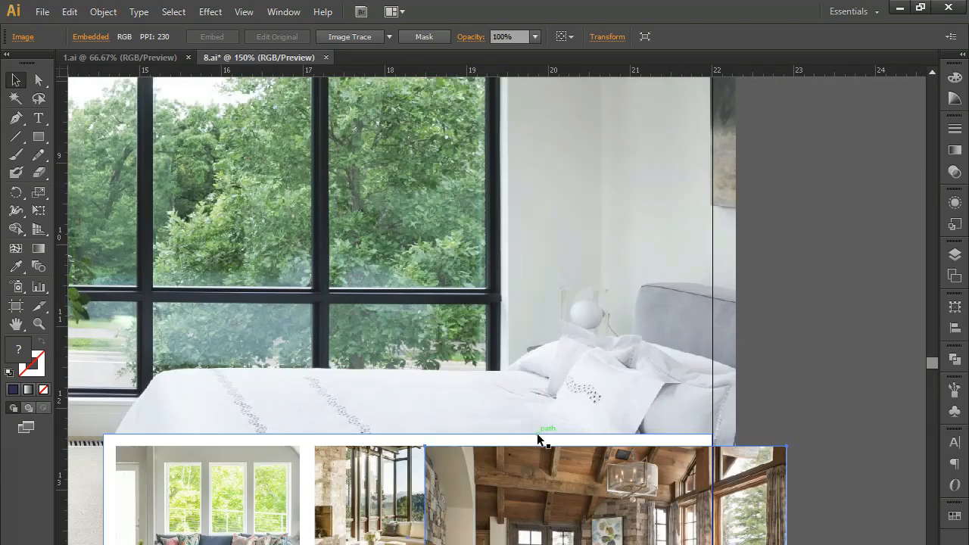
{"action": "left_click_drag", "start_coordinate": [505, 463], "coordinate": [553, 346]}
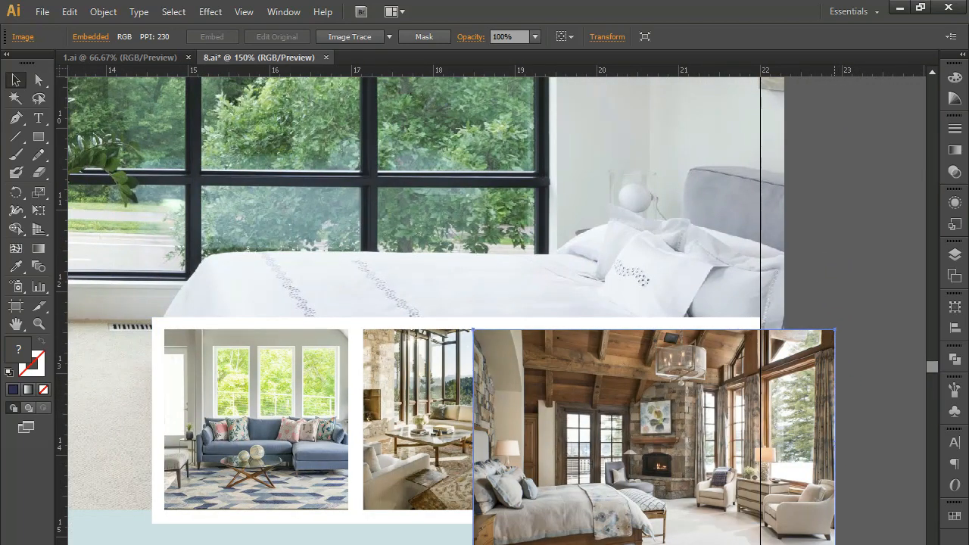
{"action": "mouse_move", "coordinate": [814, 534]}
{"action": "left_mouse_down"}
{"action": "mouse_move", "coordinate": [814, 518]}
{"action": "mouse_move", "coordinate": [798, 526]}
{"action": "left_mouse_up"}
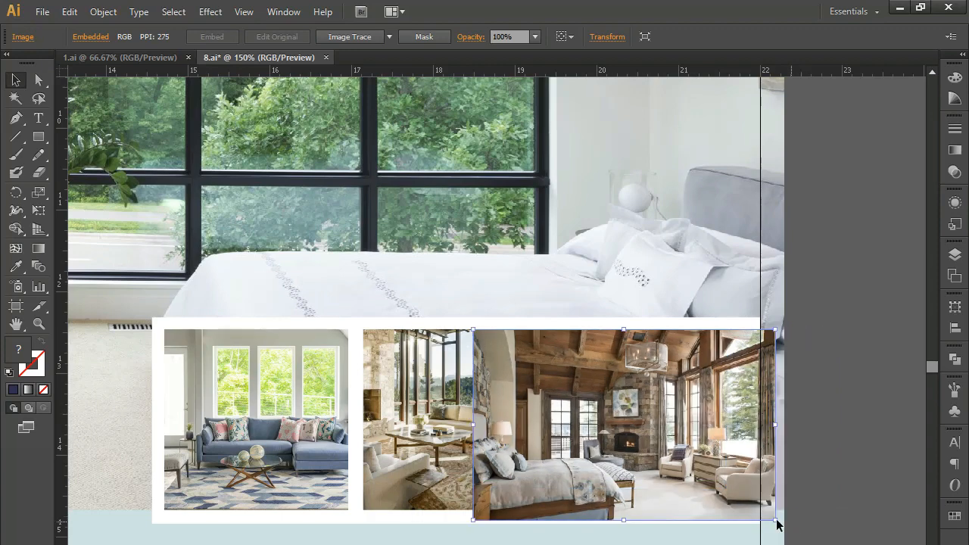
Place the bedroom photo behind the third navy tile, nudge it up to cover the tile, and clip it with a clipping mask
{"action": "left_click", "coordinate": [836, 451]}
{"action": "left_click", "coordinate": [618, 428]}
{"action": "key", "text": "Delete"}
{"action": "key", "text": "ctrl+z"}
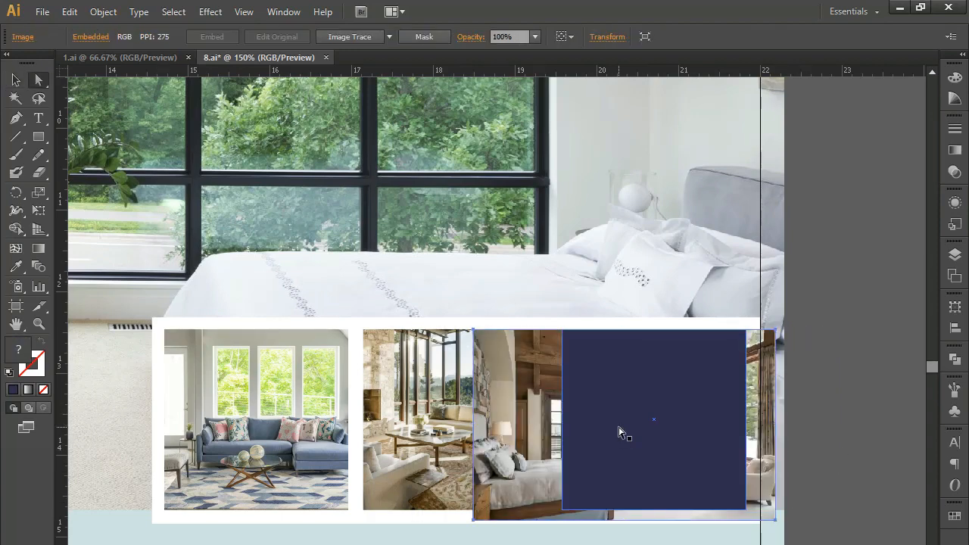
{"action": "key", "text": "shift+Up"}
{"action": "key", "text": "Down"}
{"action": "key", "text": "Down"}
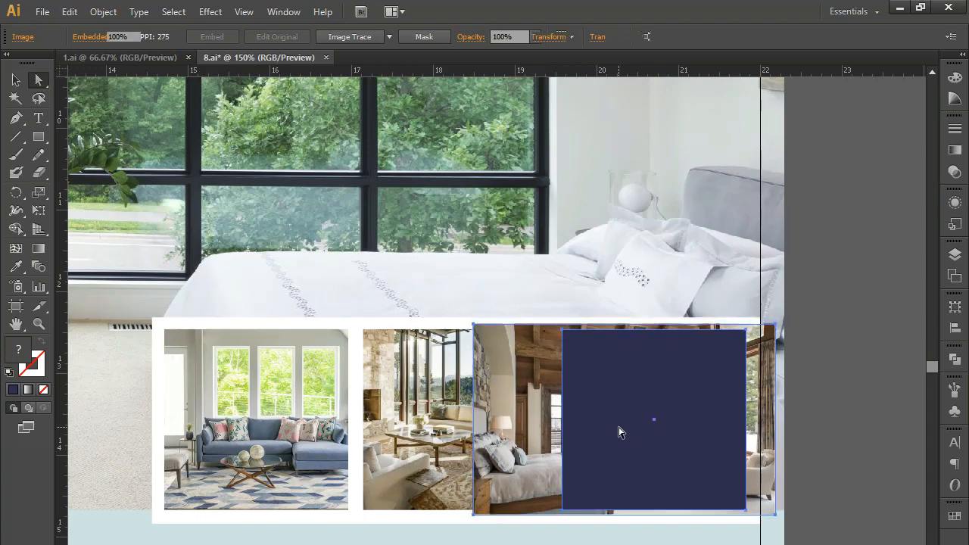
{"action": "left_click", "coordinate": [619, 431], "text": "shift"}
{"action": "right_click", "coordinate": [619, 430]}
{"action": "left_click", "coordinate": [686, 513]}
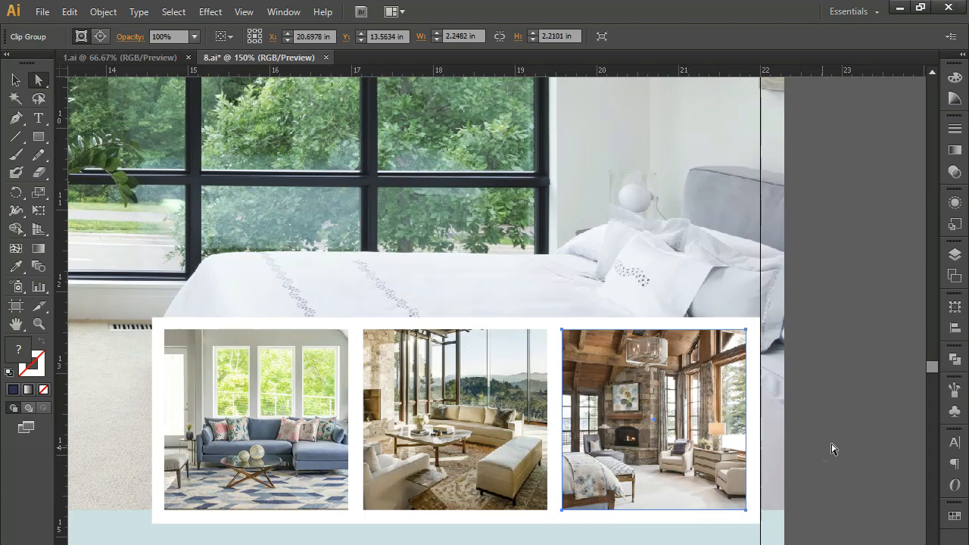
{"action": "left_click", "coordinate": [837, 441]}
Shift the bedroom photo right inside the third tile's mask so the bed, fireplace and windows fill the frame
{"action": "left_click", "coordinate": [685, 449]}
{"action": "key", "text": "shift+Right"}
{"action": "key", "text": "shift+Right"}
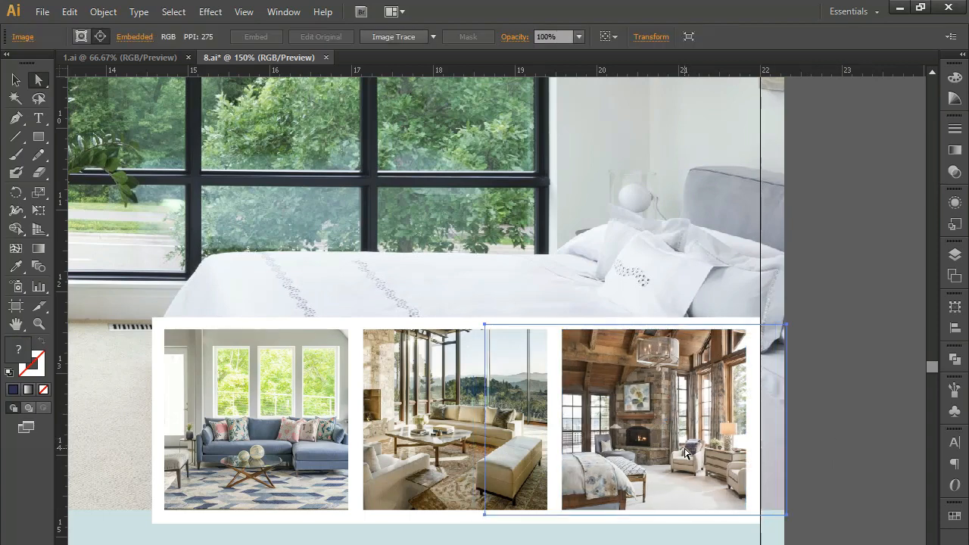
{"action": "key", "text": "shift+Right"}
{"action": "key", "text": "shift+Right"}
{"action": "key", "text": "shift+Left"}
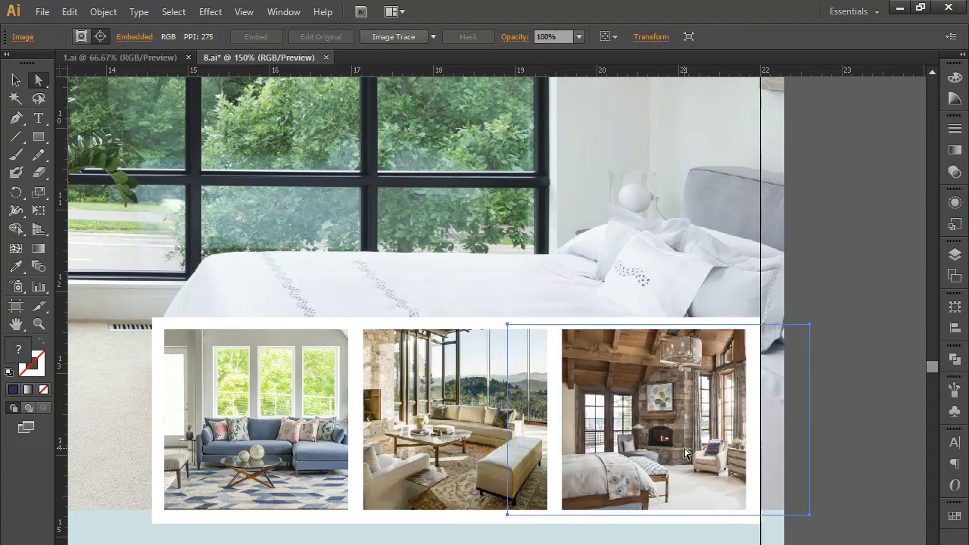
{"action": "key", "text": "shift+Right"}
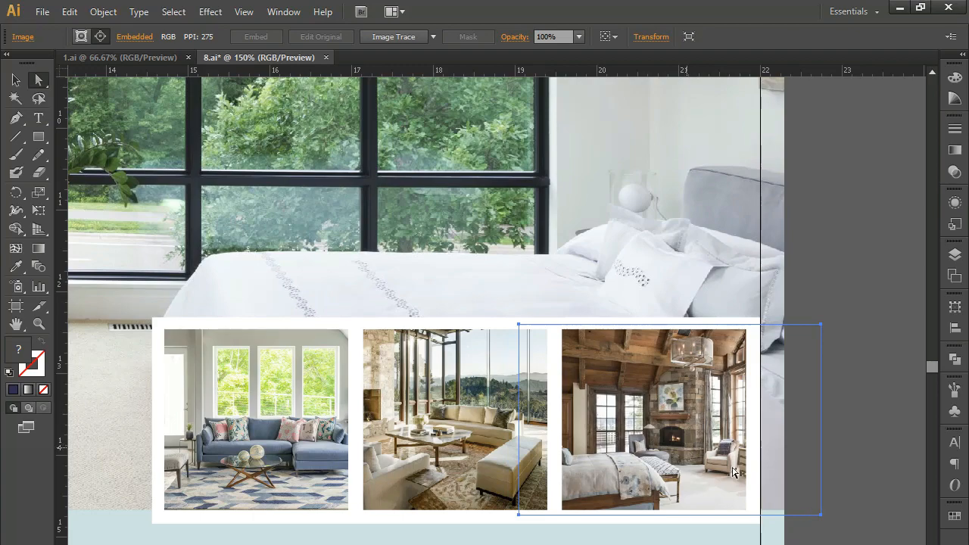
{"action": "left_click", "coordinate": [861, 466]}
{"action": "key", "text": "ctrl+minus"}
{"action": "key", "text": "ctrl+minus"}
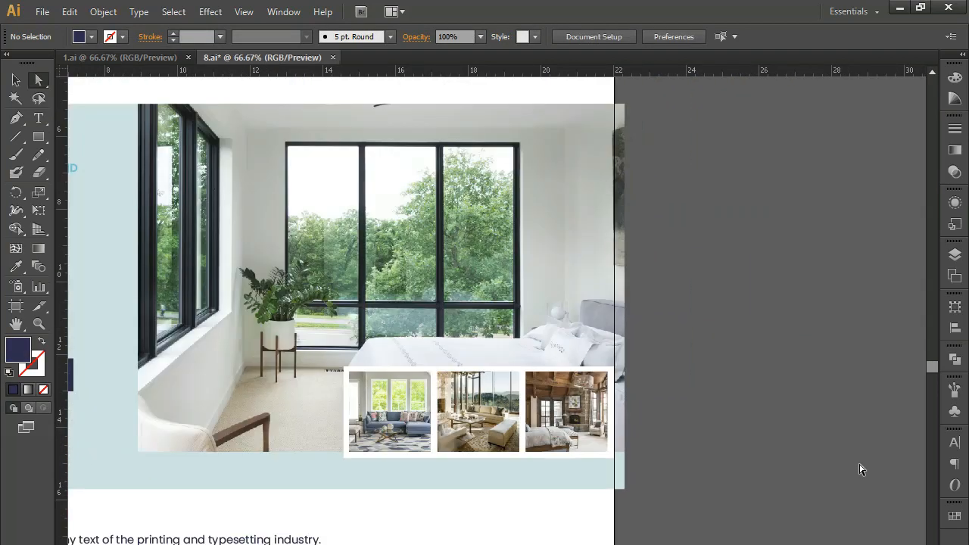
{"action": "left_click_drag", "start_coordinate": [324, 382], "coordinate": [526, 494]}
{"action": "mouse_move", "coordinate": [332, 414]}
{"action": "left_mouse_down"}
{"action": "mouse_move", "coordinate": [423, 437]}
{"action": "mouse_move", "coordinate": [424, 452]}
{"action": "mouse_move", "coordinate": [404, 473]}
{"action": "mouse_move", "coordinate": [410, 485]}
{"action": "left_mouse_up"}
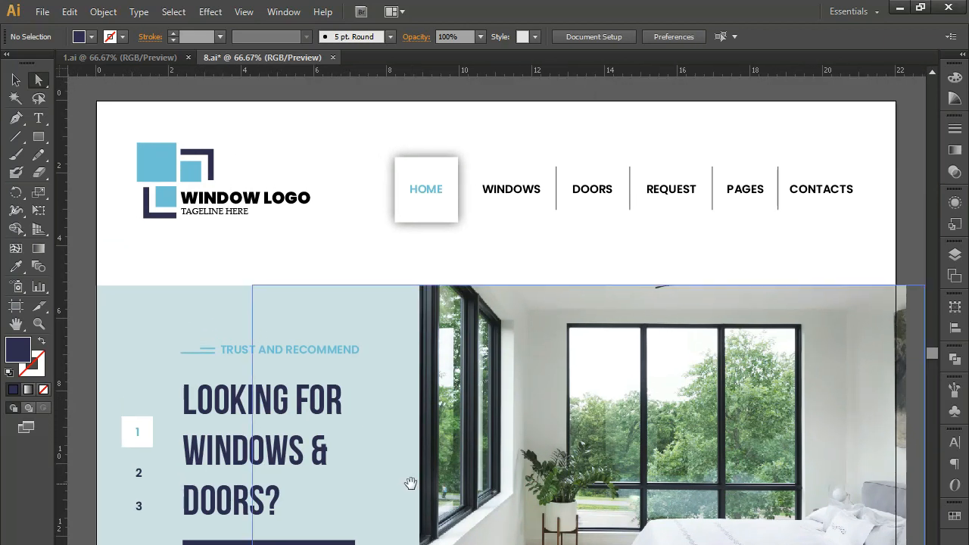